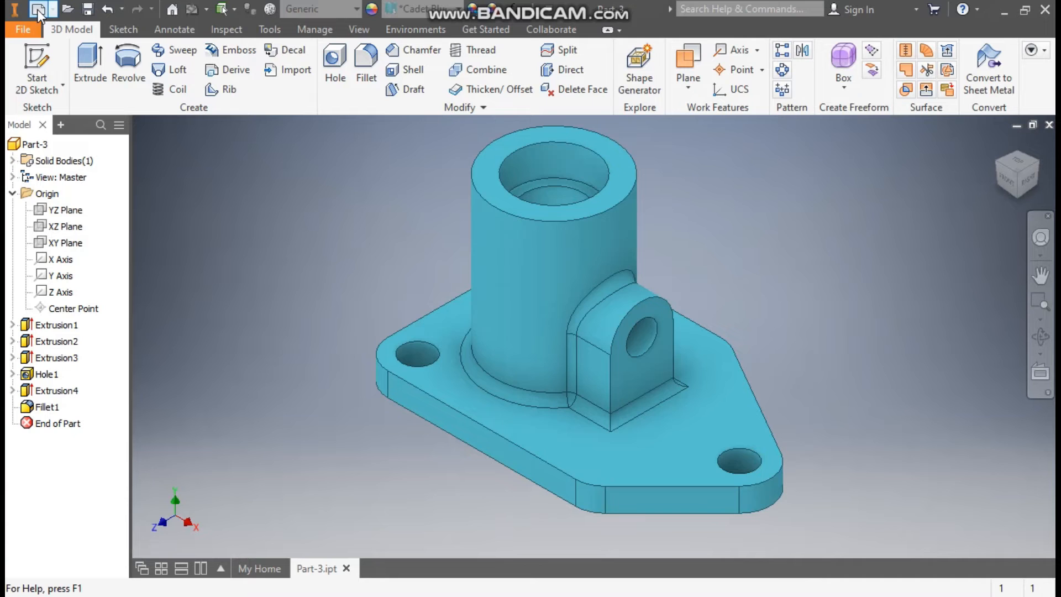
Create a new part from the metric Standard (mm).ipt template and start a sketch on the XZ plane, squared to the X axis.
{"action": "left_click", "coordinate": [702, 190]}
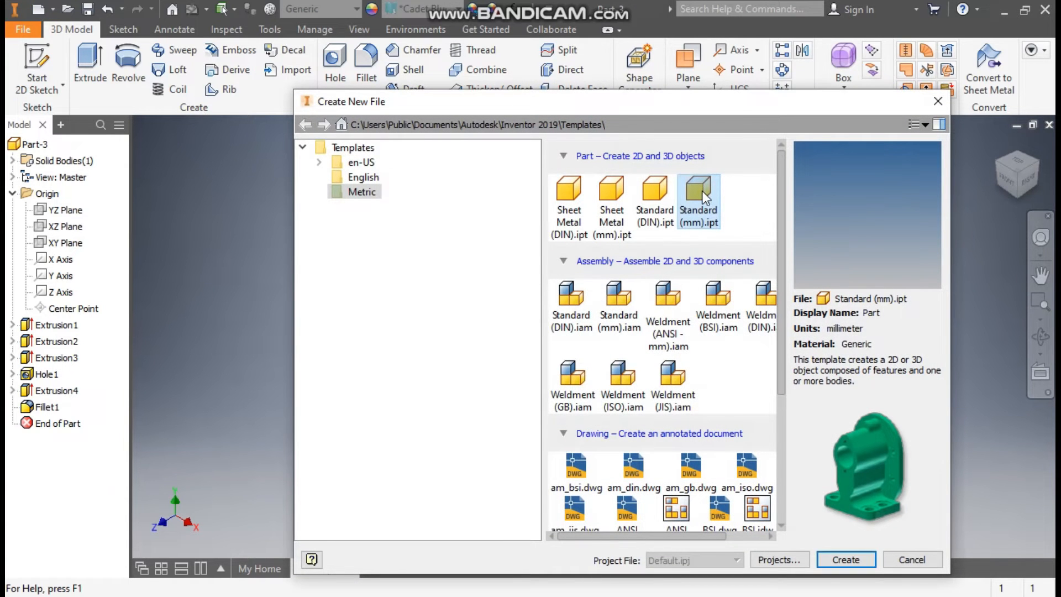
{"action": "left_click", "coordinate": [845, 559]}
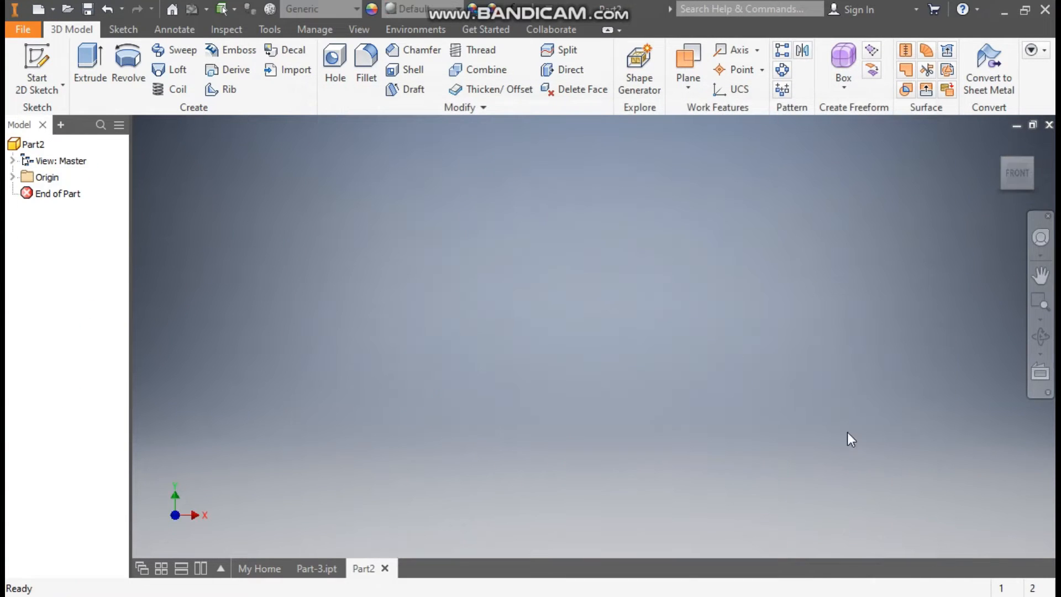
{"action": "left_click", "coordinate": [47, 59]}
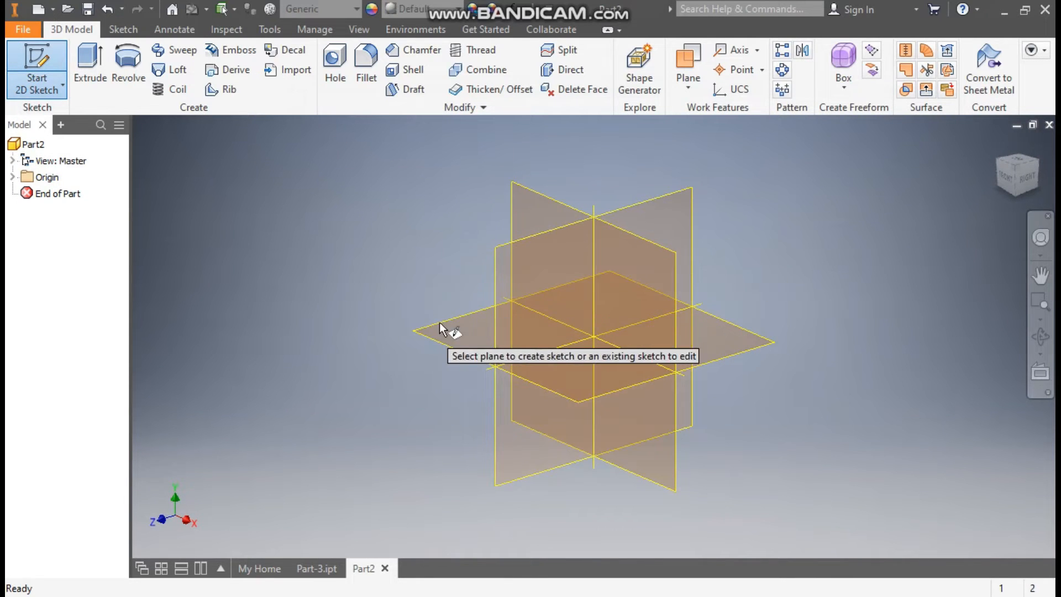
{"action": "left_click", "coordinate": [463, 327]}
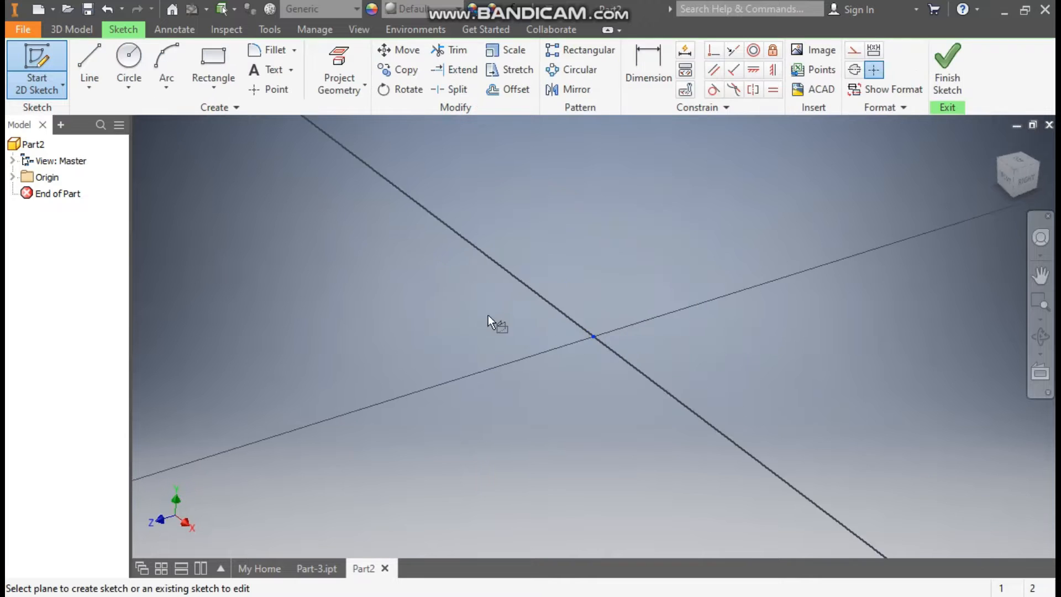
{"action": "left_click", "coordinate": [1041, 146]}
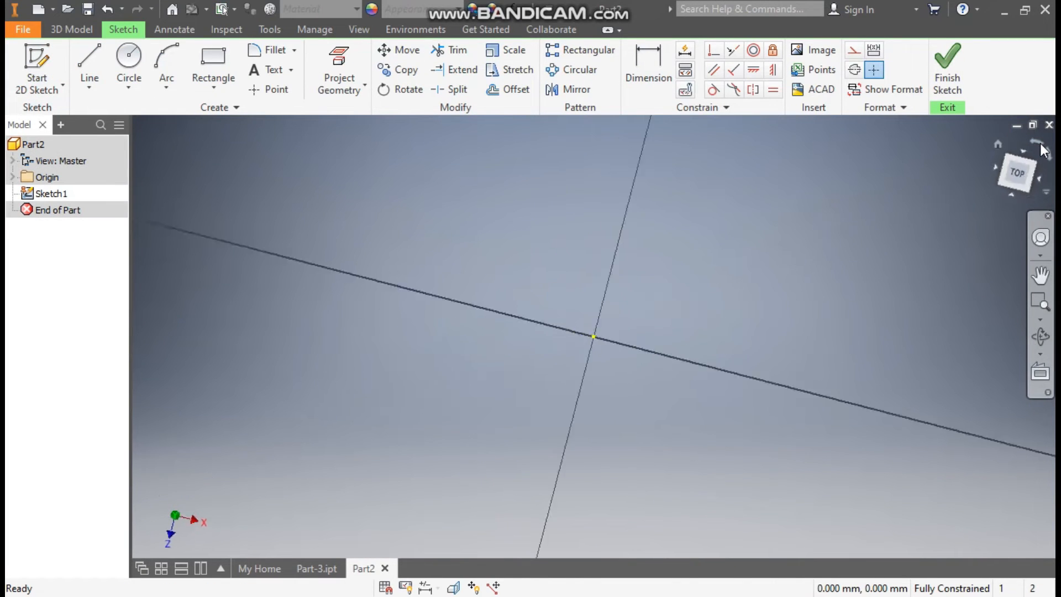
Sketch a chain of a vertical line left of the origin, a horizontal line about 269 mm long below it, and a line slanting up and outward.
{"action": "left_click", "coordinate": [94, 58]}
{"action": "left_click", "coordinate": [457, 226]}
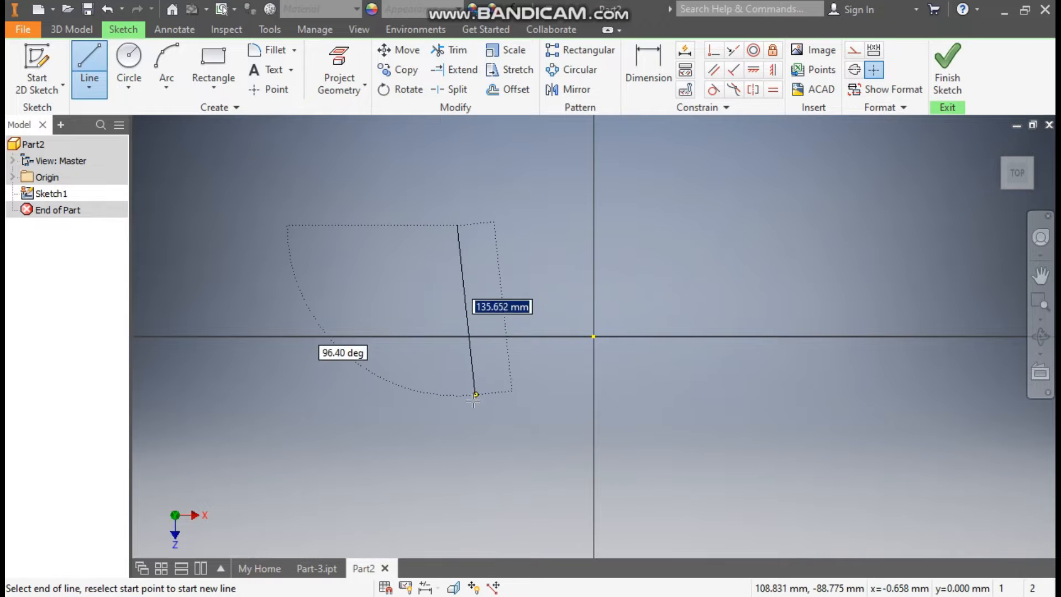
{"action": "left_click", "coordinate": [457, 432]}
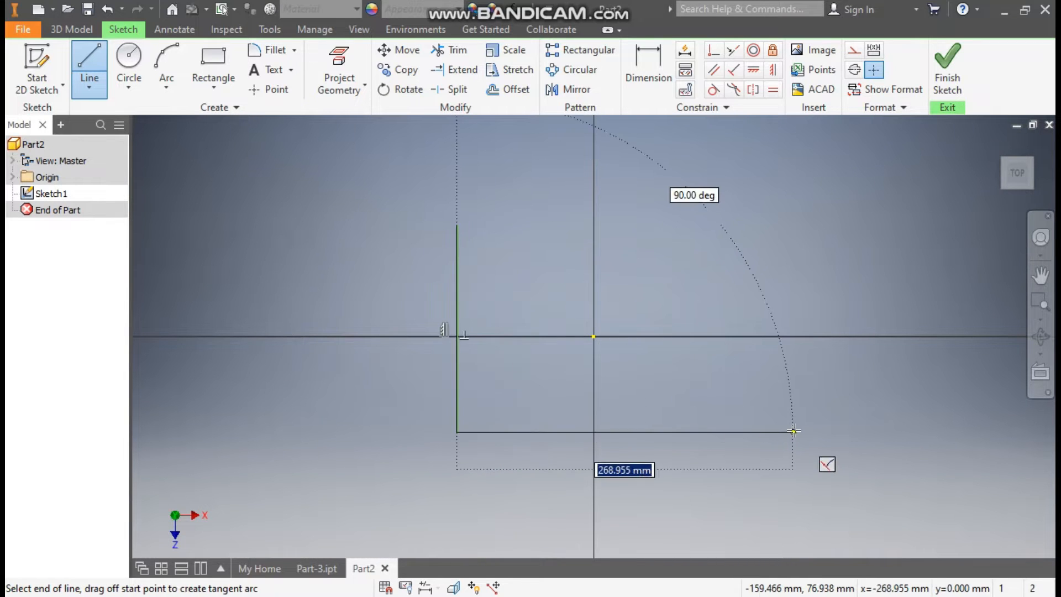
{"action": "left_click", "coordinate": [794, 431]}
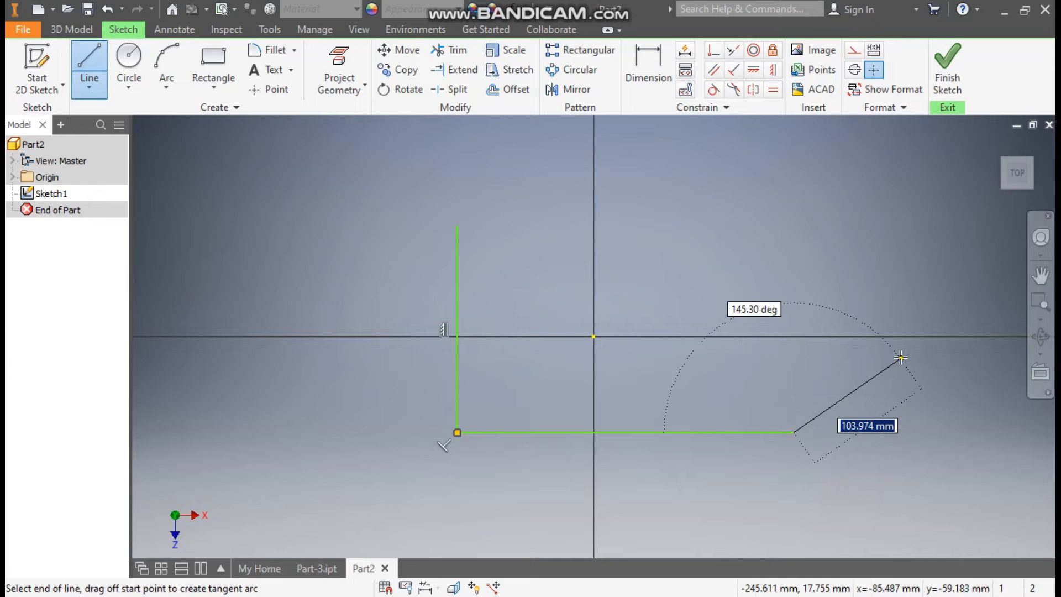
{"action": "left_click", "coordinate": [900, 351]}
{"action": "key", "text": "Escape"}
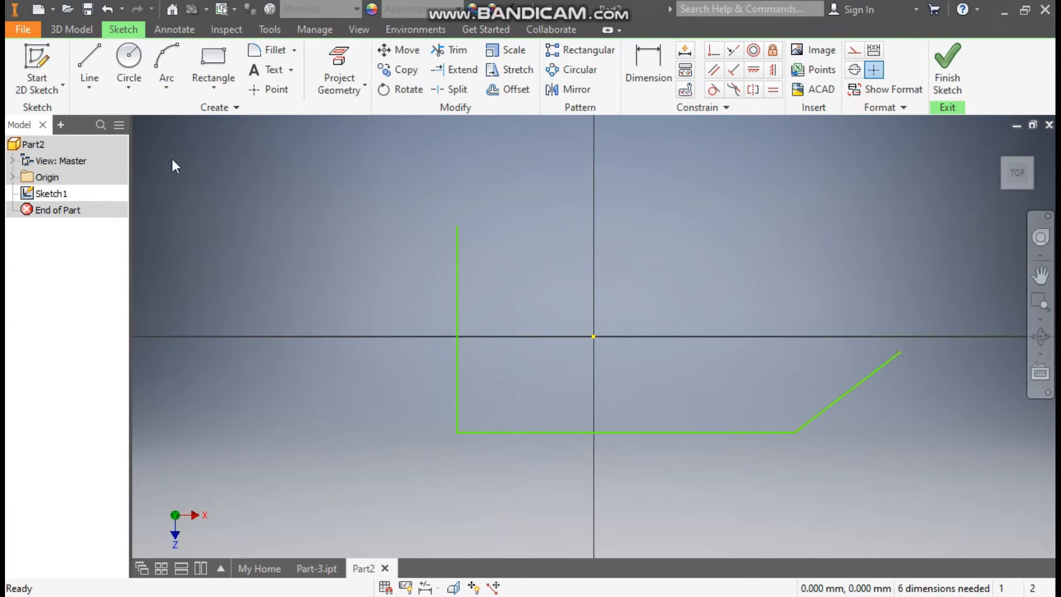
Sketch a horizontal line from the vertical line's upper end, shorter than the lower one, followed by a line slanting down and outward.
{"action": "left_click", "coordinate": [100, 59]}
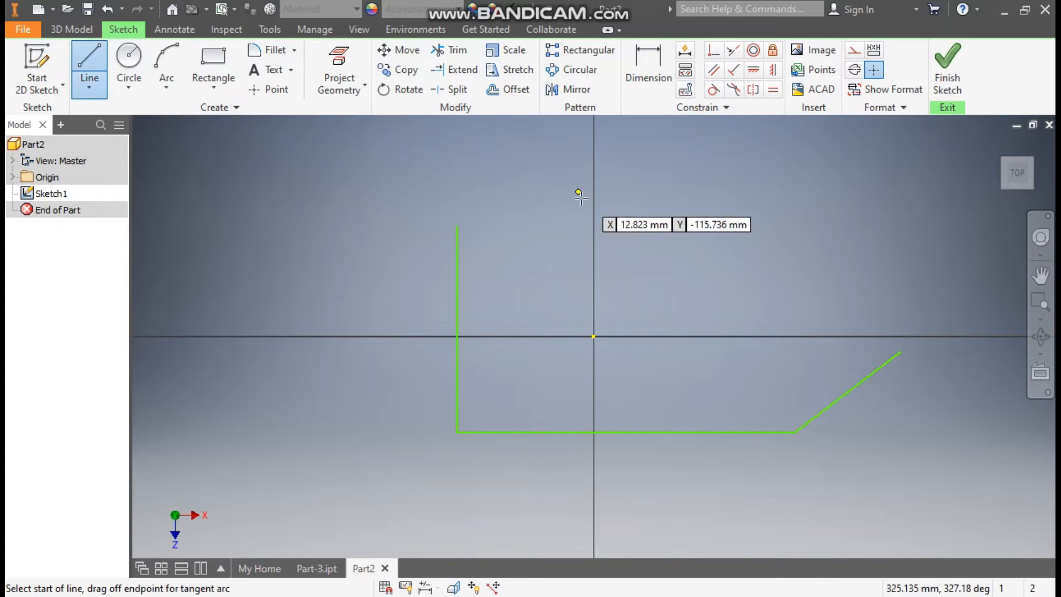
{"action": "left_click", "coordinate": [457, 226]}
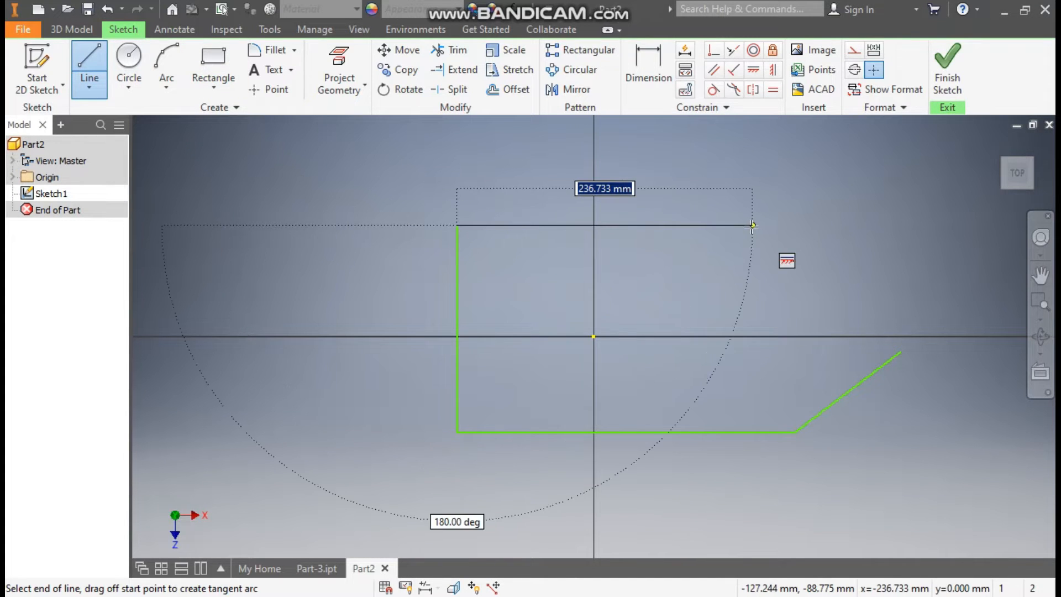
{"action": "left_click", "coordinate": [728, 226]}
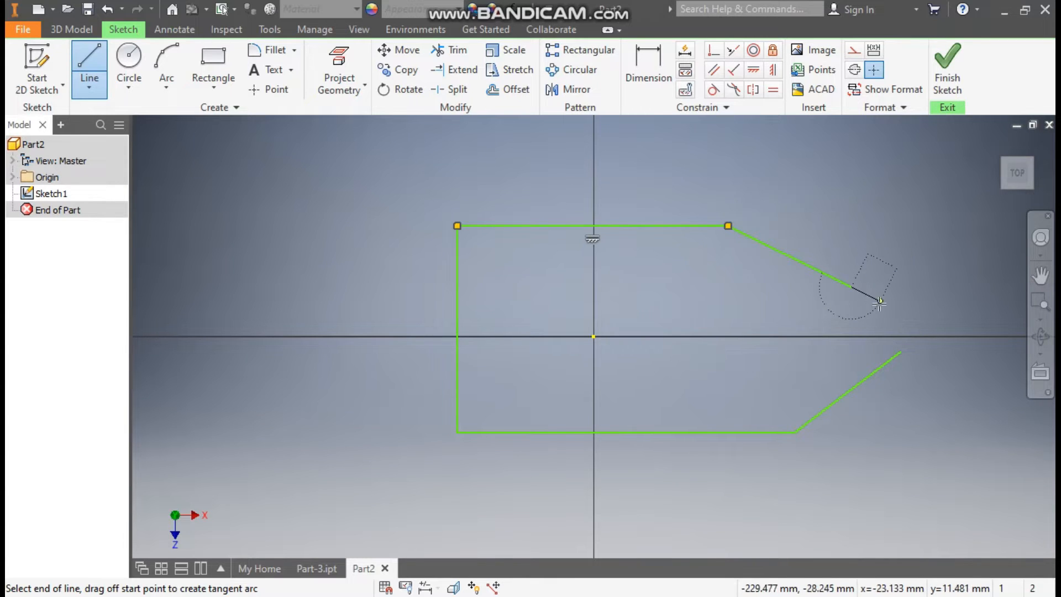
{"action": "key", "text": "Escape"}
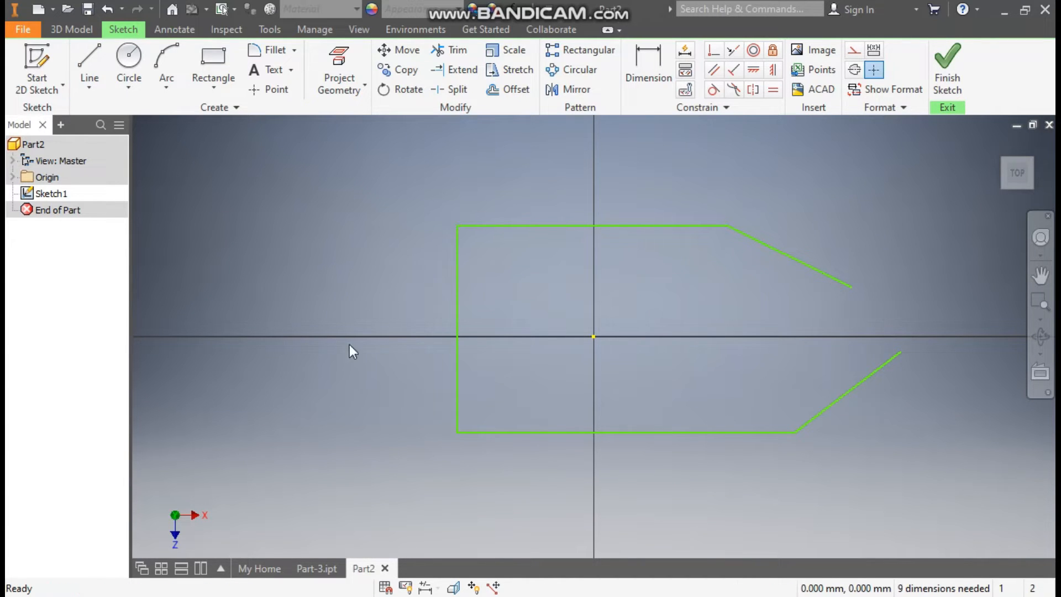
Dimension the vertical line to a length of 50 mm.
{"action": "left_click", "coordinate": [645, 83]}
{"action": "left_click", "coordinate": [458, 303]}
{"action": "left_click", "coordinate": [389, 320]}
{"action": "type", "text": "50"}
{"action": "key", "text": "Return"}
Dimension the vertical line at 25 mm from the sketch origin.
{"action": "scroll", "coordinate": [595, 344], "scroll_direction": "up", "scroll_amount": 5}
{"action": "scroll", "coordinate": [683, 304], "scroll_direction": "down", "scroll_amount": 1}
{"action": "middle_click_drag", "start_coordinate": [683, 304], "coordinate": [572, 377]}
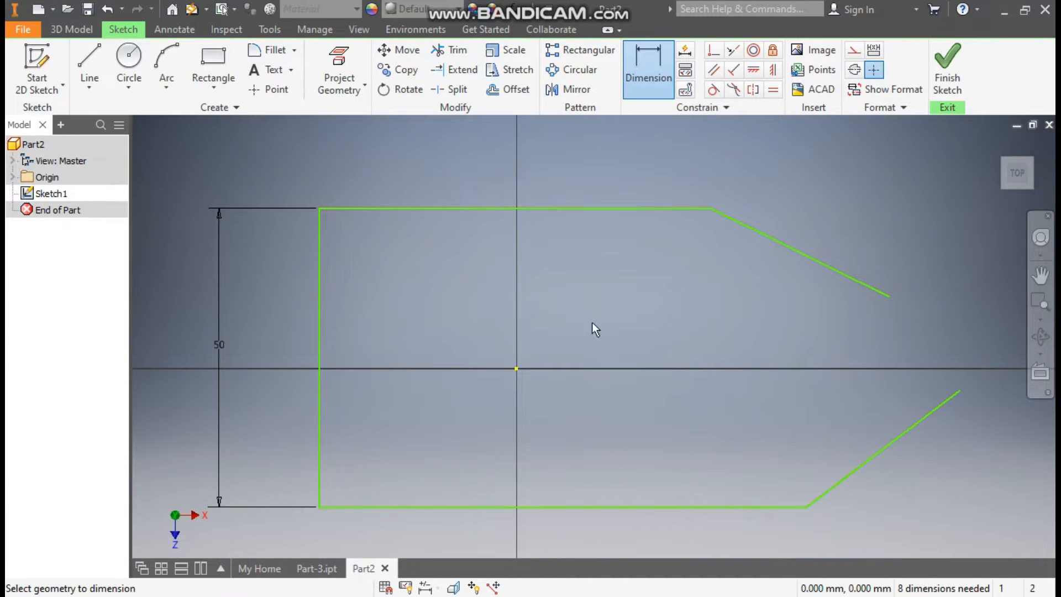
{"action": "left_click", "coordinate": [516, 368]}
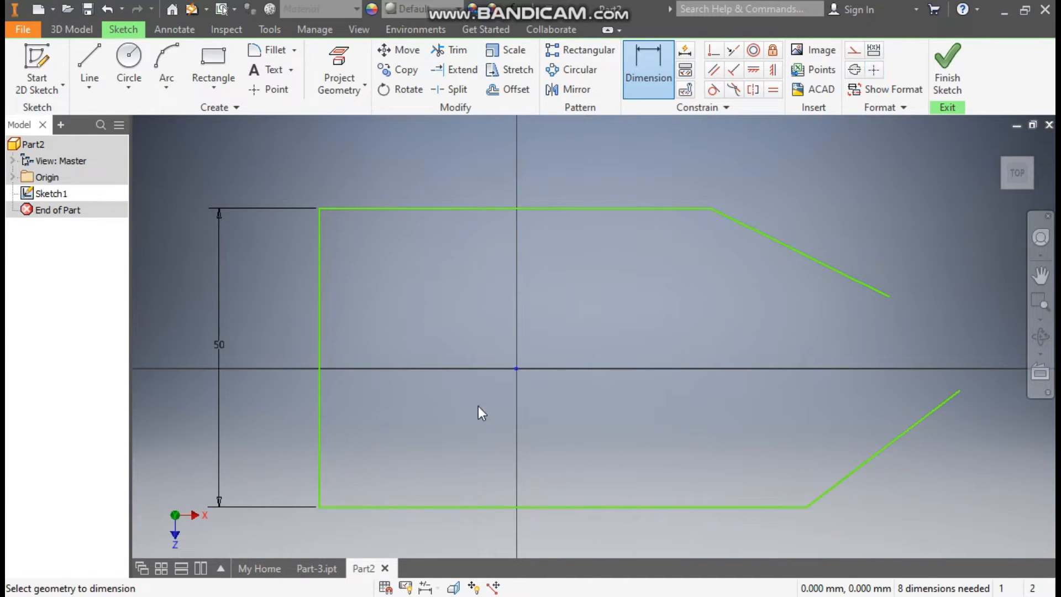
{"action": "left_click", "coordinate": [320, 329]}
{"action": "left_click", "coordinate": [390, 154]}
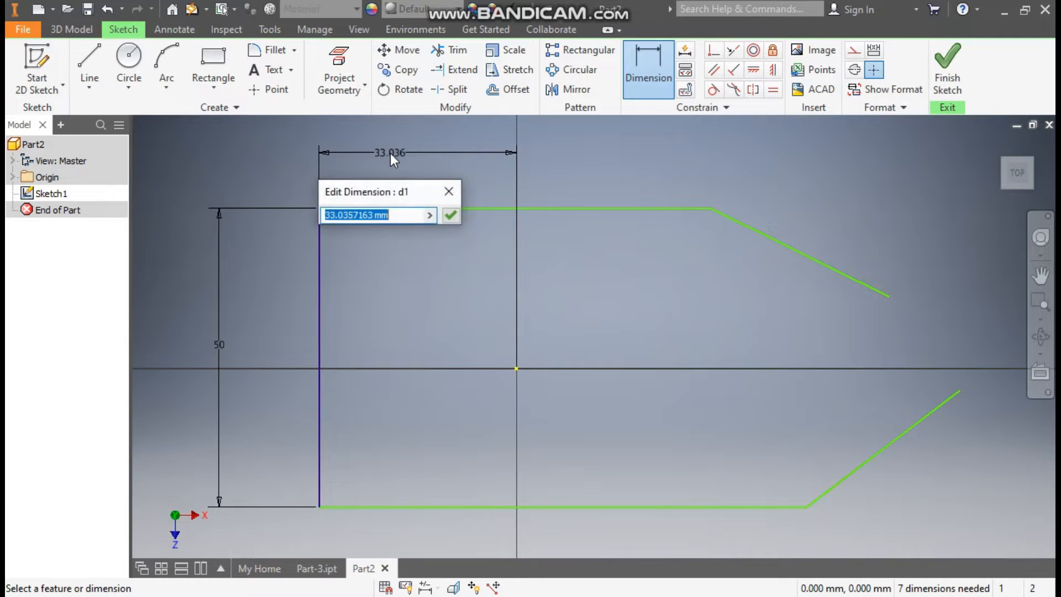
{"action": "type", "text": "25"}
{"action": "key", "text": "Return"}
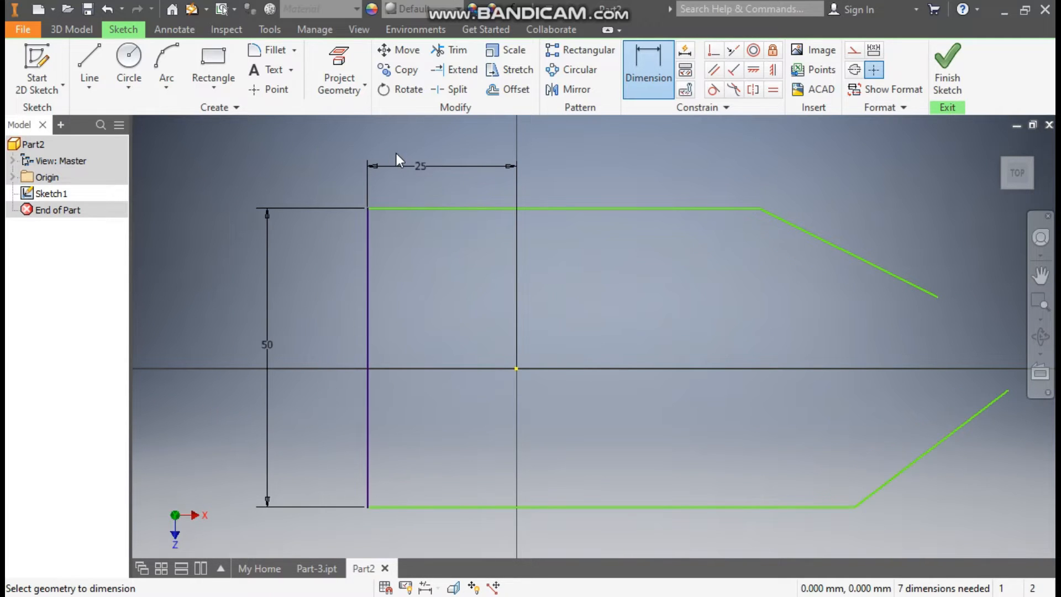
Align the vertical line's midpoint with the sketch origin using a Horizontal constraint.
{"action": "left_click", "coordinate": [753, 70]}
{"action": "left_click", "coordinate": [517, 370]}
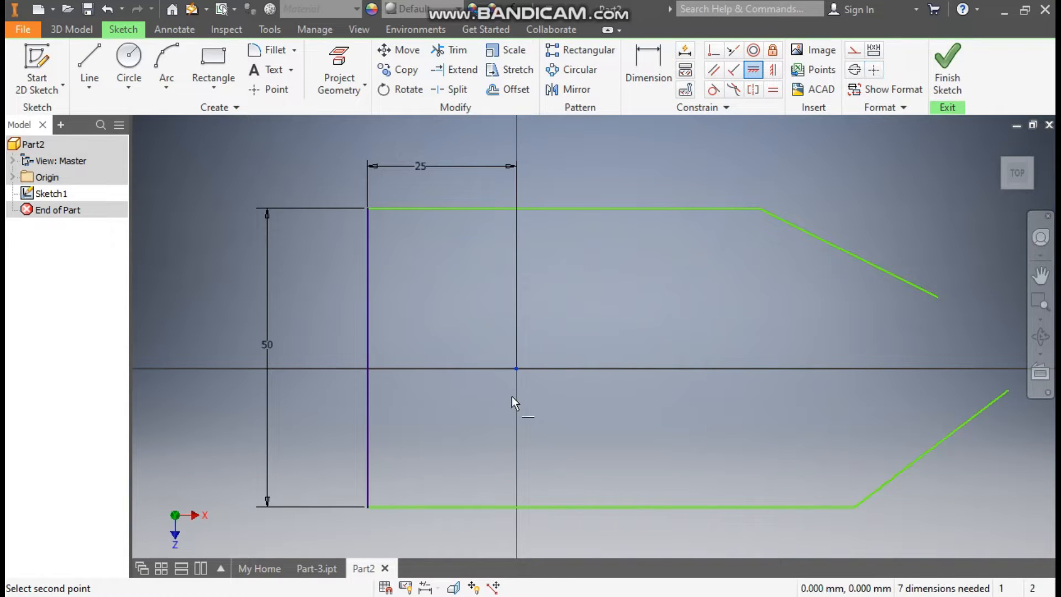
{"action": "left_click", "coordinate": [368, 357]}
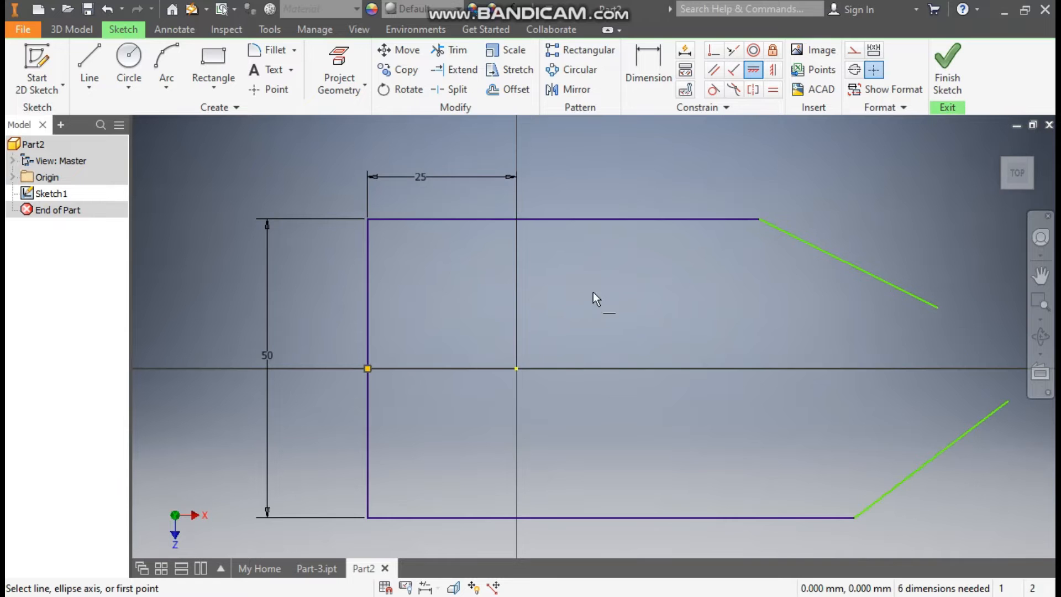
Dimension the horizontal distance from the sketch origin to the outer end of the upper horizontal line as 20 mm.
{"action": "scroll", "coordinate": [659, 325], "scroll_direction": "down", "scroll_amount": 2}
{"action": "middle_click_drag", "start_coordinate": [660, 326], "coordinate": [571, 298]}
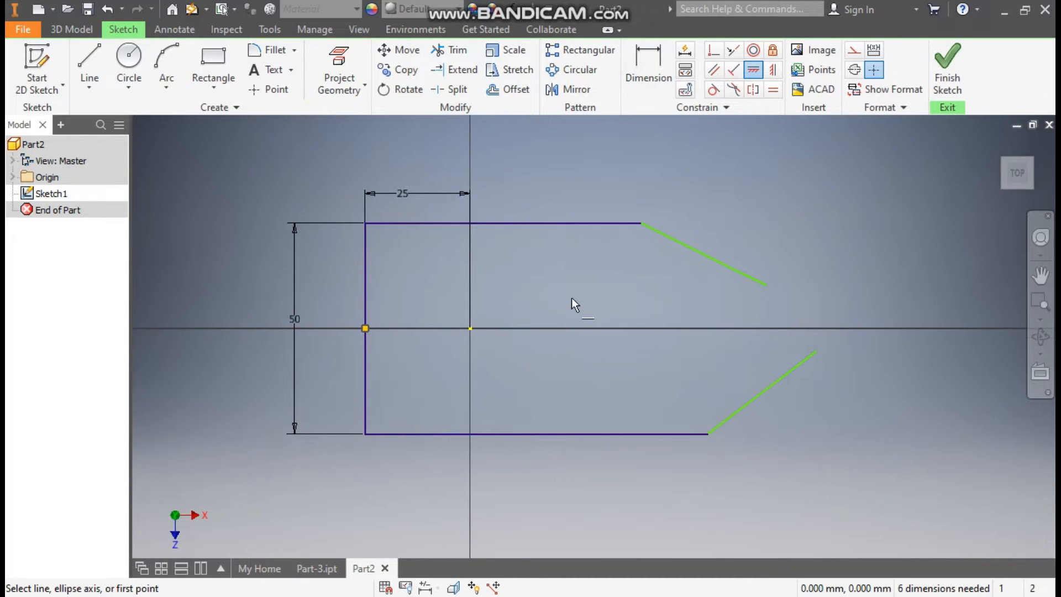
{"action": "left_click", "coordinate": [648, 64]}
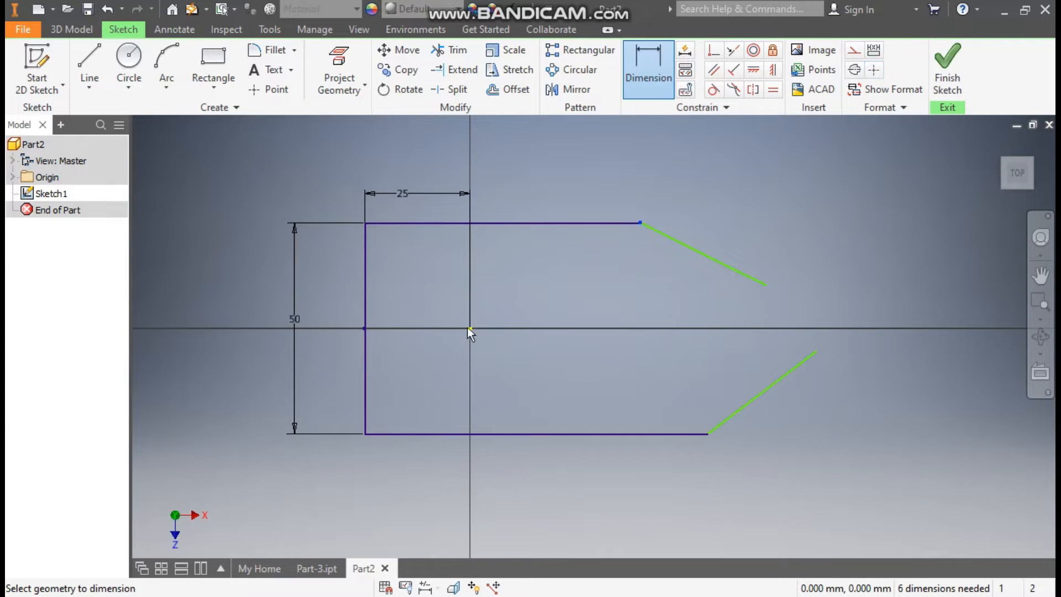
{"action": "left_click", "coordinate": [546, 185]}
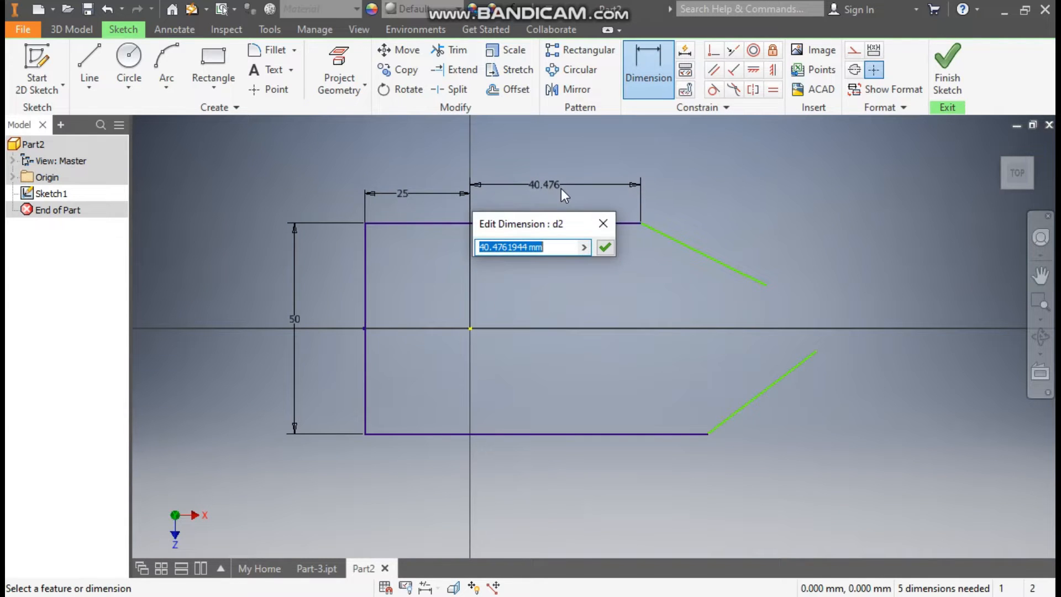
{"action": "type", "text": "20"}
{"action": "key", "text": "Return"}
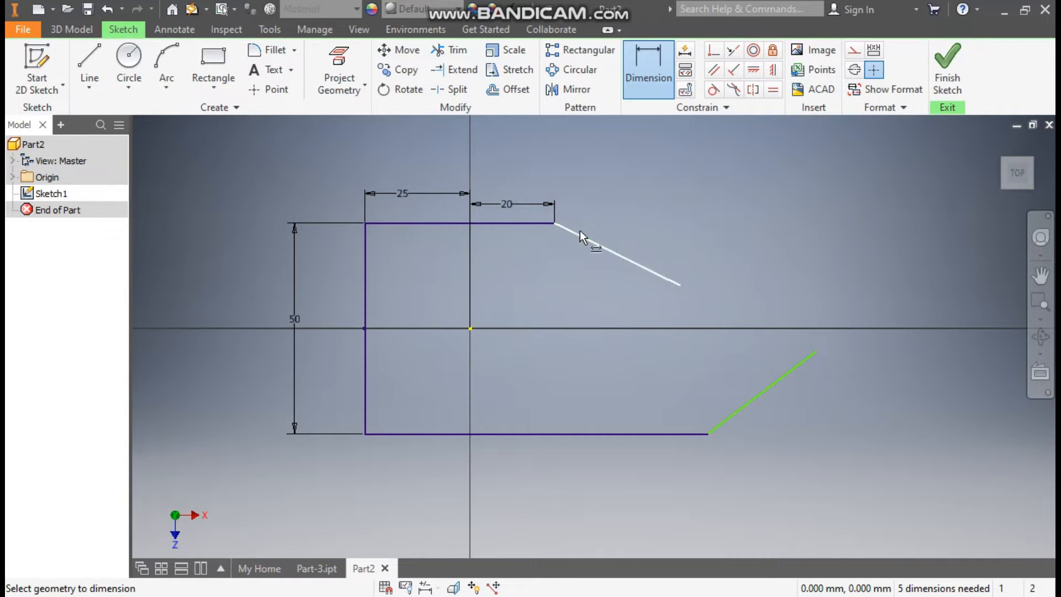
Dimension the angle between the upper horizontal line and the upper slanted line as 30 degrees.
{"action": "left_click", "coordinate": [535, 223]}
{"action": "left_click", "coordinate": [618, 254]}
{"action": "left_click", "coordinate": [631, 238]}
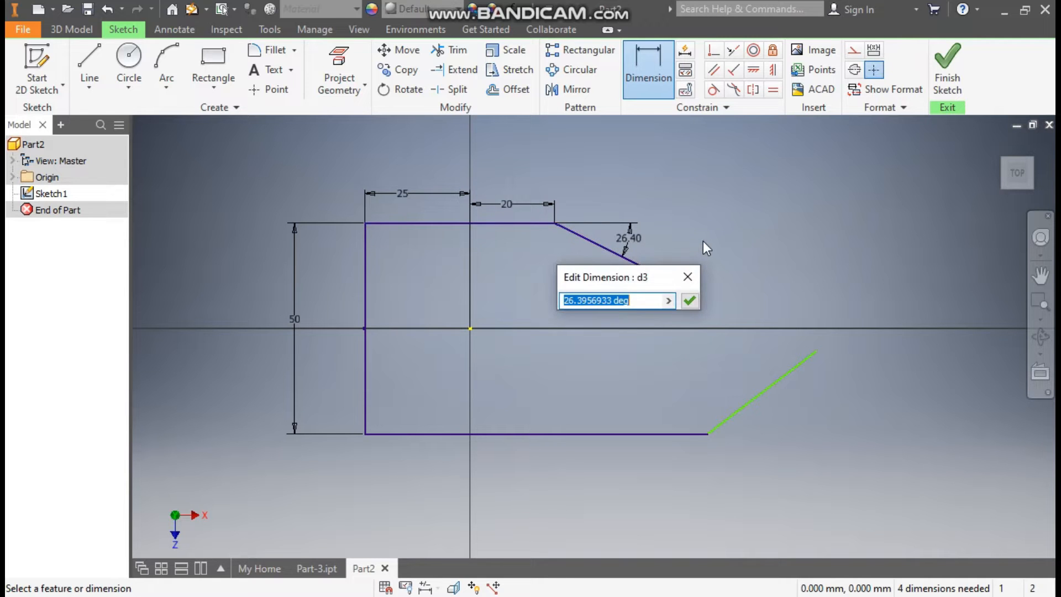
{"action": "type", "text": "30"}
{"action": "key", "text": "Return"}
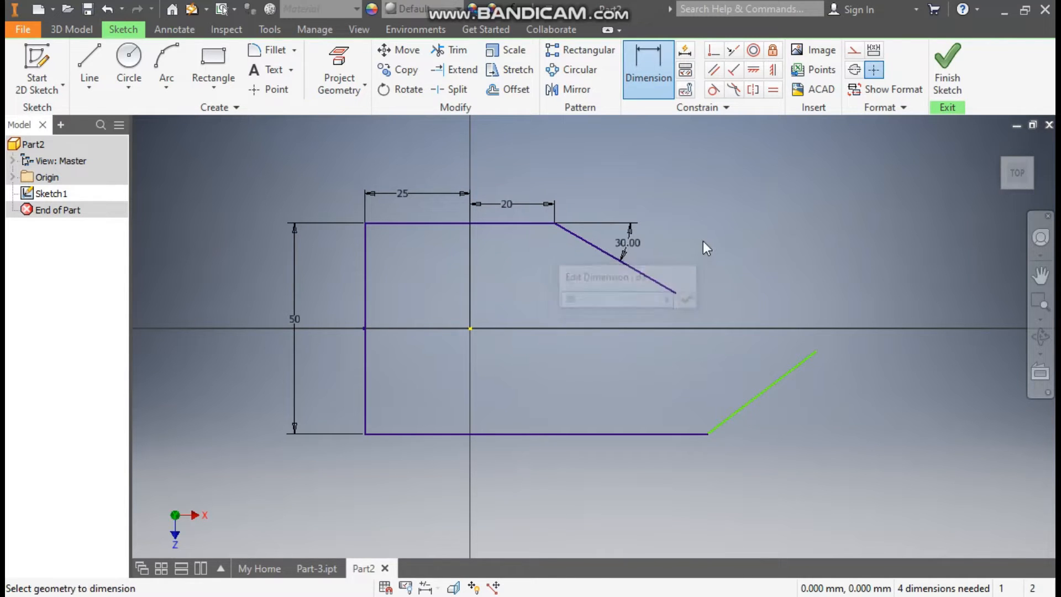
Dimension the angle between the lower horizontal line and the lower slanted line as 135 degrees.
{"action": "left_click", "coordinate": [685, 435]}
{"action": "left_click", "coordinate": [741, 406]}
{"action": "left_click", "coordinate": [709, 393]}
{"action": "type", "text": "135"}
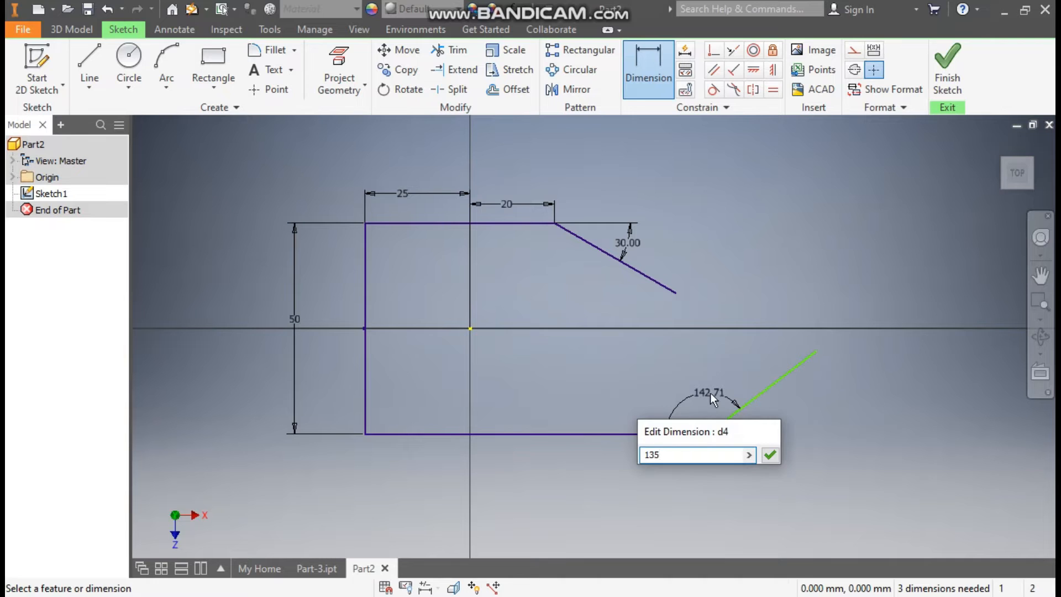
{"action": "key", "text": "Return"}
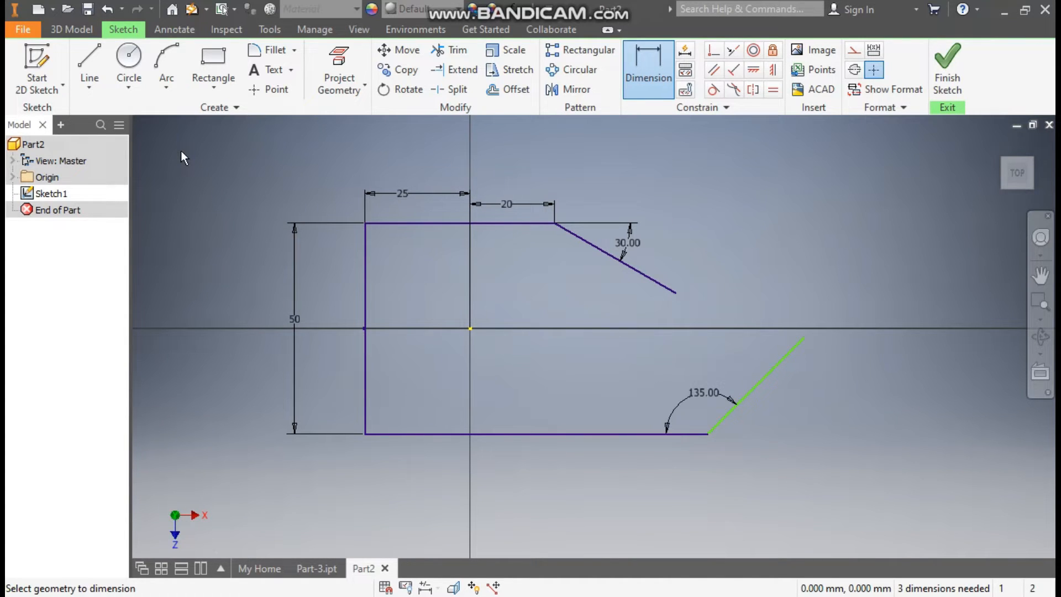
{"action": "key", "text": "Escape"}
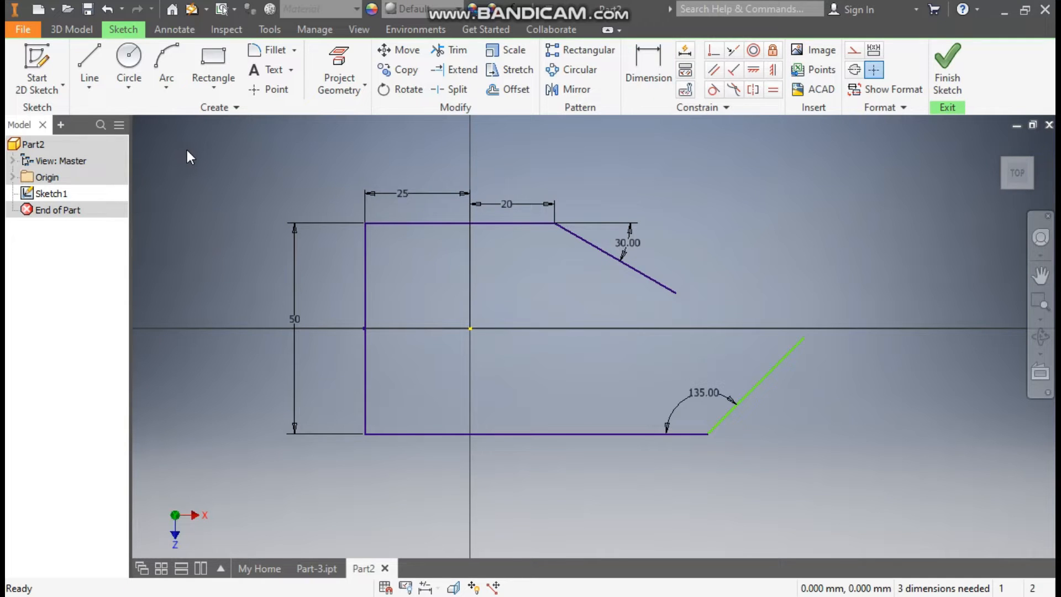
Move the lower slanted line's ends inward beneath the upper one, and join both slanted lines with a three-point arc of about 5 mm radius.
{"action": "left_click_drag", "start_coordinate": [707, 433], "coordinate": [568, 433]}
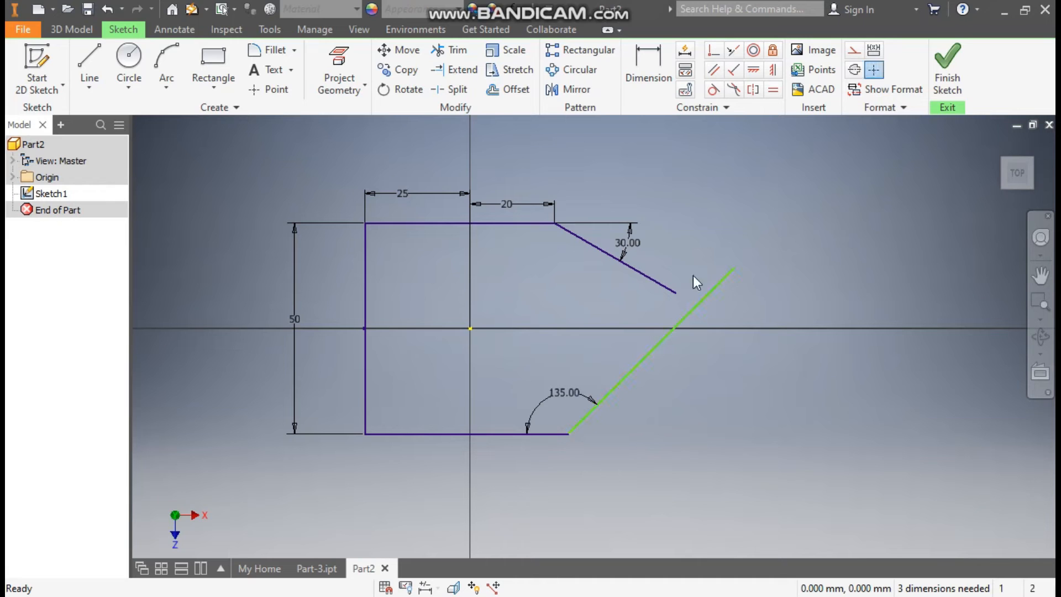
{"action": "left_click_drag", "start_coordinate": [735, 270], "coordinate": [675, 329]}
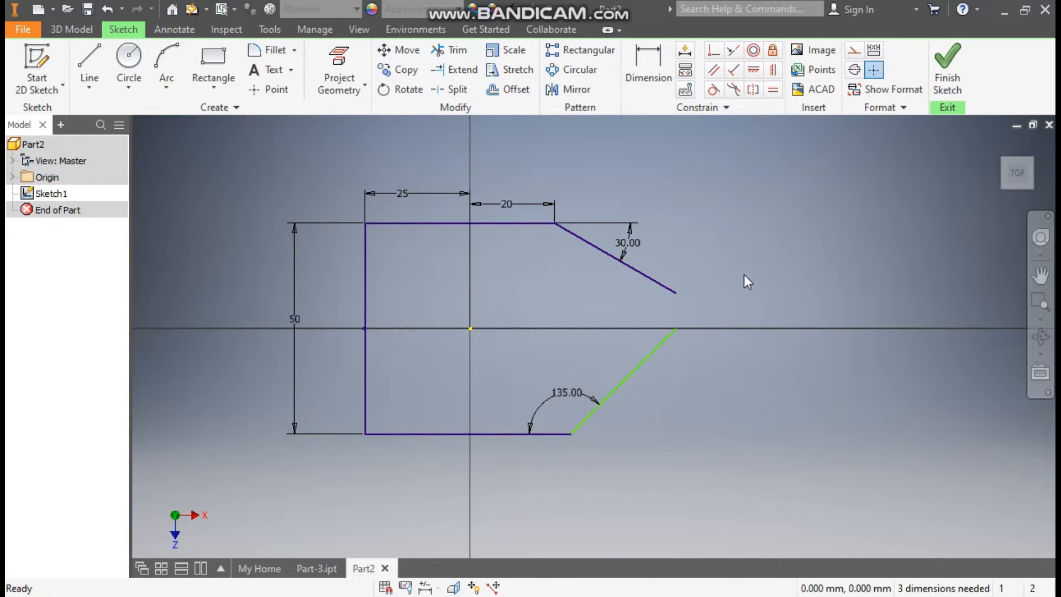
{"action": "left_click", "coordinate": [158, 85]}
{"action": "left_click", "coordinate": [207, 119]}
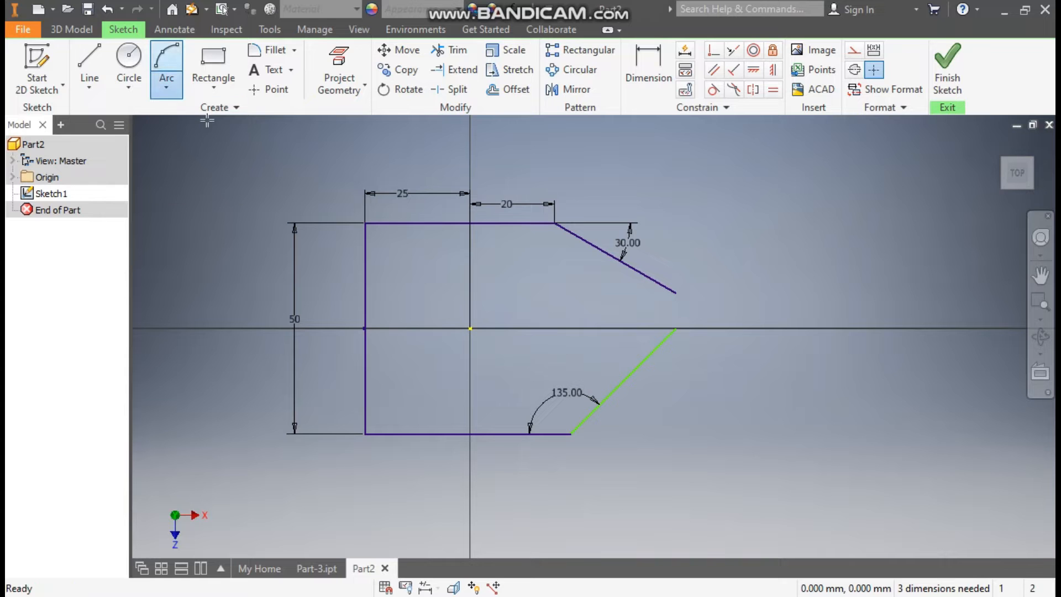
{"action": "left_click", "coordinate": [675, 292]}
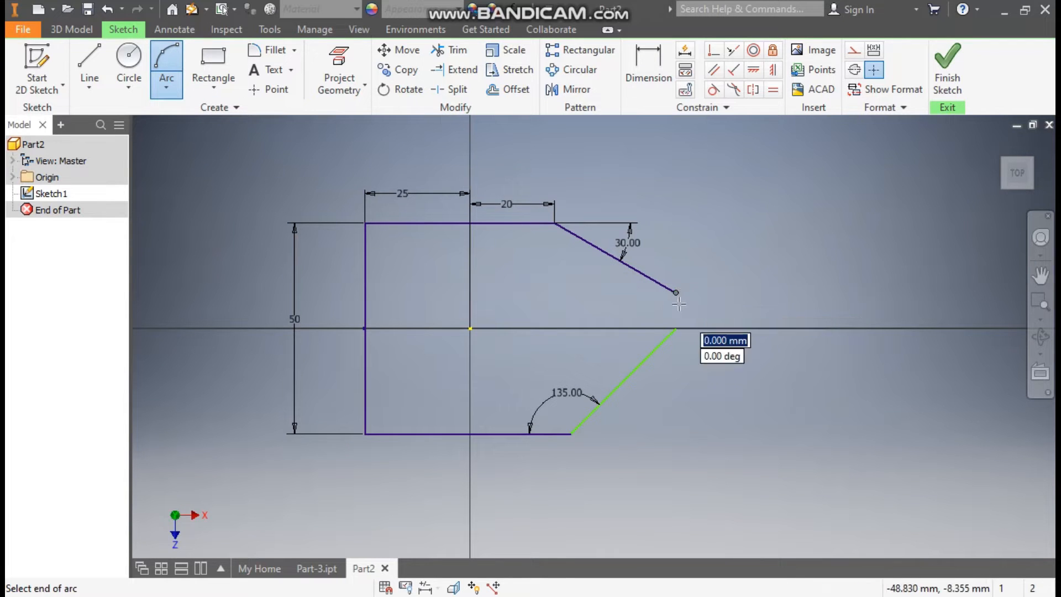
{"action": "left_click", "coordinate": [675, 328]}
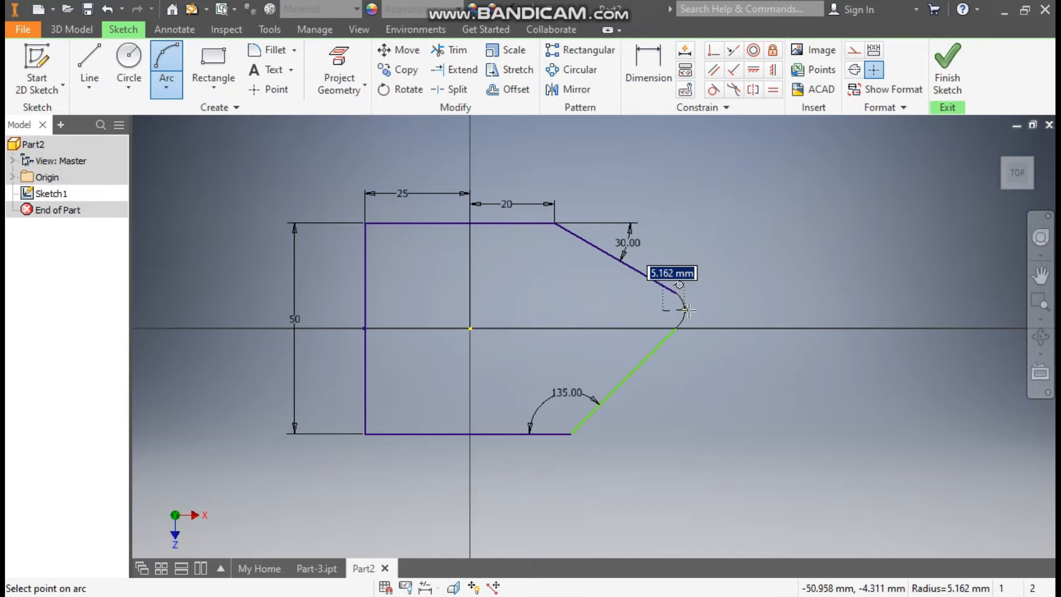
{"action": "left_click", "coordinate": [687, 310]}
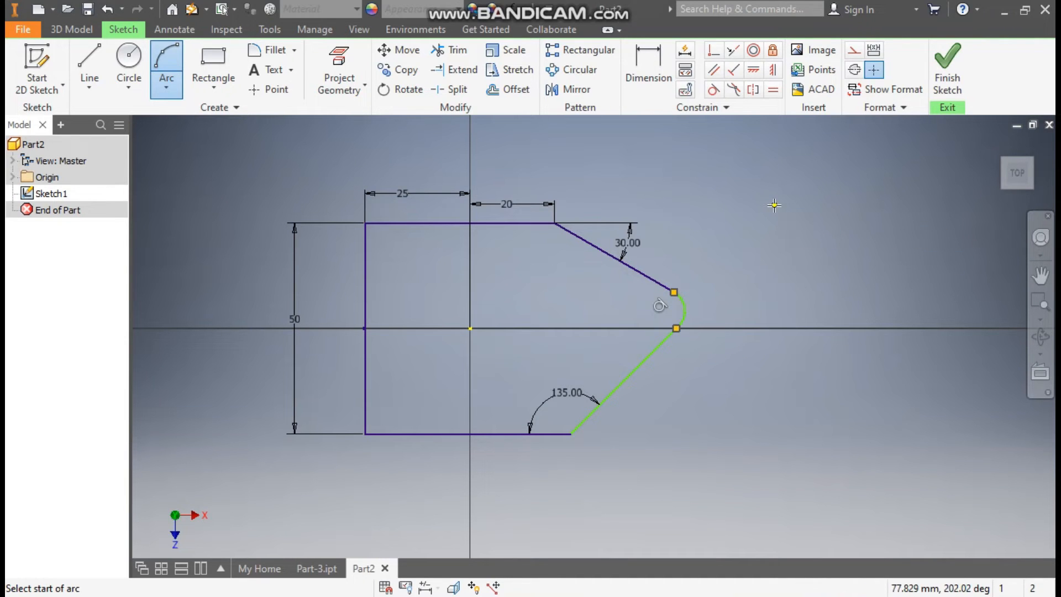
{"action": "key", "text": "Escape"}
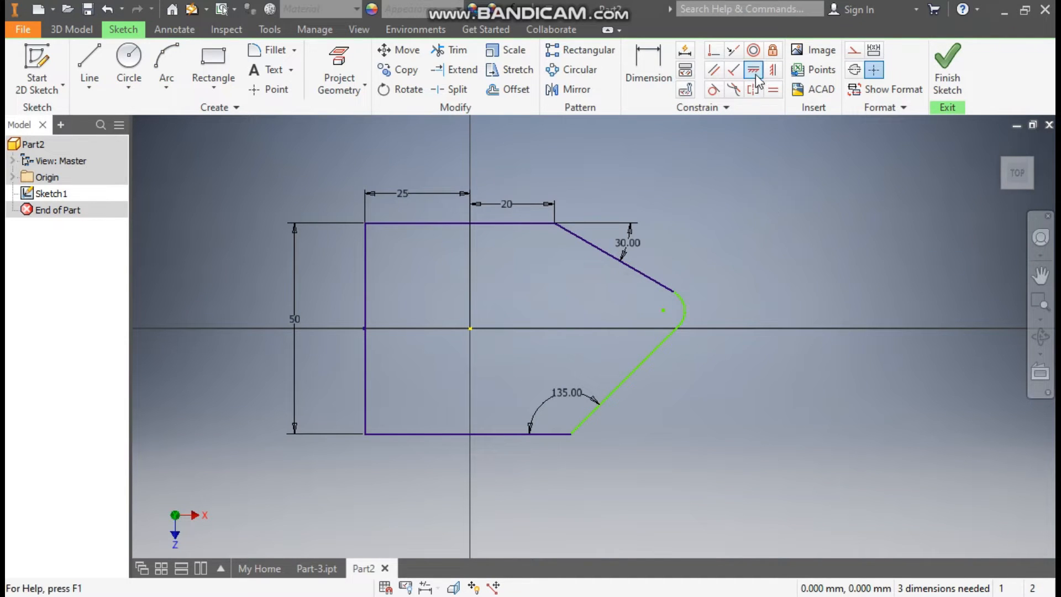
Align the nose arc's centre horizontally with the sketch origin, and make the lower slanted line tangent to the arc.
{"action": "left_click", "coordinate": [664, 310]}
{"action": "left_click", "coordinate": [471, 330]}
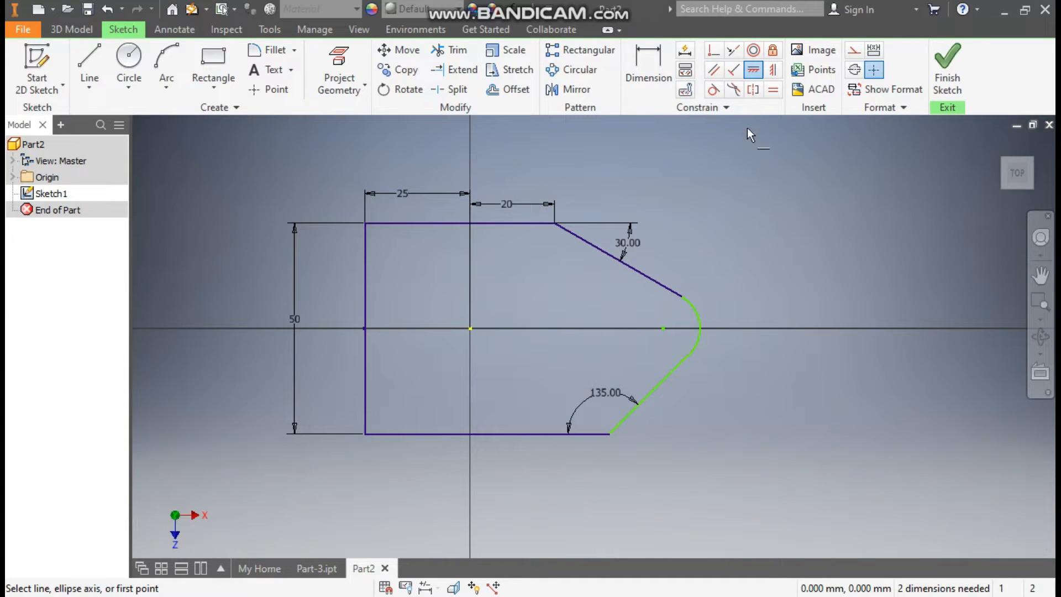
{"action": "left_click", "coordinate": [713, 90]}
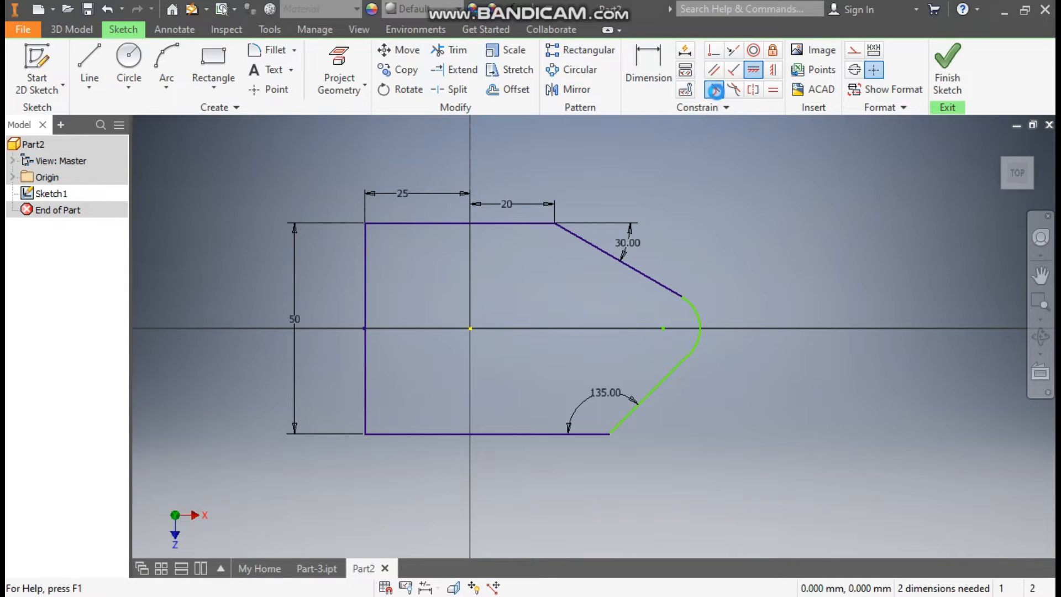
{"action": "left_click", "coordinate": [678, 364]}
{"action": "left_click", "coordinate": [698, 346]}
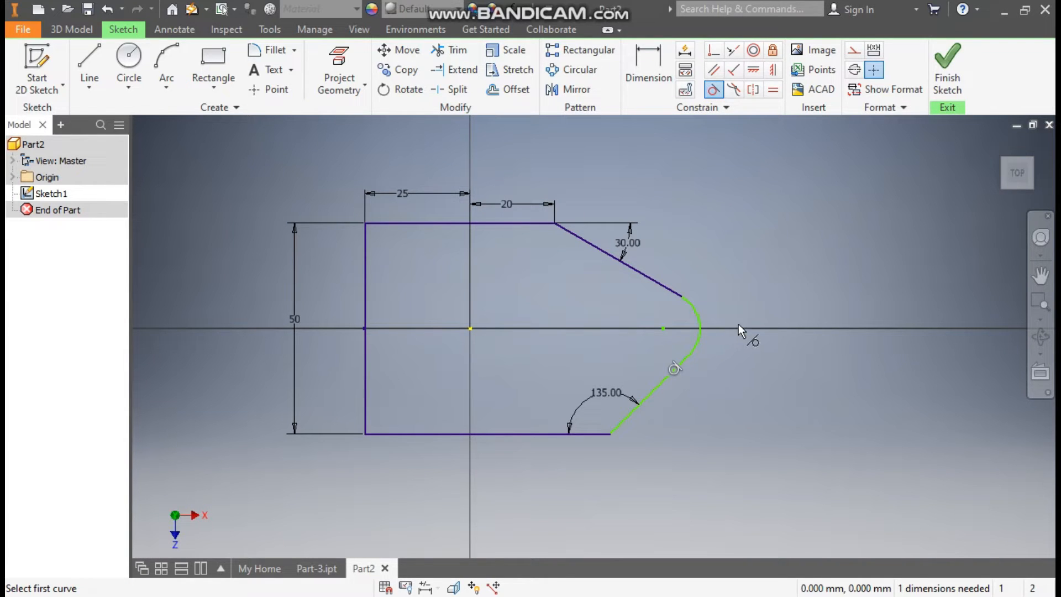
Dimension the horizontal distance from the profile's vertical edge to the nose arc's centre as 72.5 mm.
{"action": "left_click", "coordinate": [638, 74]}
{"action": "left_click", "coordinate": [363, 363]}
{"action": "left_click", "coordinate": [665, 330]}
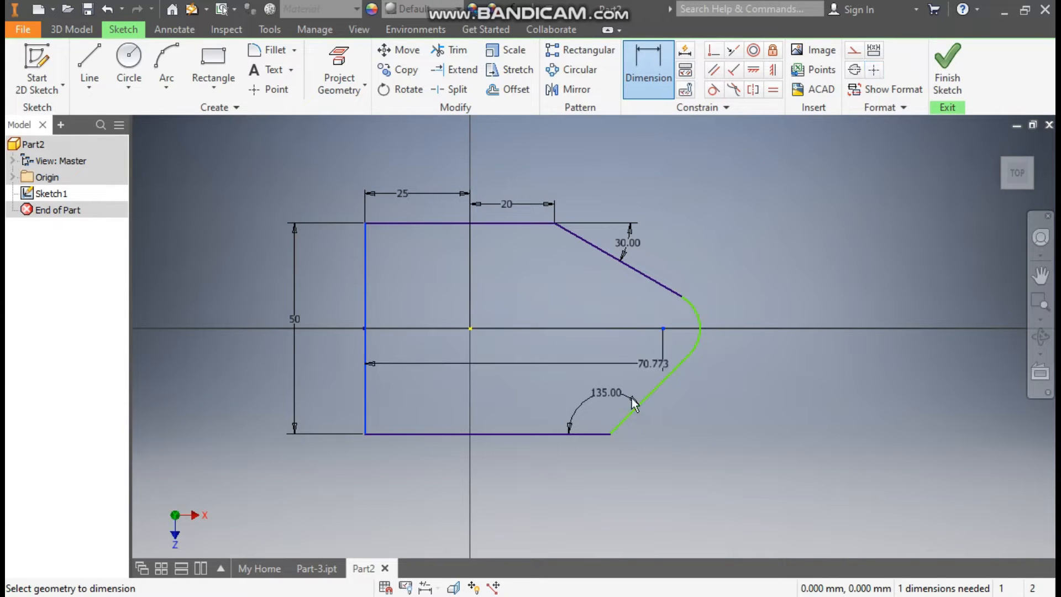
{"action": "left_click", "coordinate": [563, 511]}
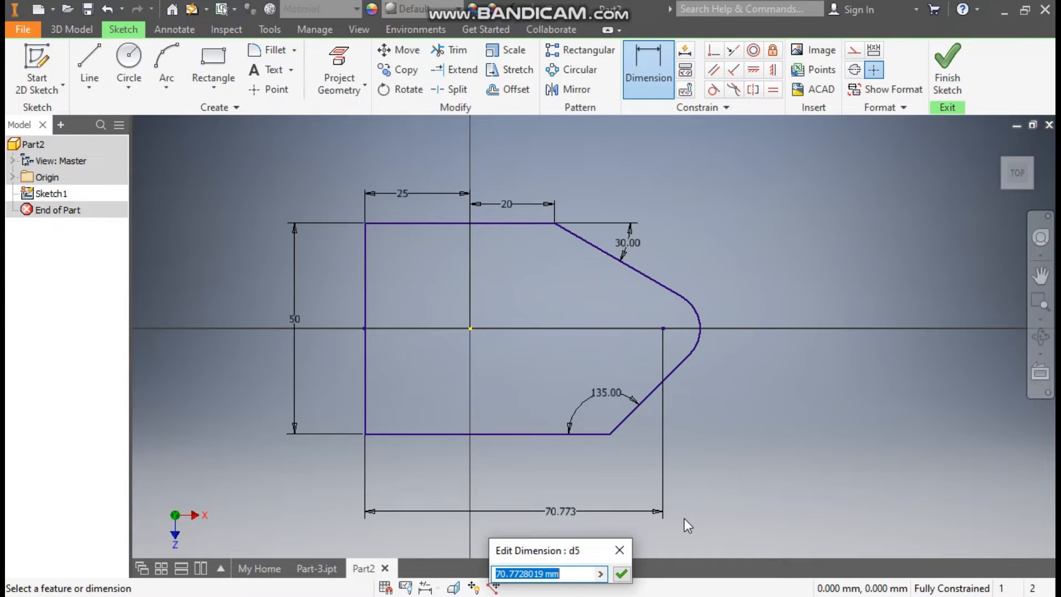
{"action": "type", "text": "72.5"}
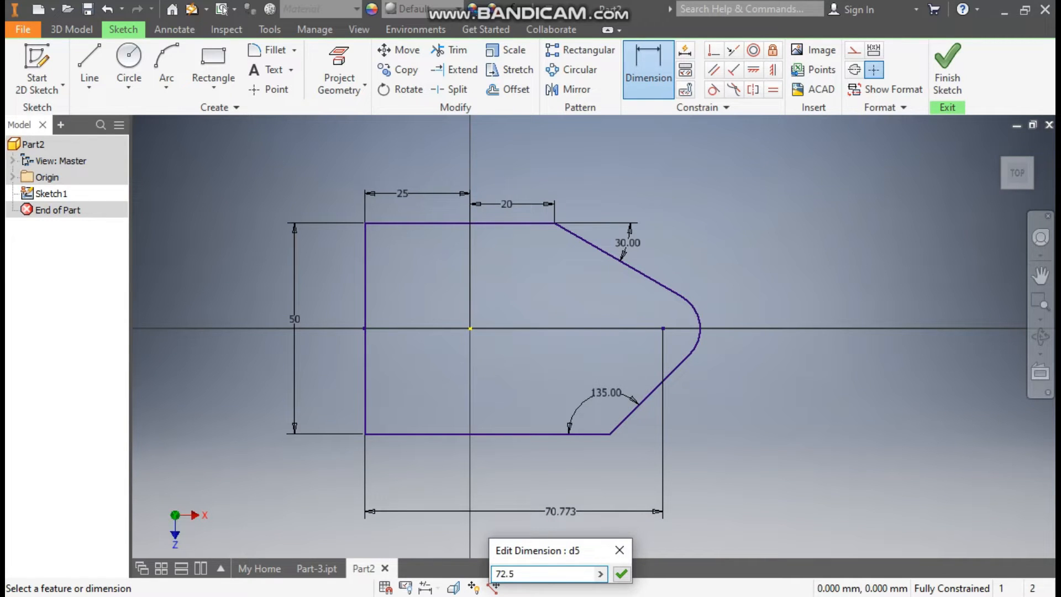
{"action": "key", "text": "Return"}
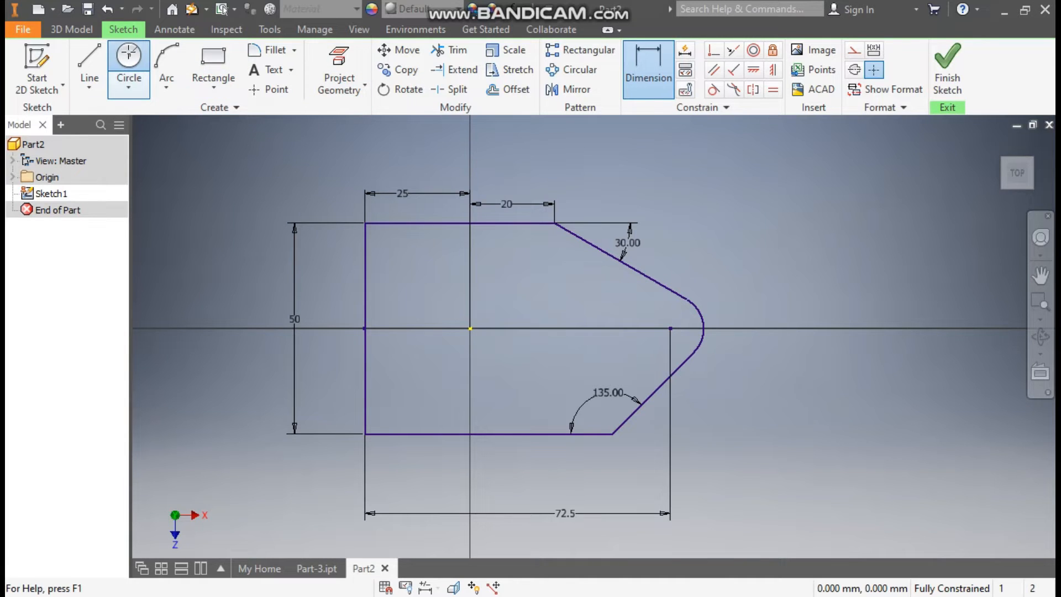
Draw an 8 mm diameter circle centred on the nose arc's centre.
{"action": "left_click", "coordinate": [129, 58]}
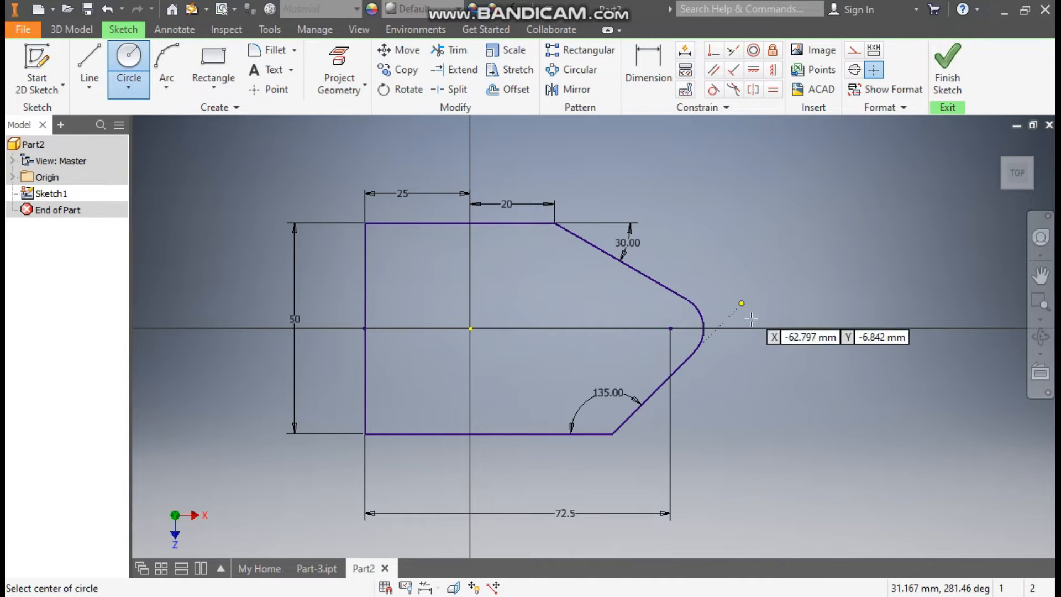
{"action": "left_click", "coordinate": [671, 326]}
{"action": "type", "text": "8"}
{"action": "key", "text": "Tab"}
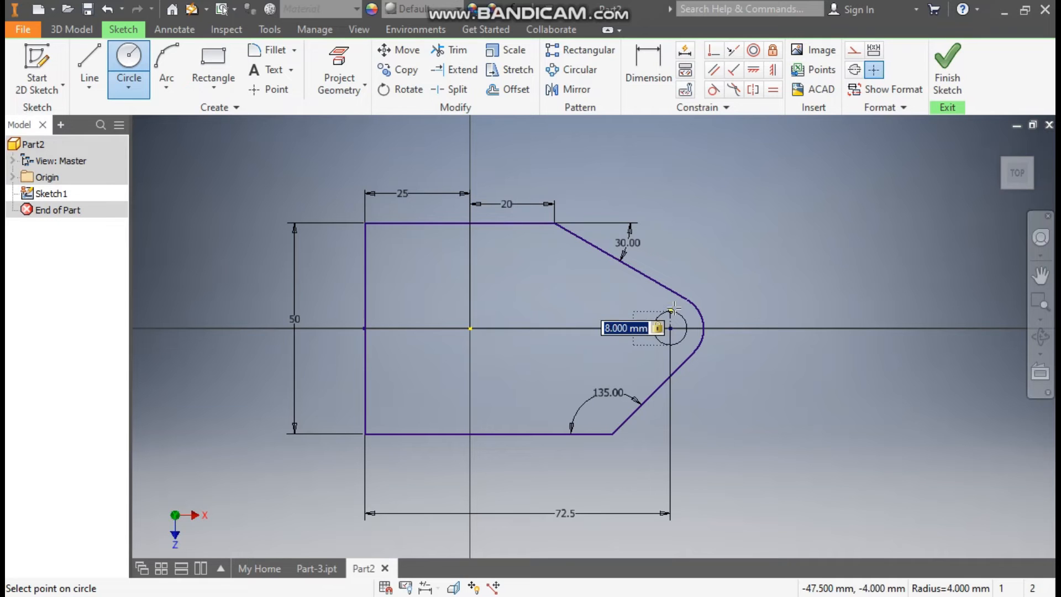
{"action": "left_click", "coordinate": [673, 307]}
{"action": "key", "text": "Escape"}
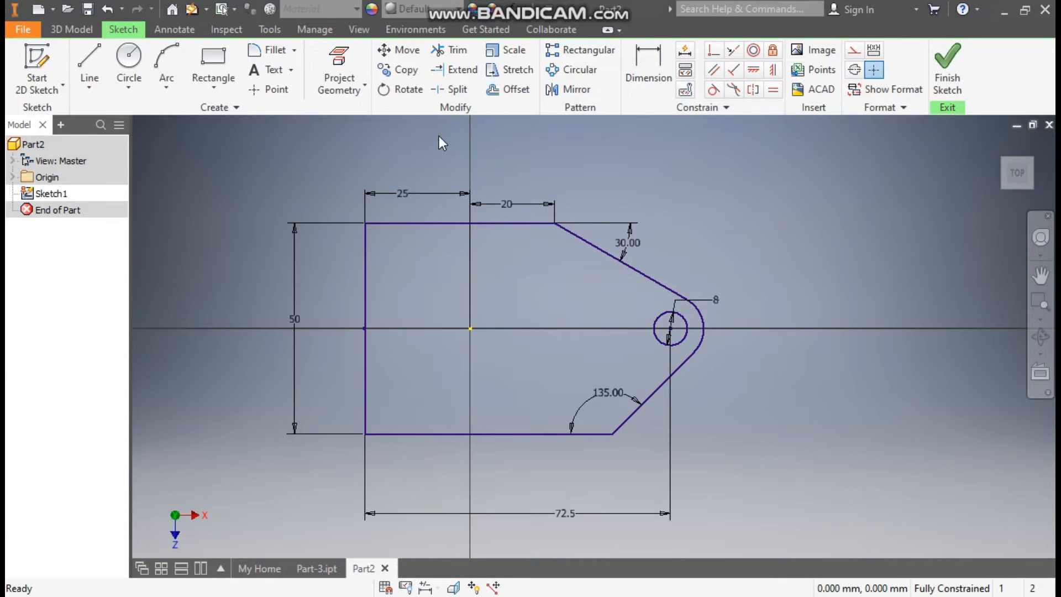
Try a 7.5 mm fillet between the vertical edge and the upper horizontal line, and undo it.
{"action": "left_click", "coordinate": [264, 52]}
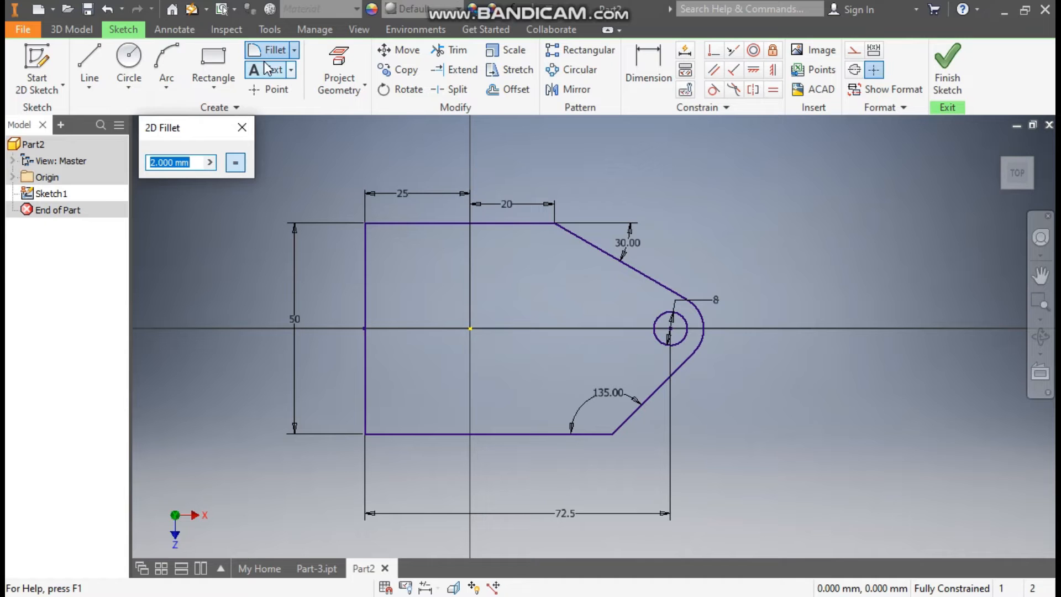
{"action": "type", "text": "7.5"}
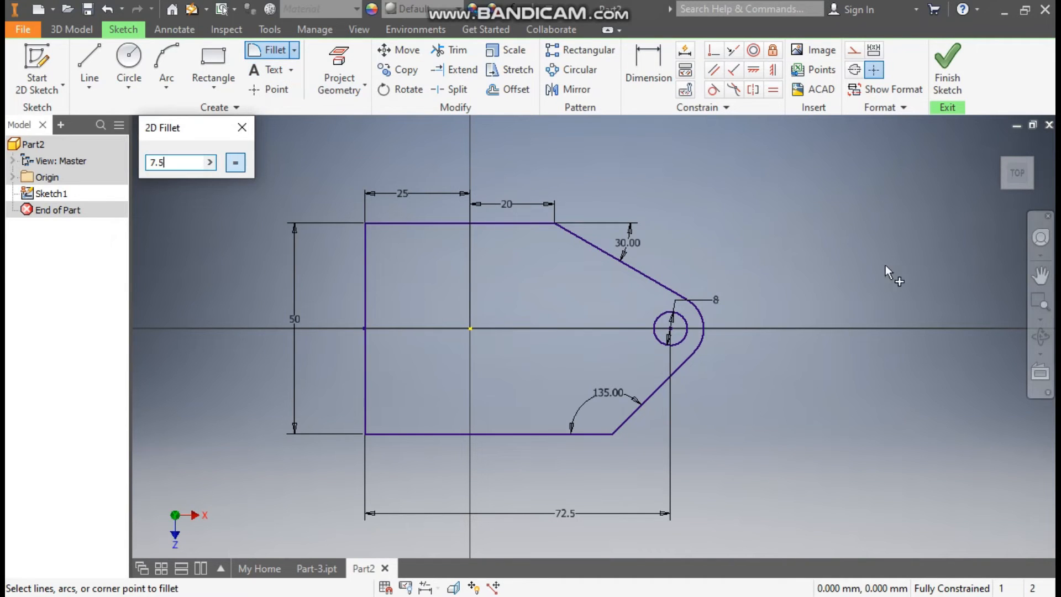
{"action": "left_click", "coordinate": [366, 243]}
{"action": "left_click", "coordinate": [389, 224]}
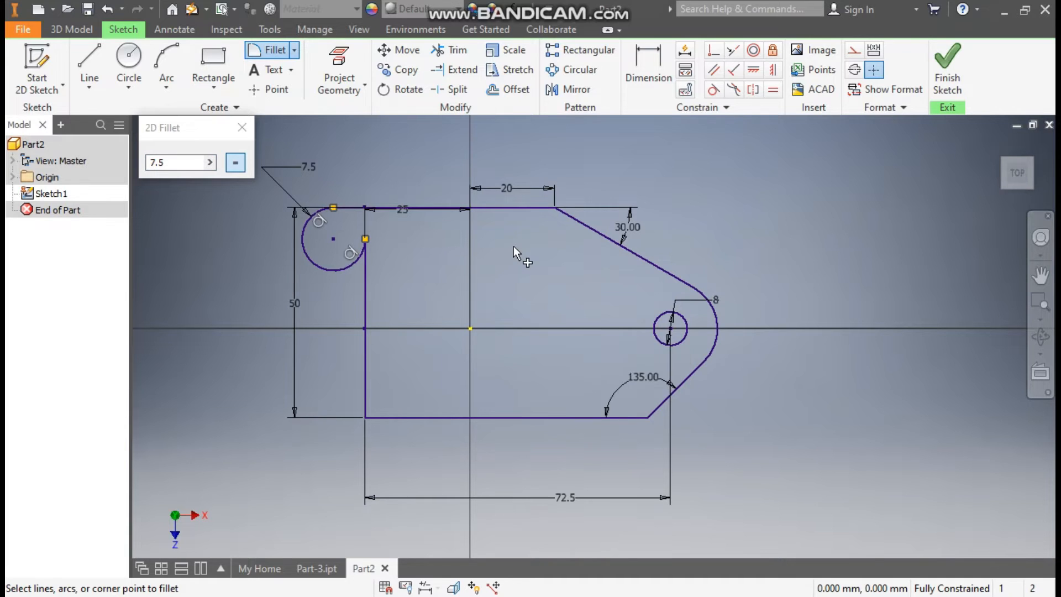
{"action": "key", "text": "Escape"}
{"action": "key", "text": "ctrl+z"}
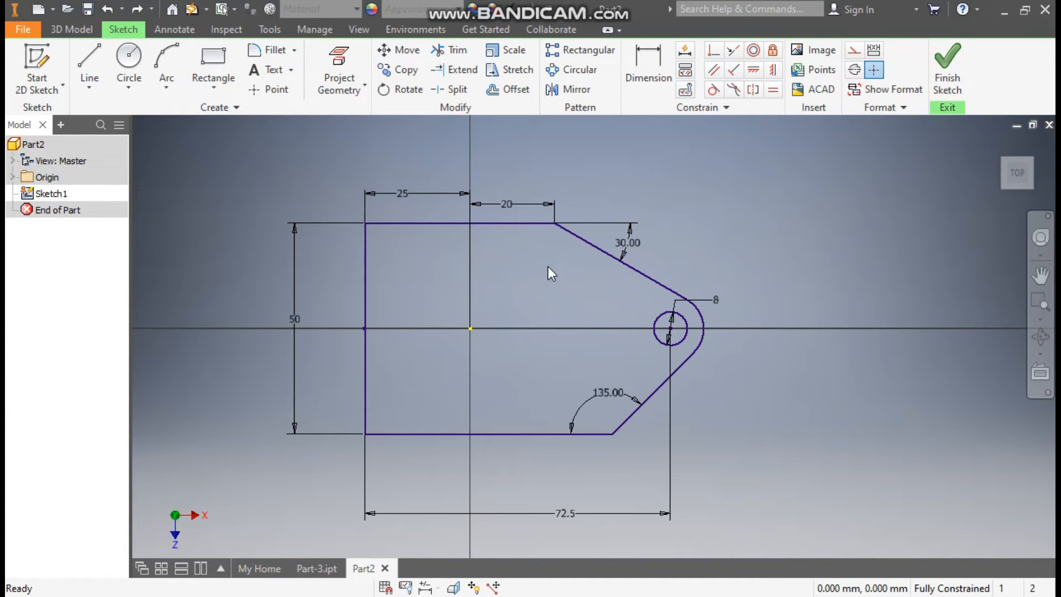
Round the profile's four corners with 7.5 mm fillets, and move the 25 mm dimension clear above the outline.
{"action": "left_click", "coordinate": [270, 50]}
{"action": "left_click", "coordinate": [525, 221]}
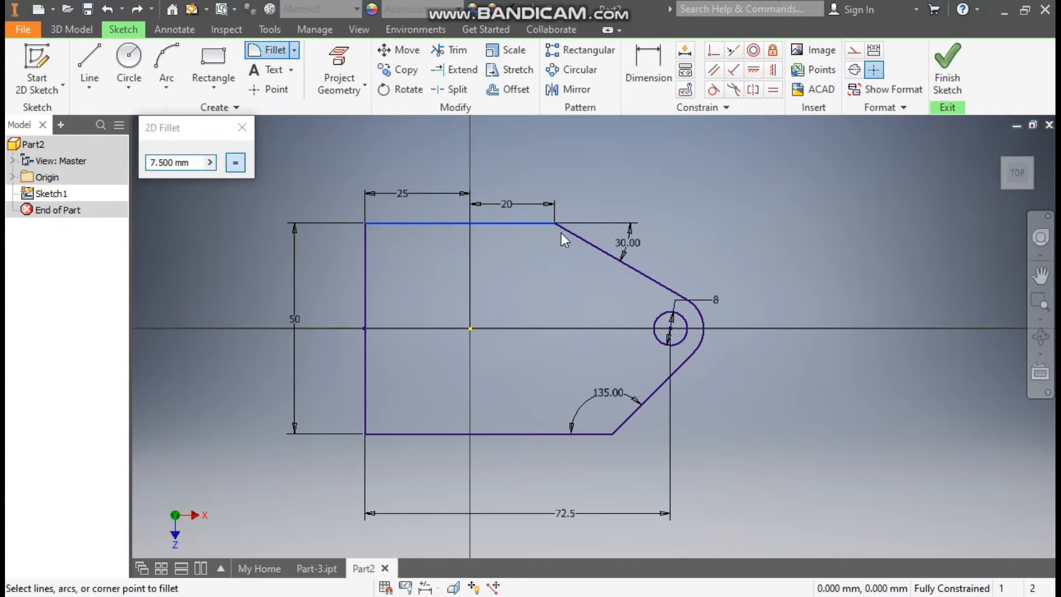
{"action": "left_click", "coordinate": [568, 236]}
{"action": "left_click", "coordinate": [365, 417]}
{"action": "left_click", "coordinate": [390, 434]}
{"action": "left_click", "coordinate": [557, 449]}
{"action": "left_click", "coordinate": [585, 438]}
{"action": "left_click", "coordinate": [407, 240]}
{"action": "left_click", "coordinate": [365, 268]}
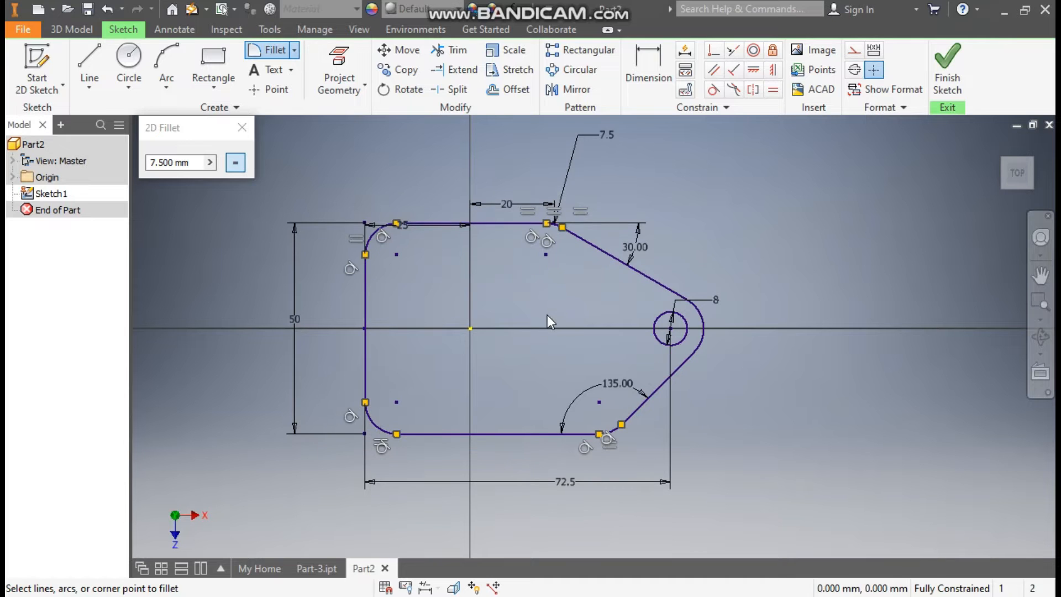
{"action": "key", "text": "Escape"}
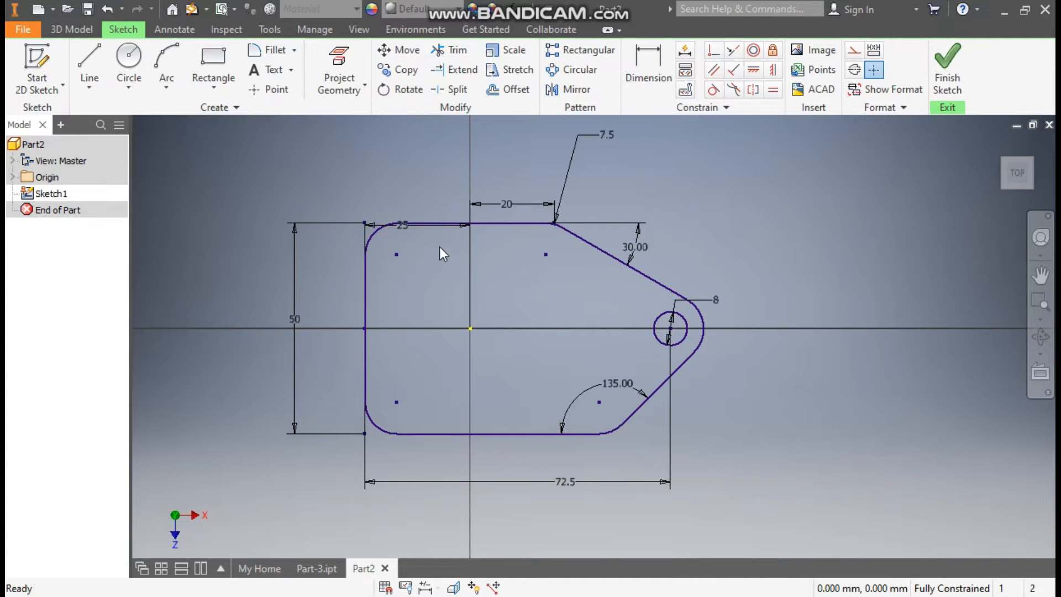
{"action": "left_click_drag", "start_coordinate": [409, 229], "coordinate": [416, 182]}
{"action": "left_click", "coordinate": [687, 214]}
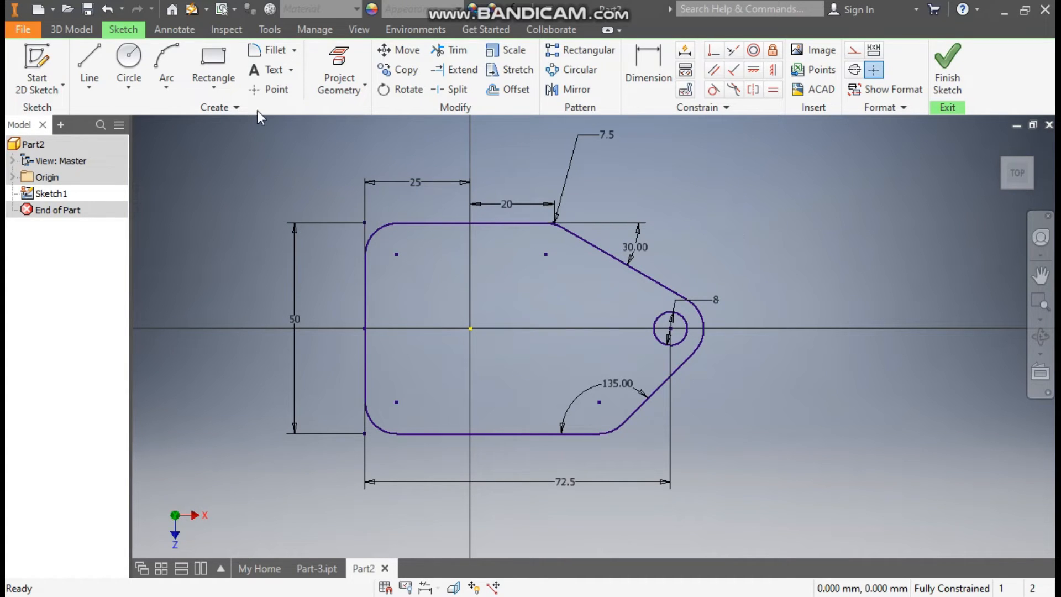
Draw 8 mm diameter circles on the centres of the upper-left, upper-right and lower-left corner fillets.
{"action": "left_click", "coordinate": [129, 58]}
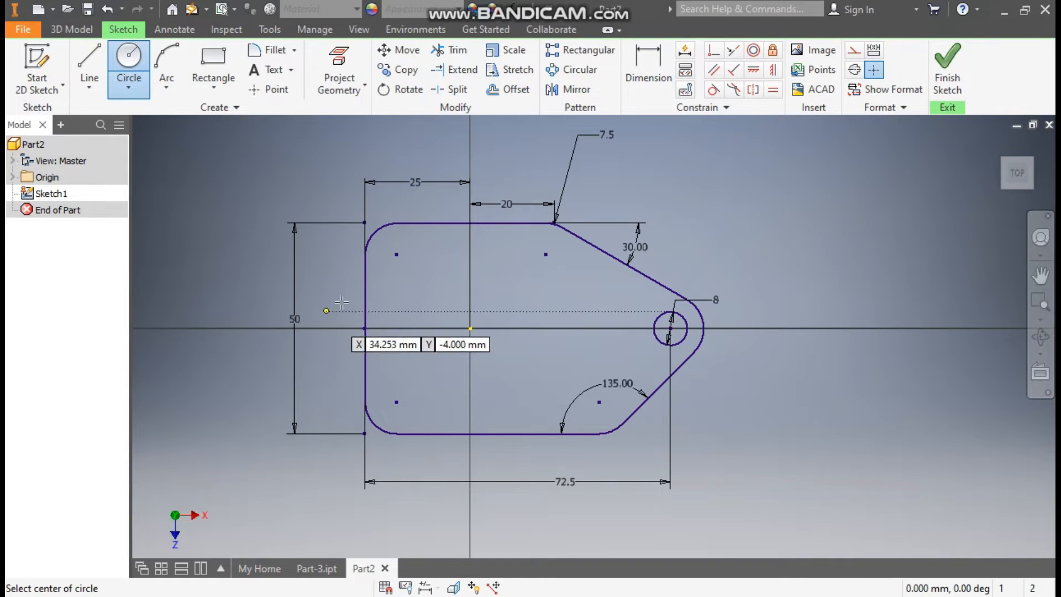
{"action": "left_click", "coordinate": [397, 254]}
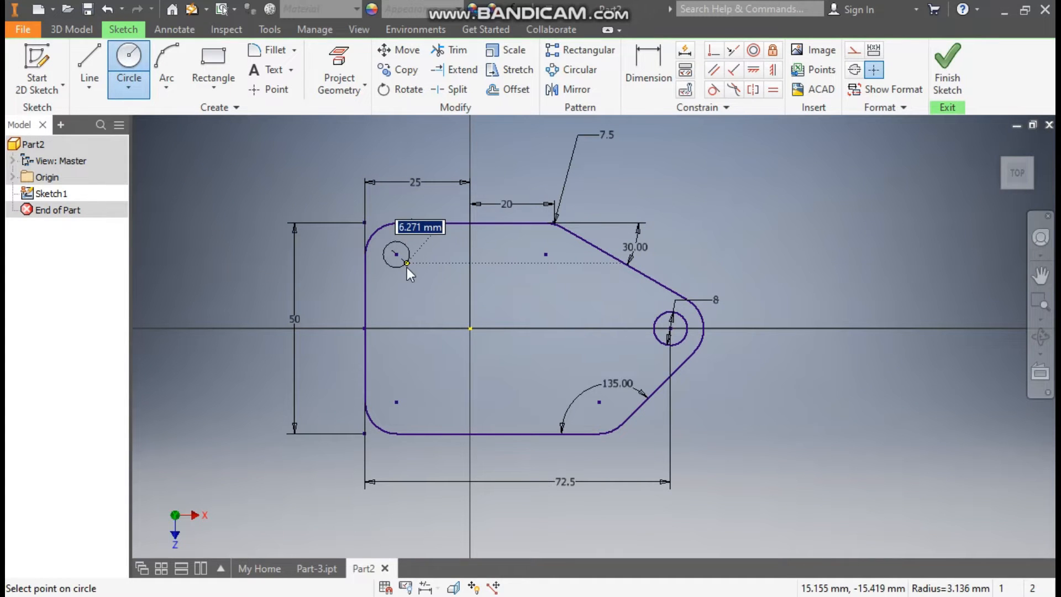
{"action": "type", "text": "8"}
{"action": "key", "text": "Return"}
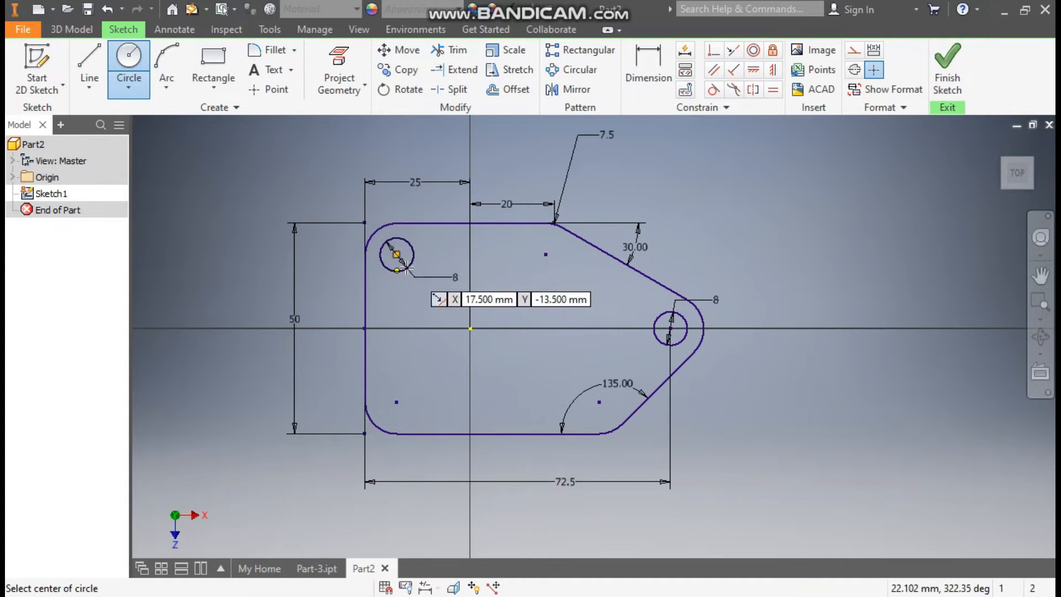
{"action": "left_click", "coordinate": [546, 254]}
{"action": "type", "text": "8"}
{"action": "key", "text": "Return"}
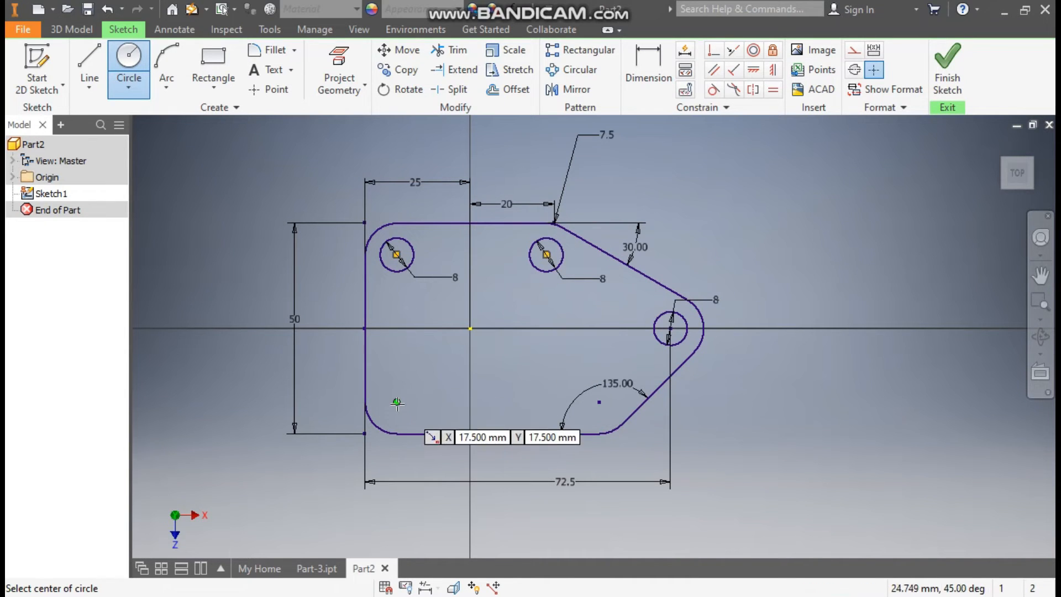
{"action": "left_click", "coordinate": [397, 402]}
{"action": "type", "text": "8"}
{"action": "key", "text": "Return"}
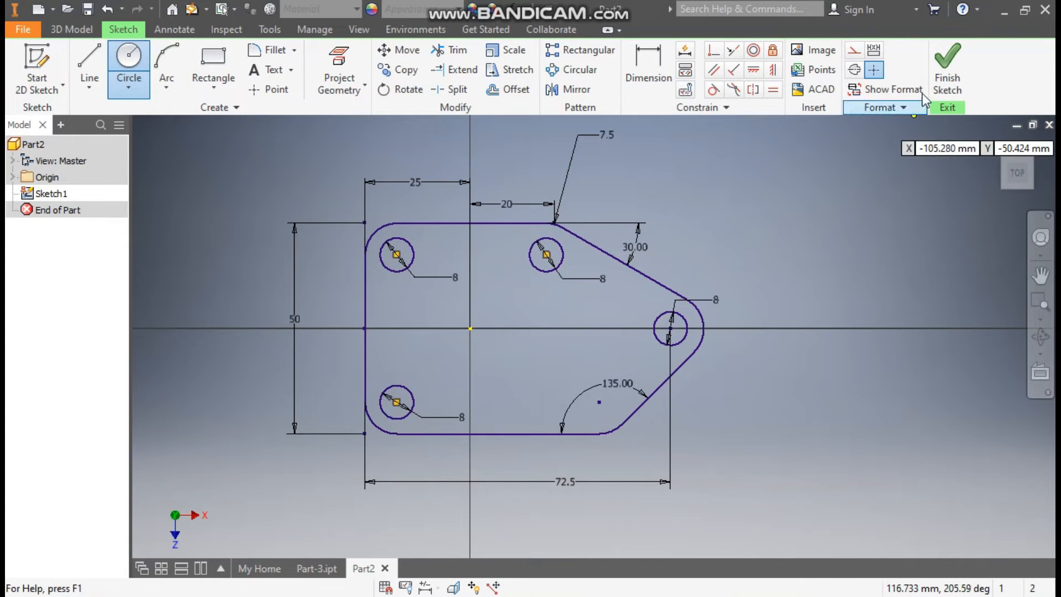
Finish the sketch and extrude the outline without its four circles by 6 mm.
{"action": "left_click", "coordinate": [946, 65]}
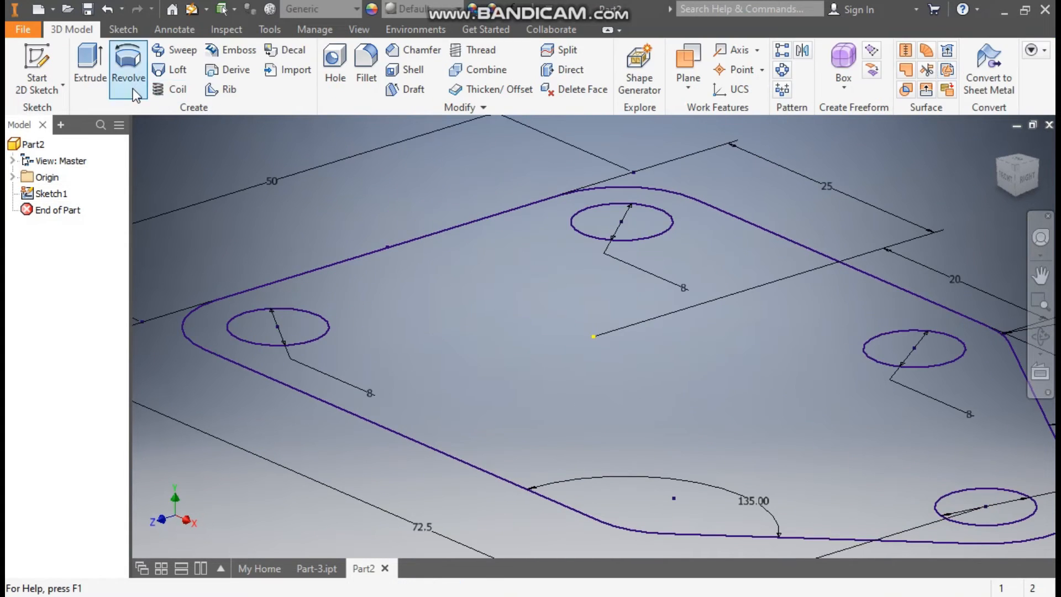
{"action": "left_click", "coordinate": [93, 67]}
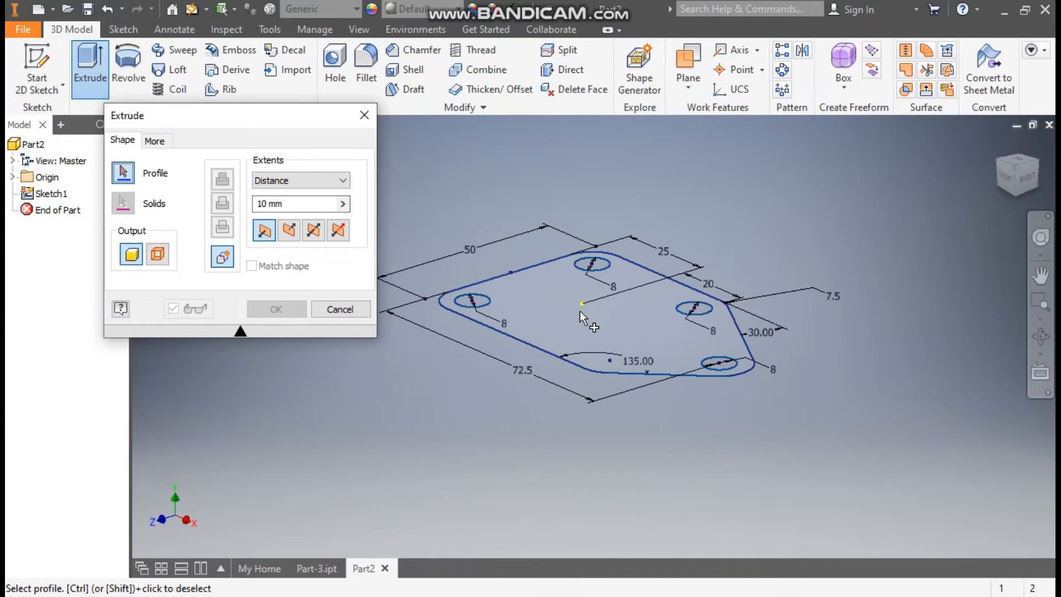
{"action": "left_click", "coordinate": [581, 310]}
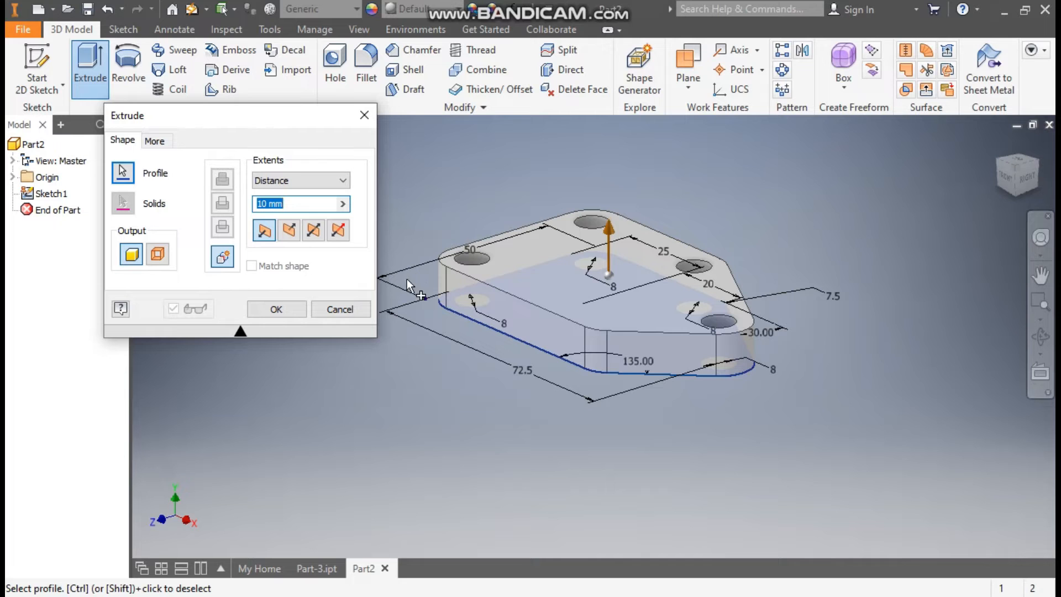
{"action": "type", "text": "8"}
{"action": "key", "text": "Return"}
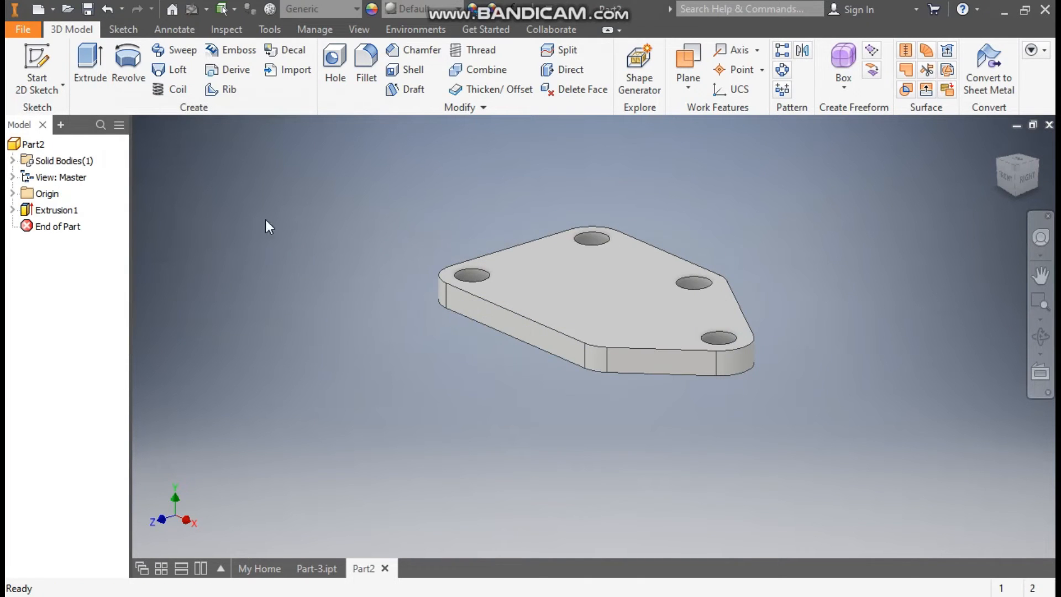
Edit the extrusion to add the circle at the upper-right fillet to its profile, filling that hole.
{"action": "left_click", "coordinate": [12, 210]}
{"action": "double_click", "coordinate": [57, 210]}
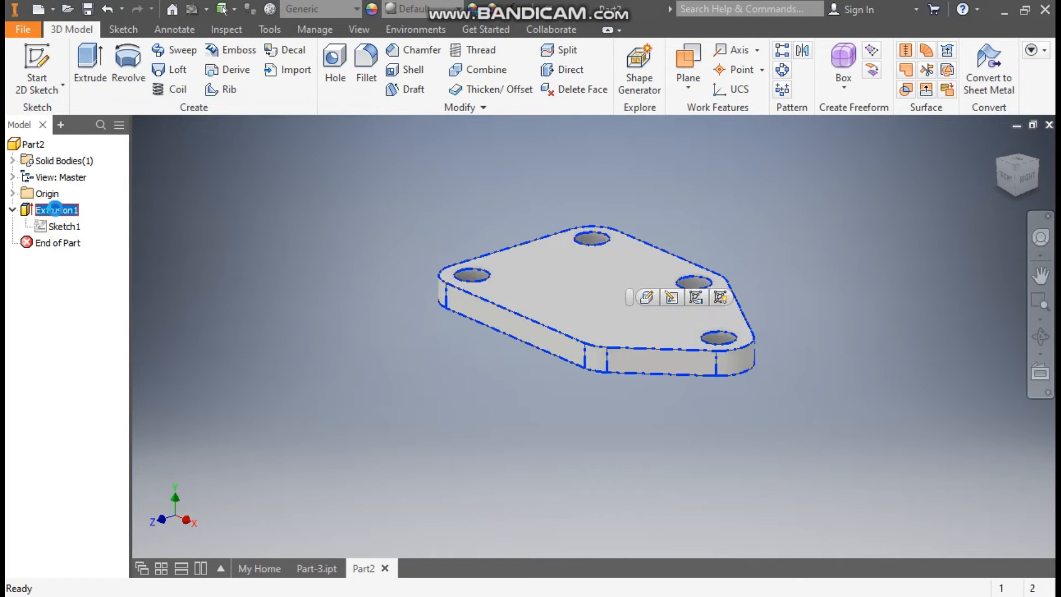
{"action": "middle_click_drag", "start_coordinate": [758, 234], "coordinate": [755, 268], "text": "shift"}
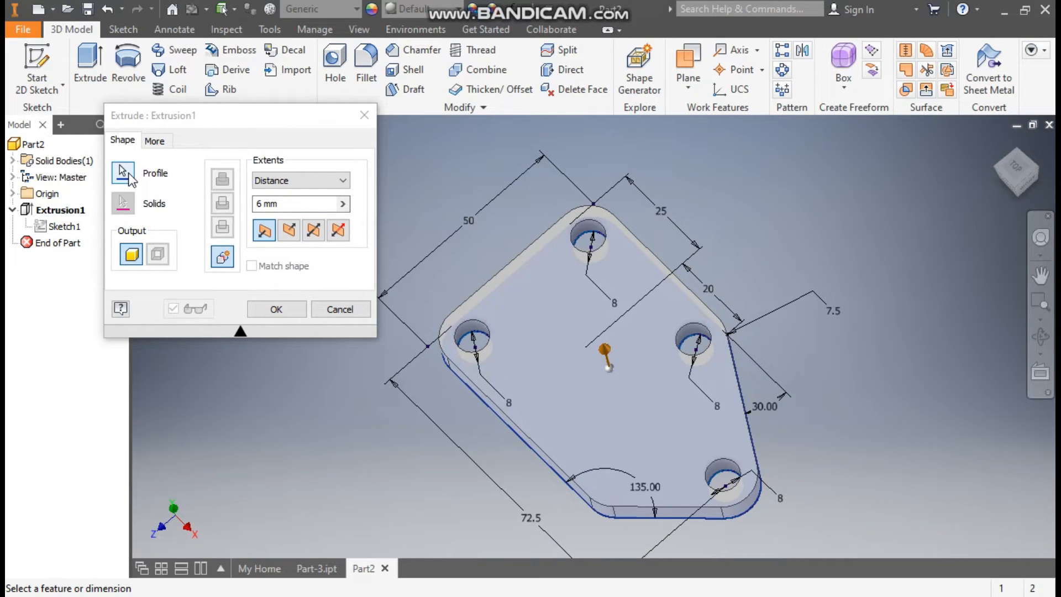
{"action": "left_click", "coordinate": [126, 175]}
{"action": "left_click", "coordinate": [695, 344]}
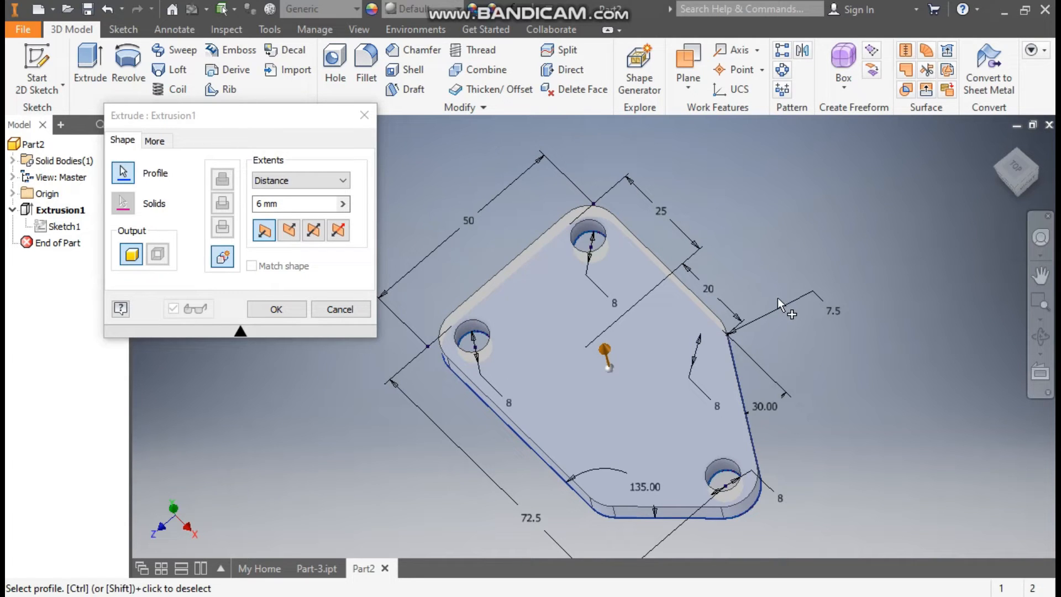
{"action": "left_click", "coordinate": [271, 311]}
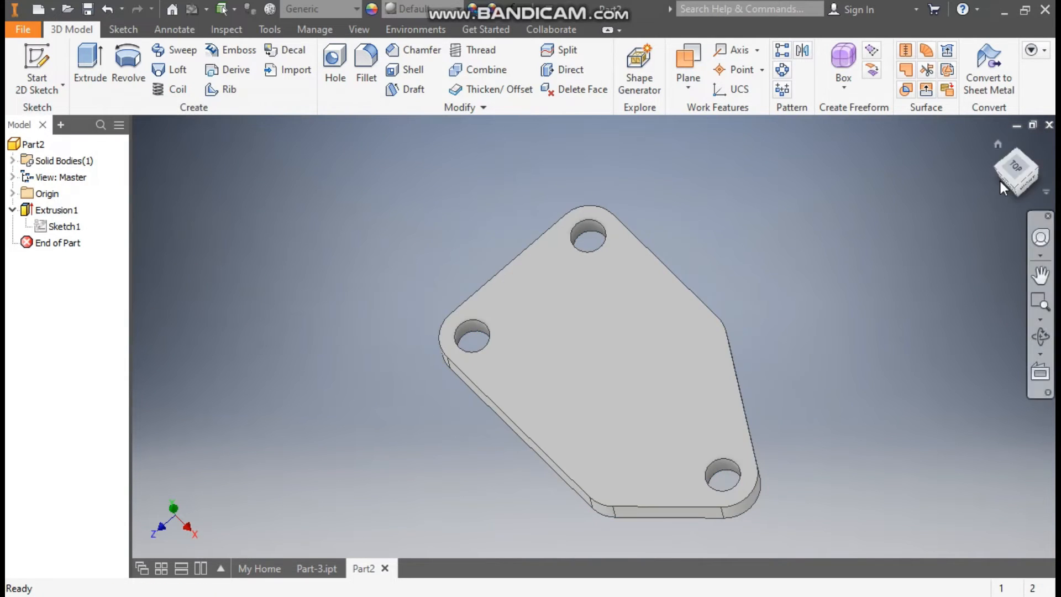
Start a sketch on the plate's top face and draw a 30 mm diameter circle centred on the origin.
{"action": "left_click", "coordinate": [998, 145]}
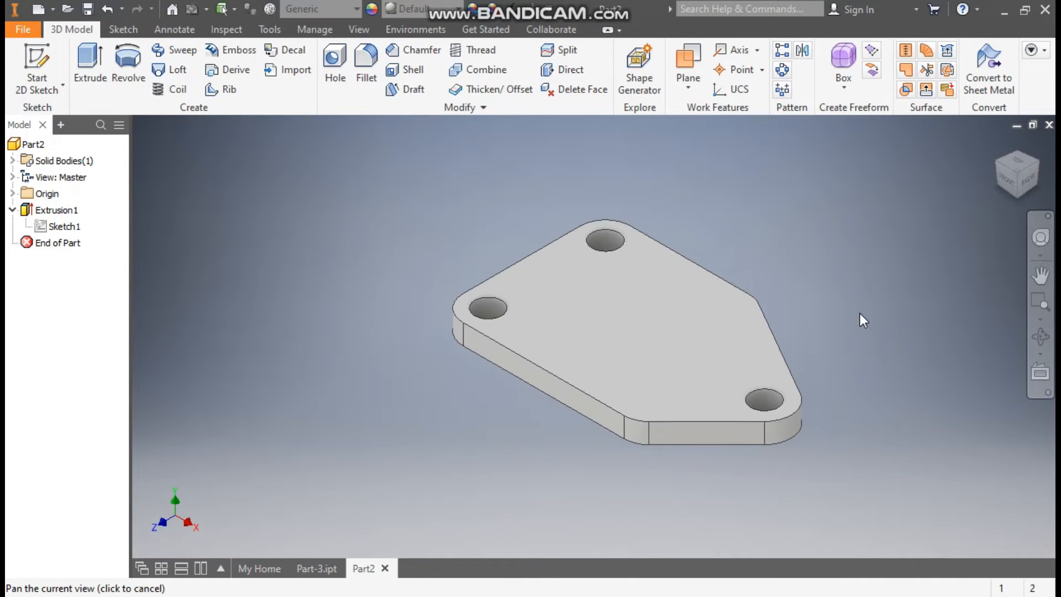
{"action": "key", "text": "Escape"}
{"action": "left_click", "coordinate": [654, 325]}
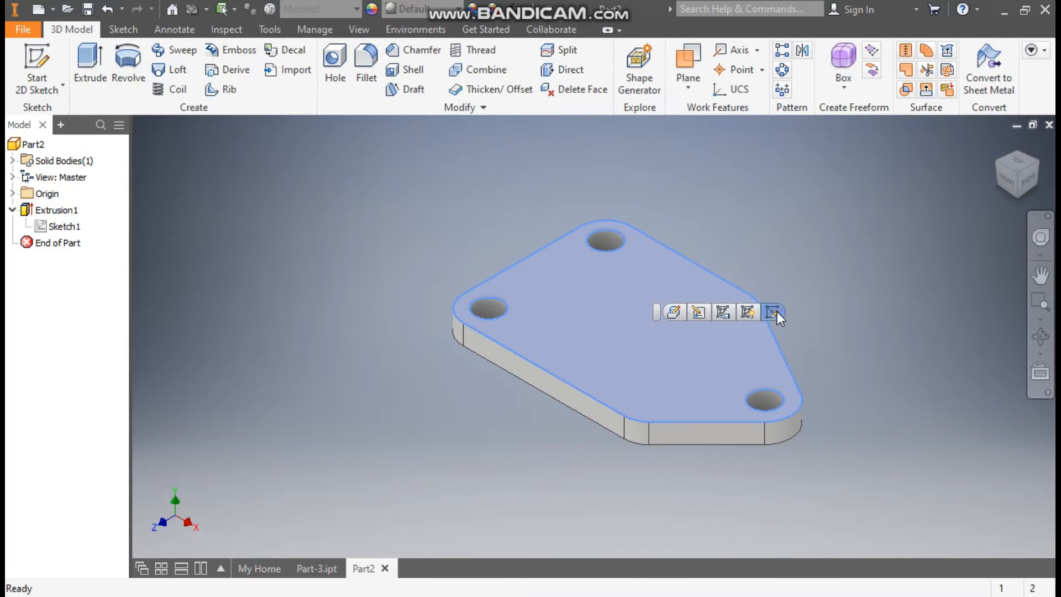
{"action": "left_click", "coordinate": [774, 312]}
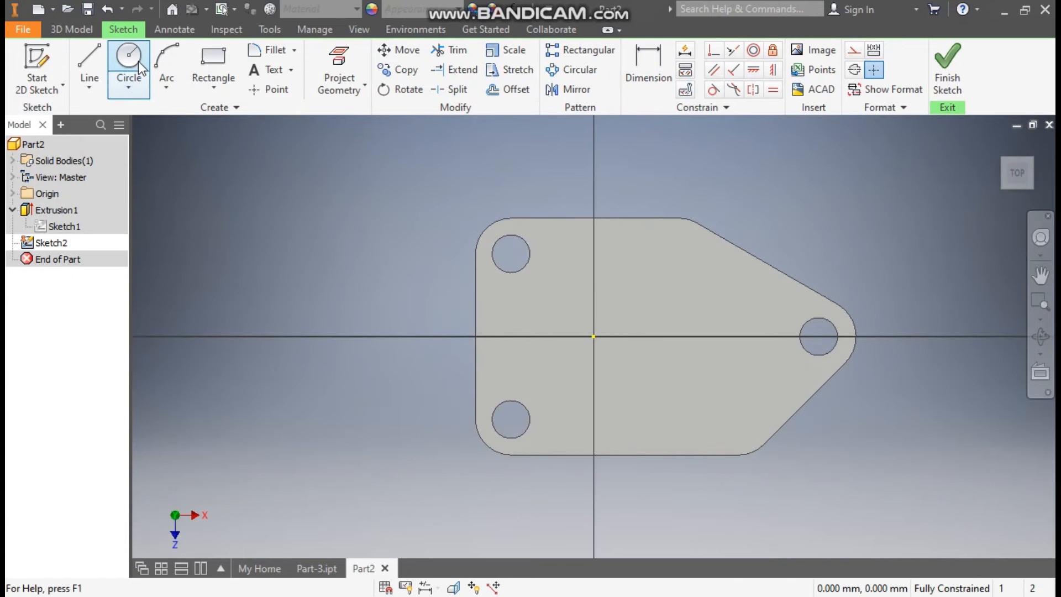
{"action": "left_click", "coordinate": [138, 66]}
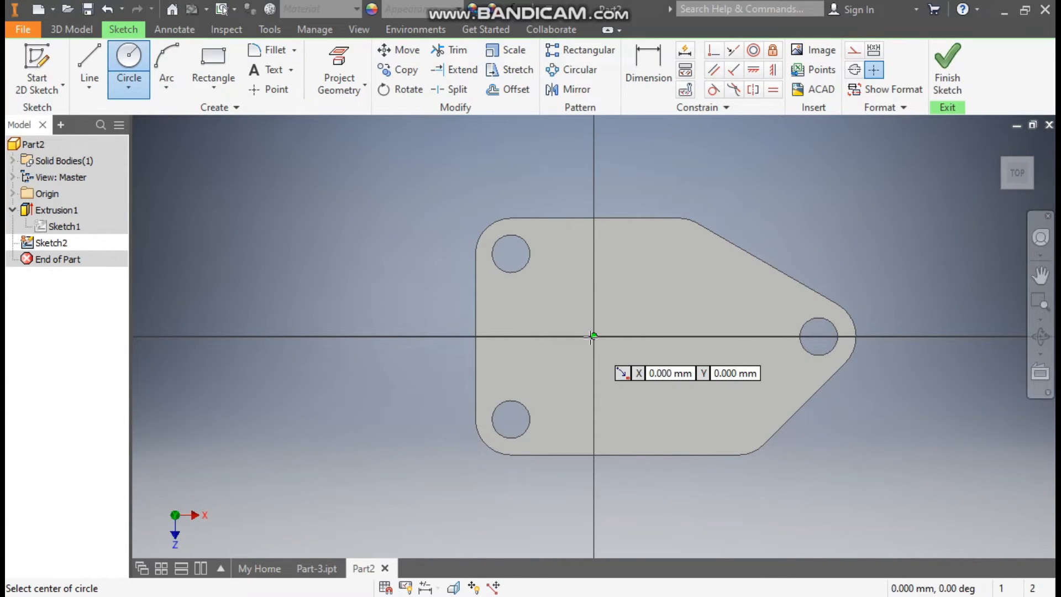
{"action": "left_click", "coordinate": [592, 336]}
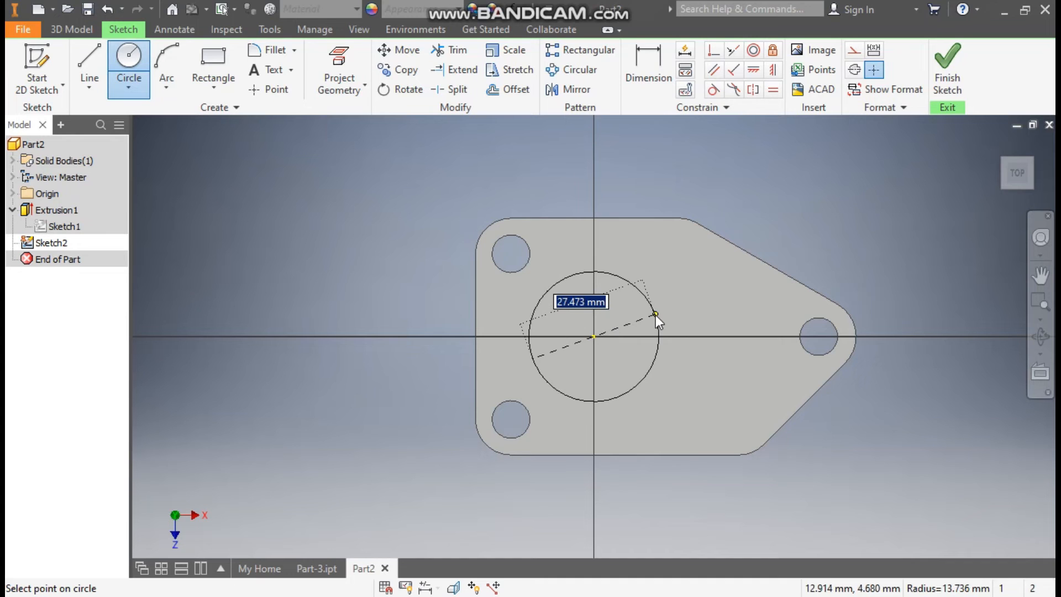
{"action": "type", "text": "30"}
{"action": "key", "text": "Return"}
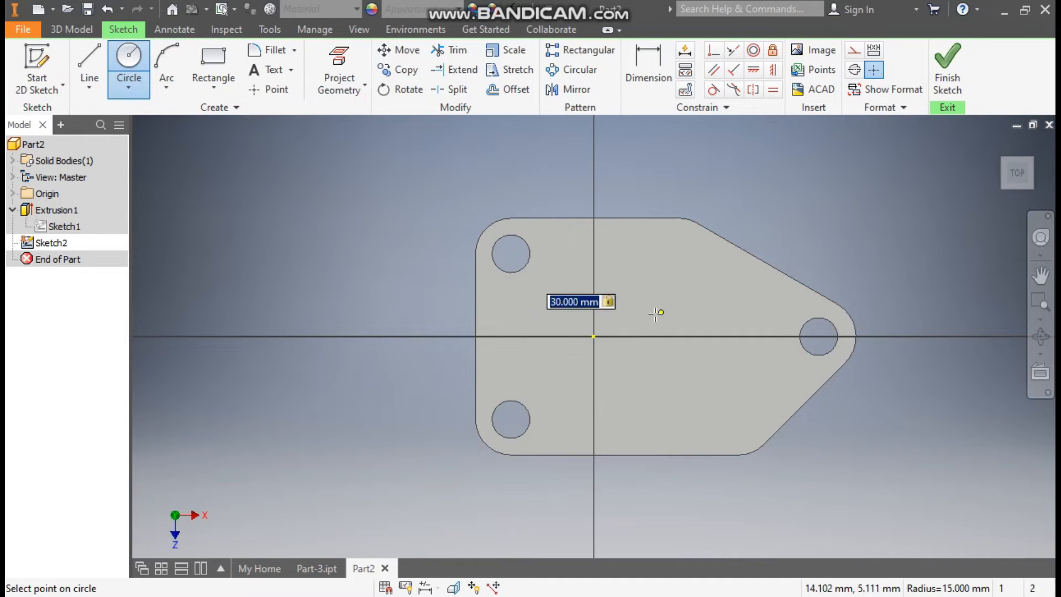
Finish the sketch and extrude the 30 mm circle 40 mm upward as a boss joined to the plate.
{"action": "left_click", "coordinate": [947, 69]}
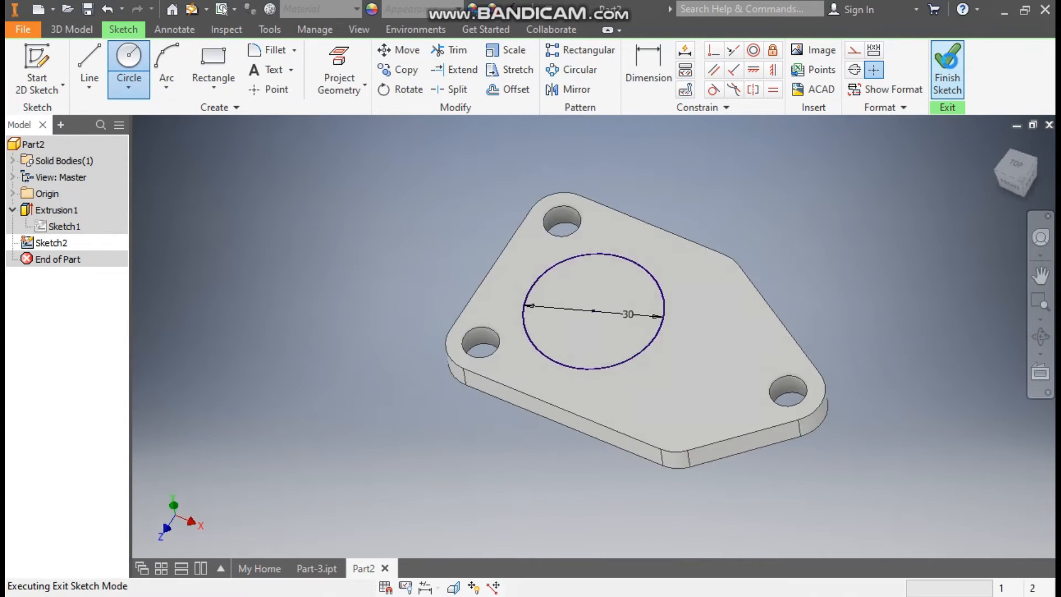
{"action": "left_click", "coordinate": [83, 66]}
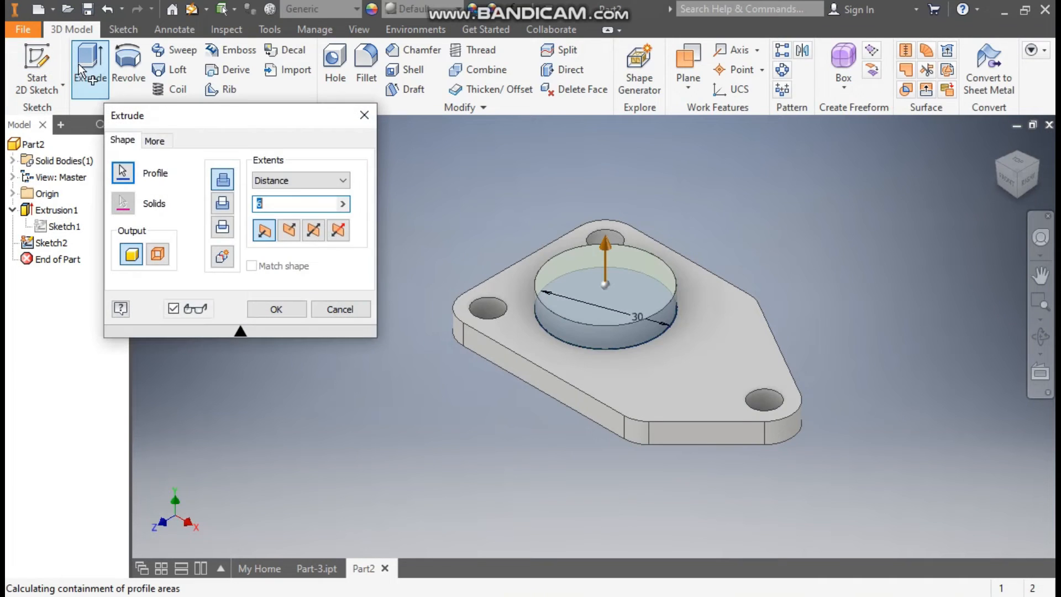
{"action": "type", "text": "40"}
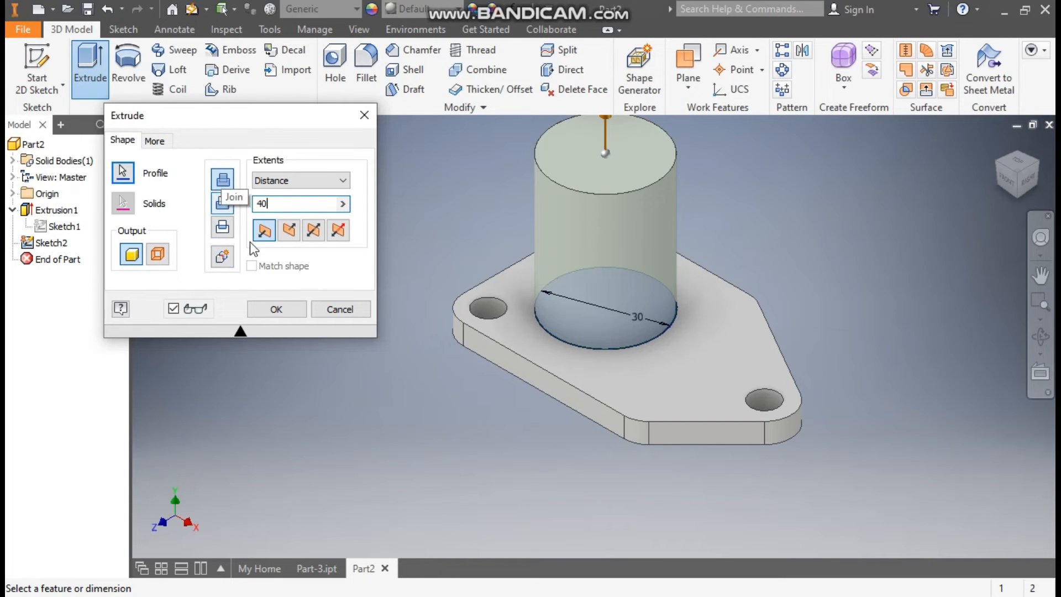
{"action": "left_click", "coordinate": [274, 309]}
{"action": "middle_click_drag", "start_coordinate": [365, 303], "coordinate": [390, 374]}
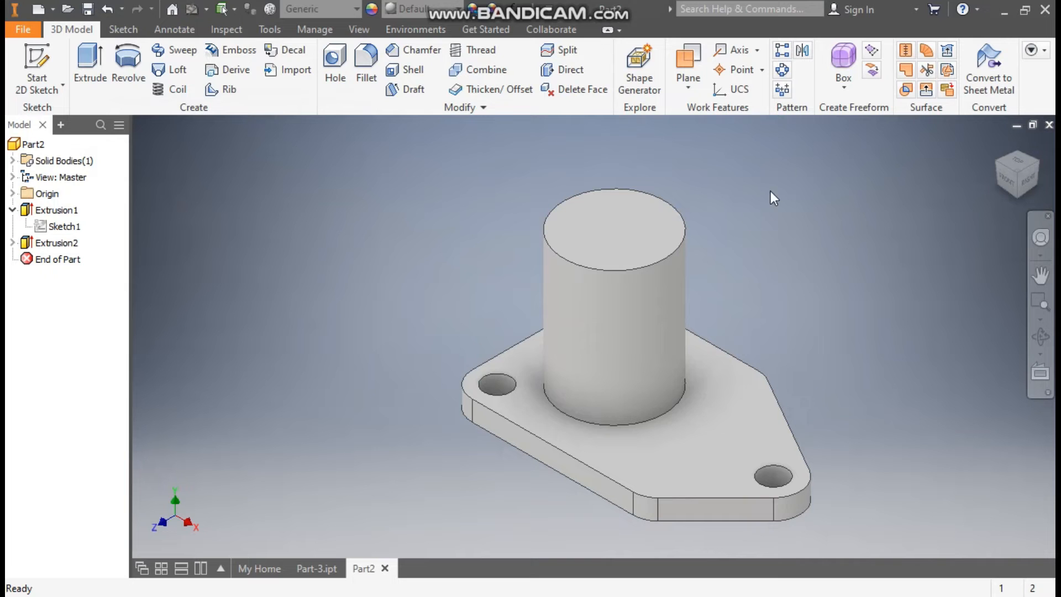
Check the finished reference model Part-3.ipt and start a sketch on the YZ origin plane of Part2.
{"action": "left_click", "coordinate": [318, 568]}
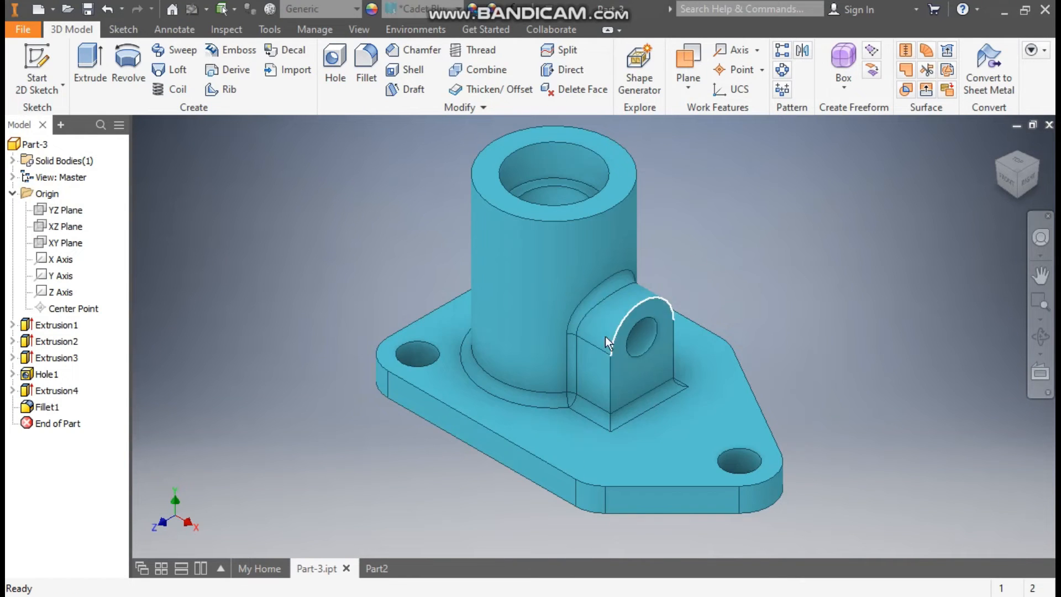
{"action": "left_click", "coordinate": [374, 570]}
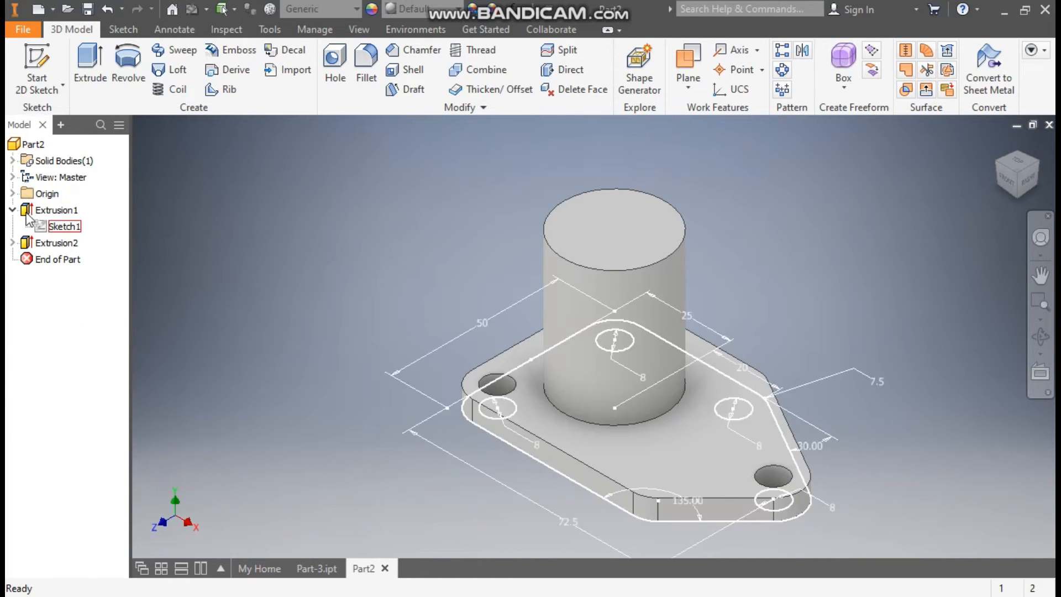
{"action": "left_click", "coordinate": [12, 194]}
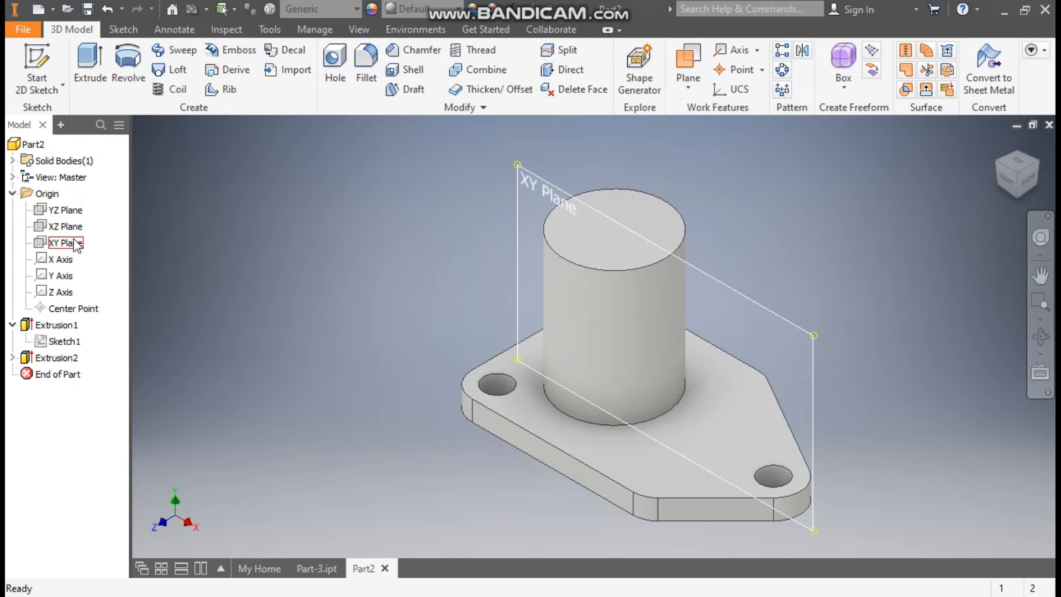
{"action": "left_click", "coordinate": [66, 211]}
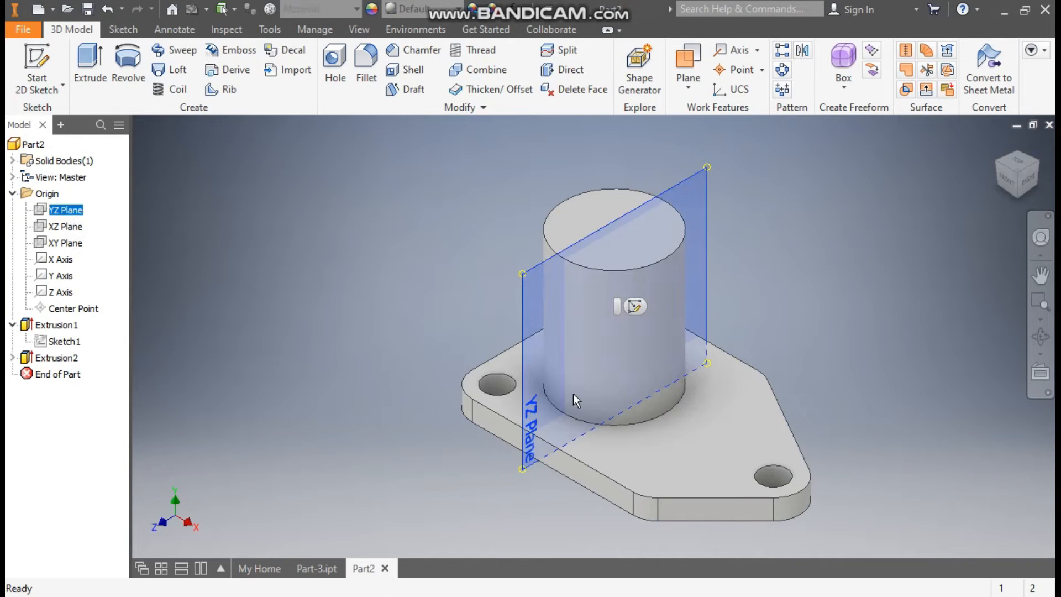
{"action": "left_click", "coordinate": [635, 306]}
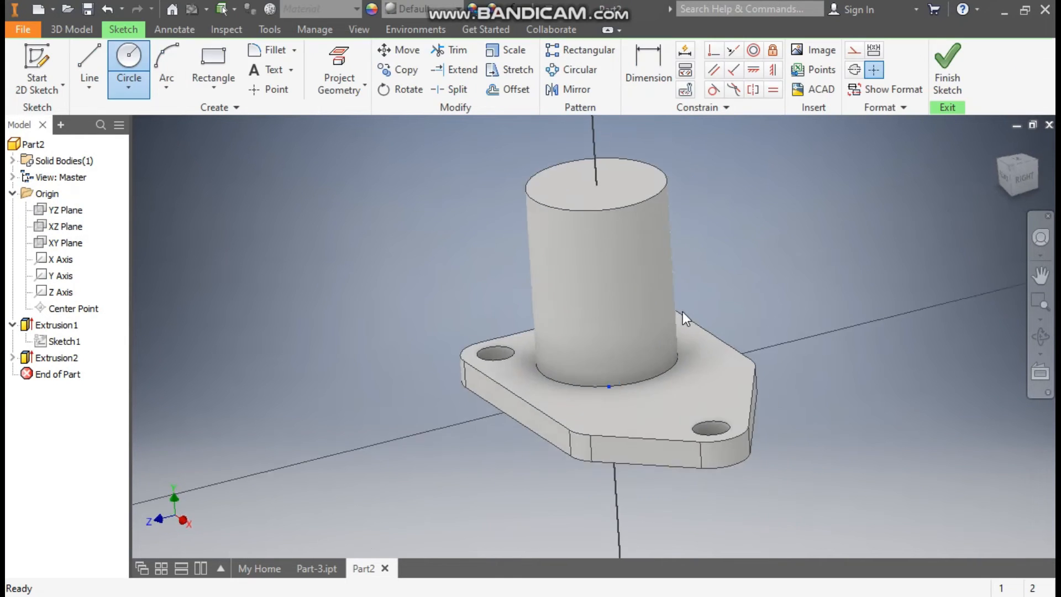
Change the model's visual style to Wireframe and return to the sketch tools.
{"action": "left_click", "coordinate": [359, 29]}
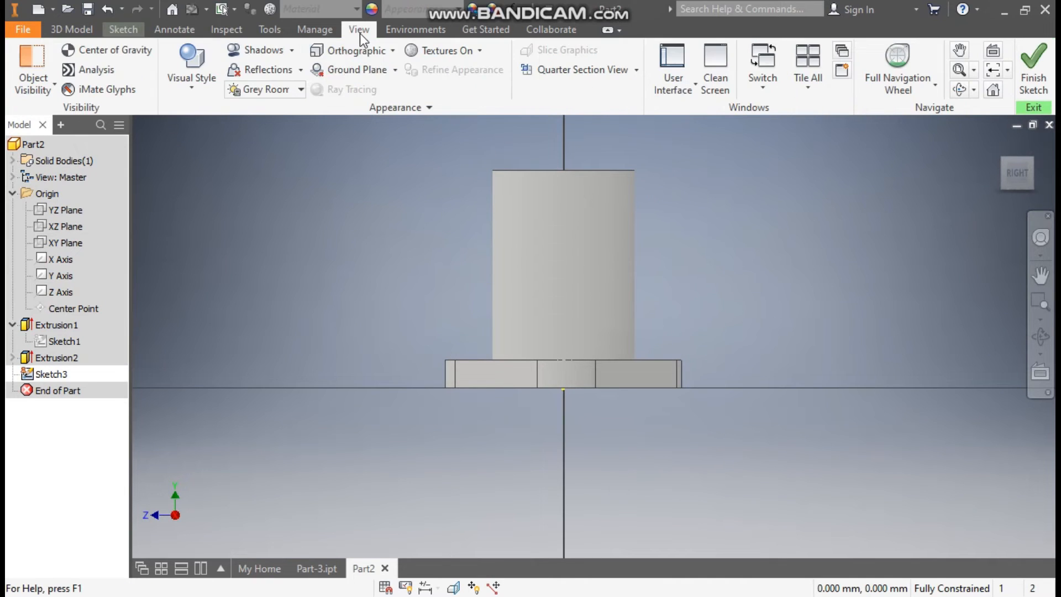
{"action": "left_click", "coordinate": [189, 84]}
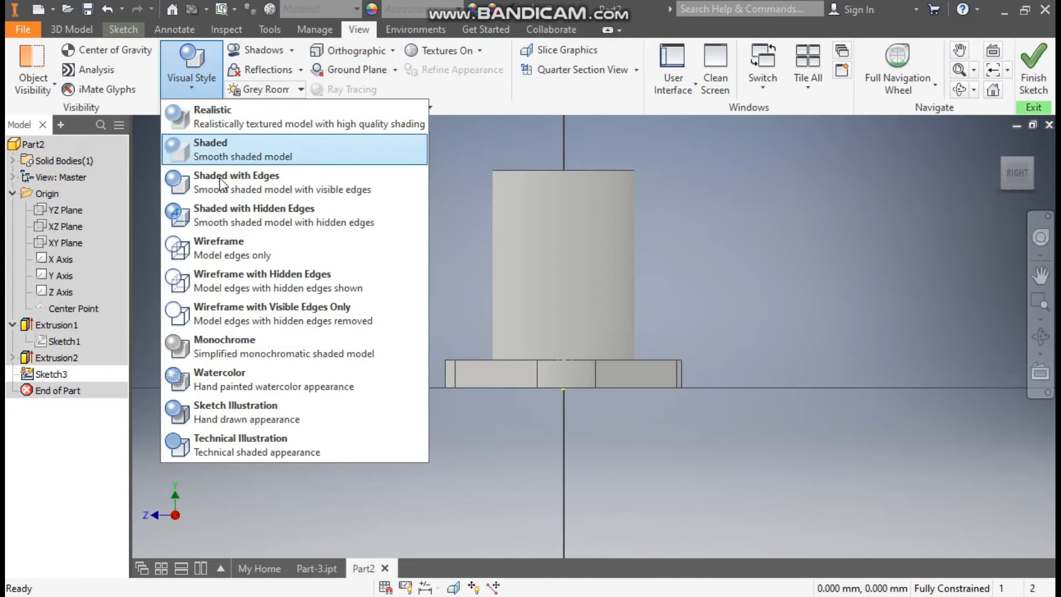
{"action": "left_click", "coordinate": [221, 248]}
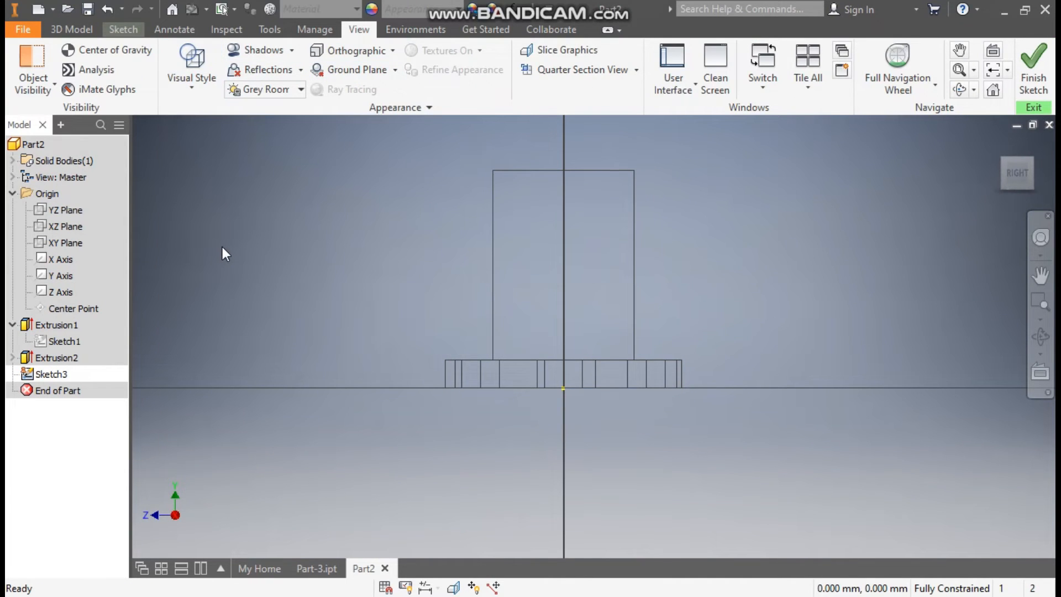
{"action": "left_click", "coordinate": [116, 28]}
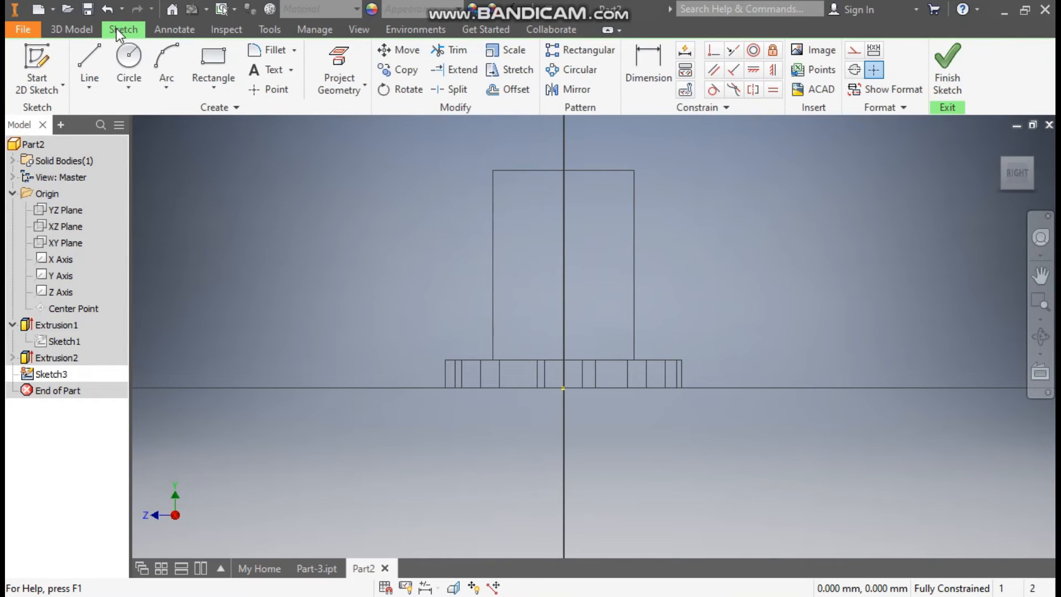
Draw a two-point rectangle about 18 mm wide from the plate's top edge, reaching about 30.5 mm above the plate's underside.
{"action": "left_click", "coordinate": [216, 77]}
{"action": "left_click", "coordinate": [224, 111]}
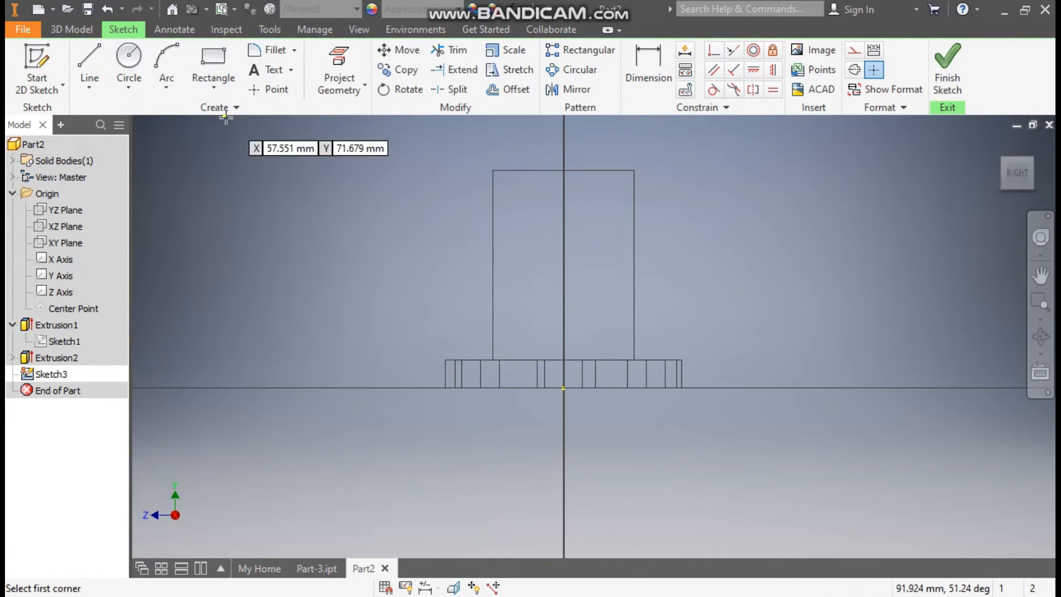
{"action": "left_click", "coordinate": [520, 360]}
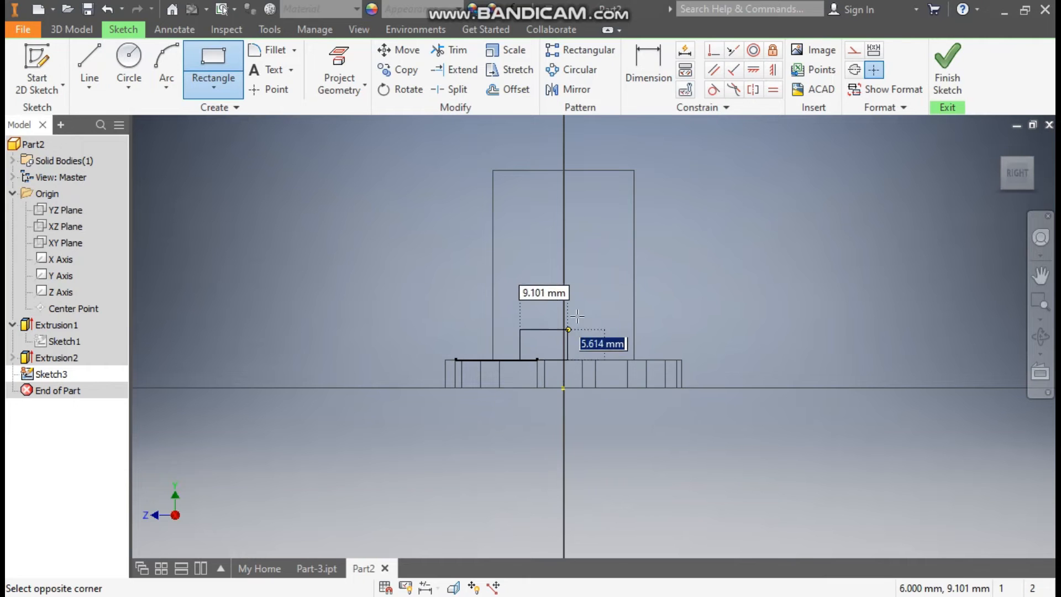
{"action": "left_click", "coordinate": [605, 243]}
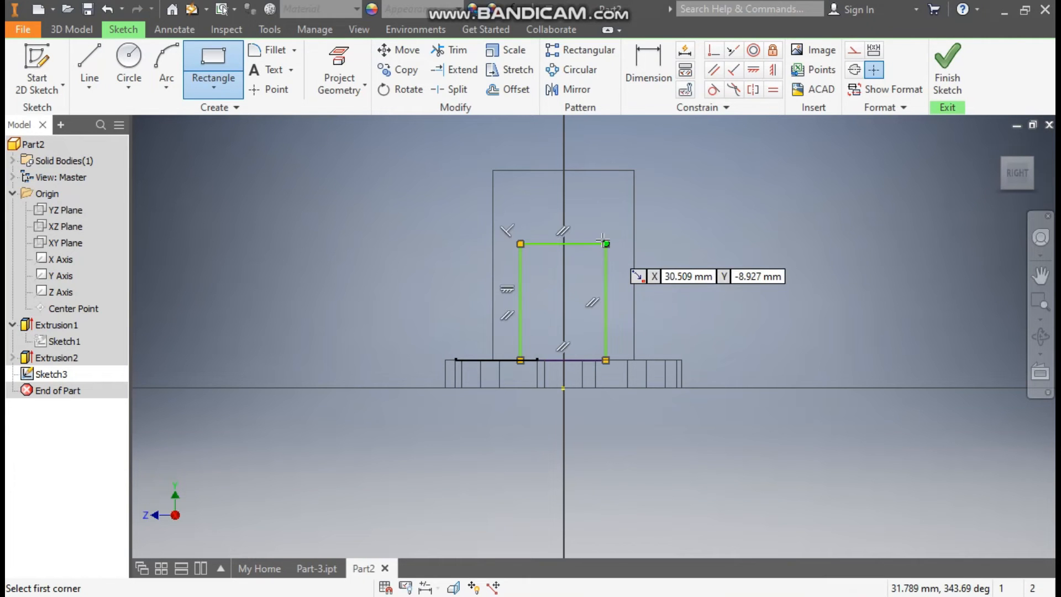
Align the midpoint of the rectangle's top edge with the sketch origin using a horizontal constraint.
{"action": "left_click", "coordinate": [772, 70]}
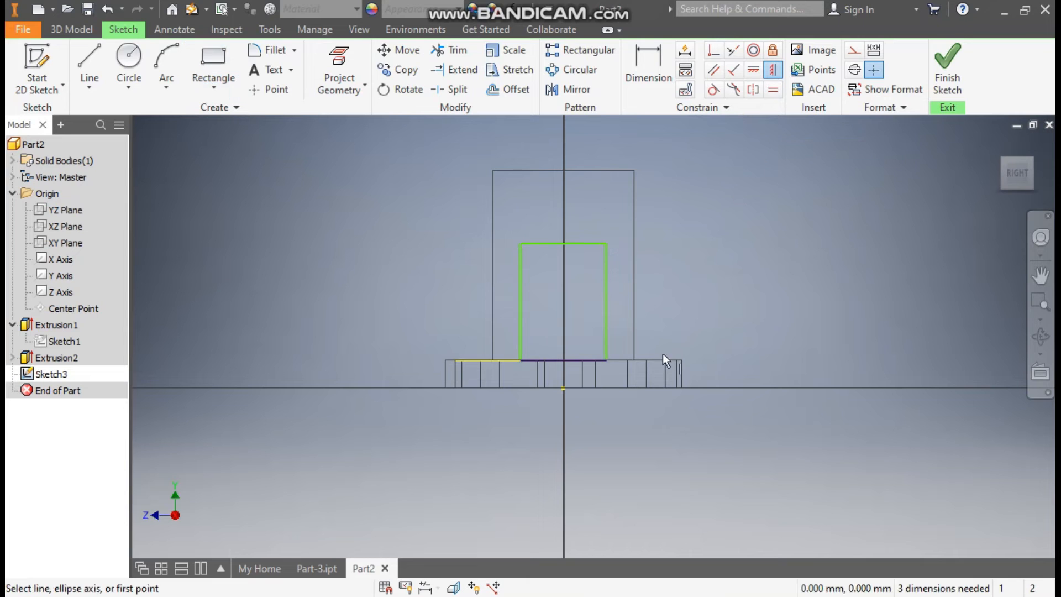
{"action": "left_click", "coordinate": [562, 391]}
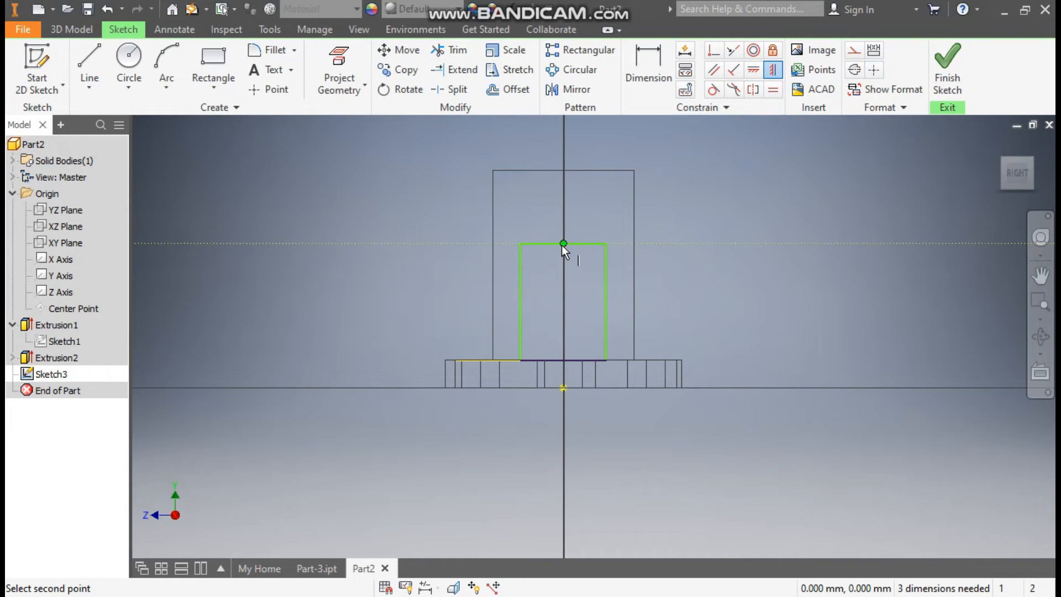
{"action": "left_click", "coordinate": [753, 70]}
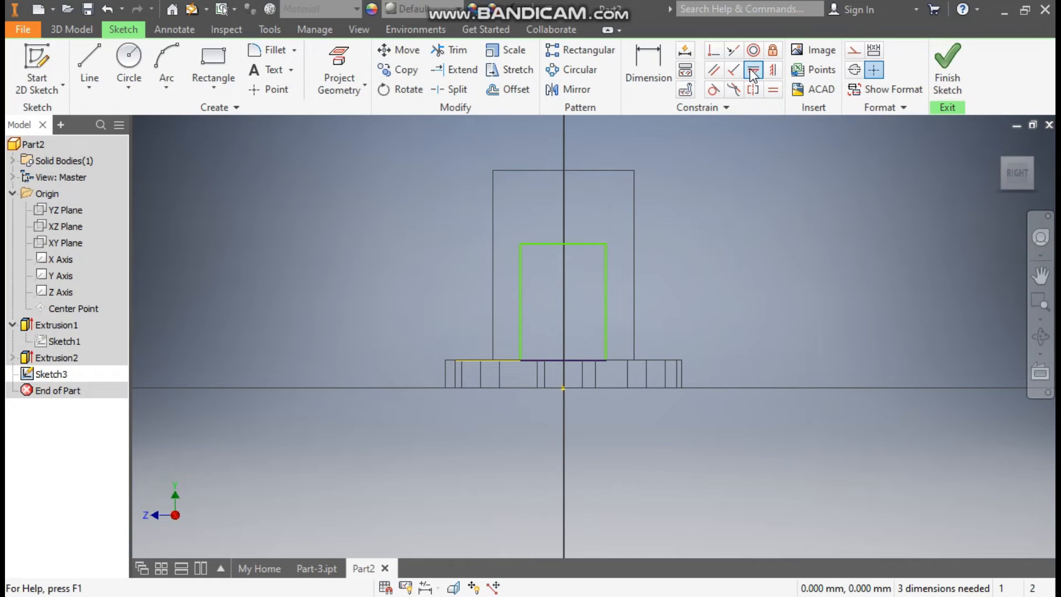
{"action": "left_click", "coordinate": [563, 244]}
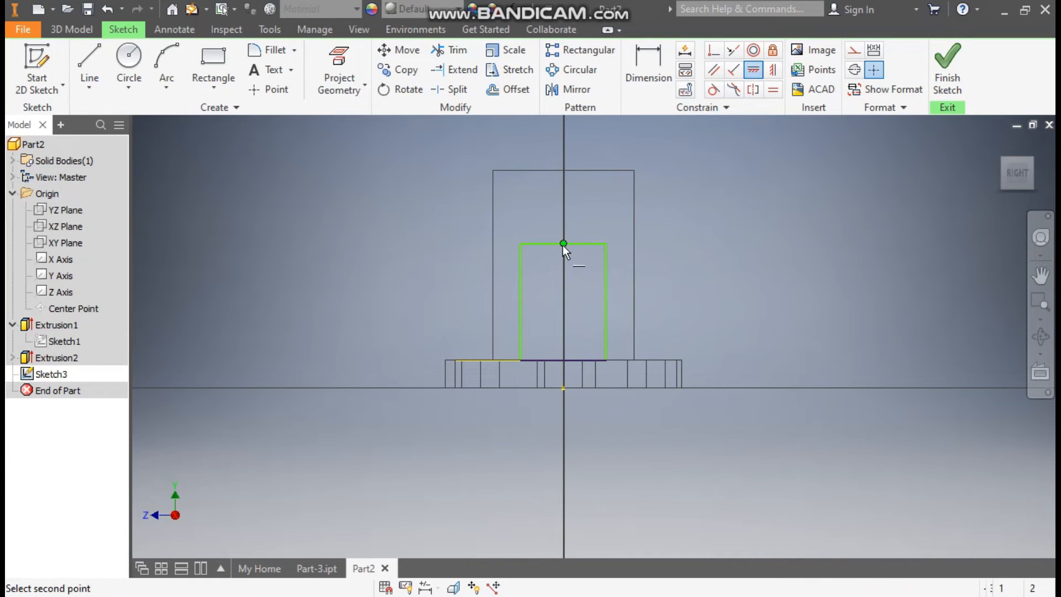
{"action": "left_click", "coordinate": [560, 390]}
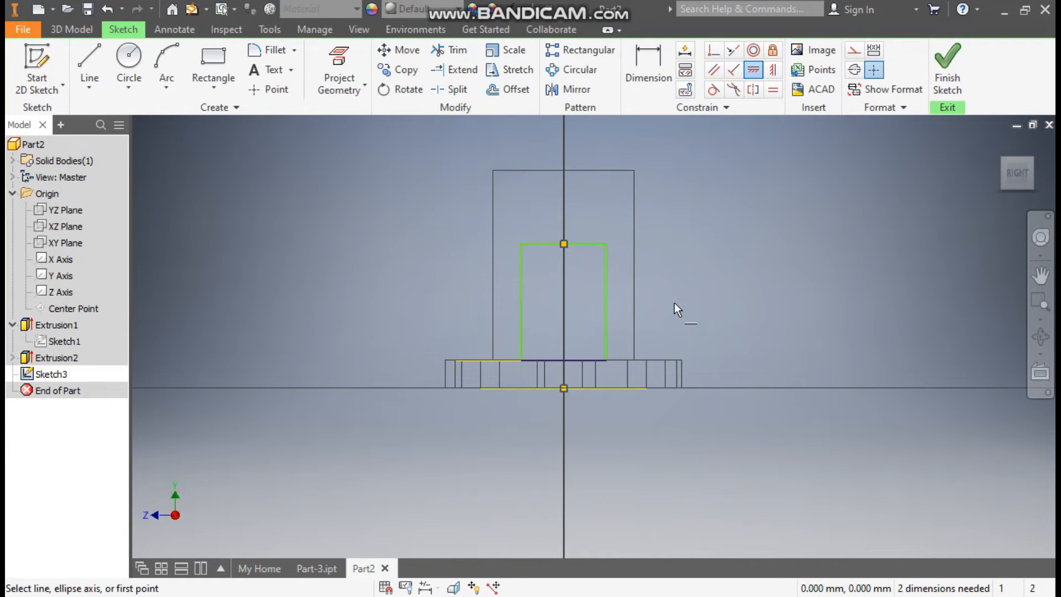
Dimension the rectangle's top edge and set its width to 16 mm.
{"action": "left_click", "coordinate": [726, 107]}
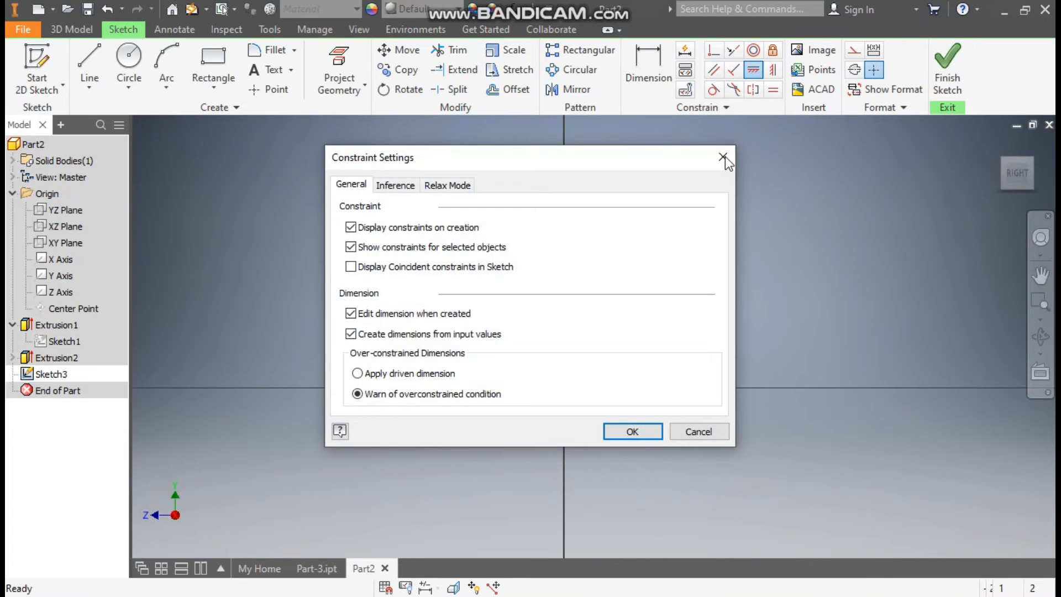
{"action": "left_click", "coordinate": [724, 158]}
{"action": "left_click", "coordinate": [648, 65]}
{"action": "left_click", "coordinate": [586, 248]}
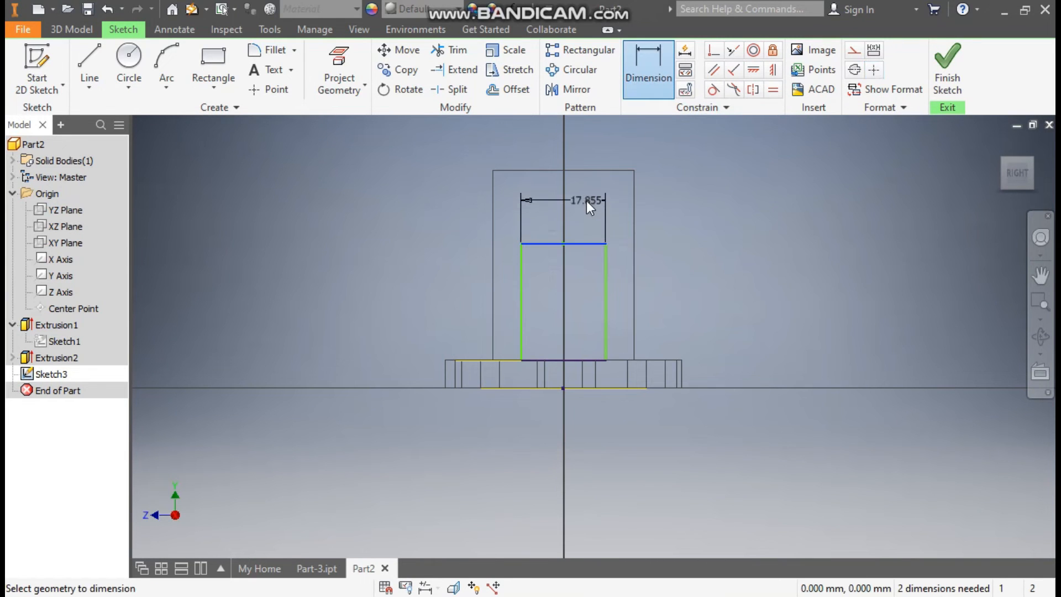
{"action": "left_click", "coordinate": [585, 200]}
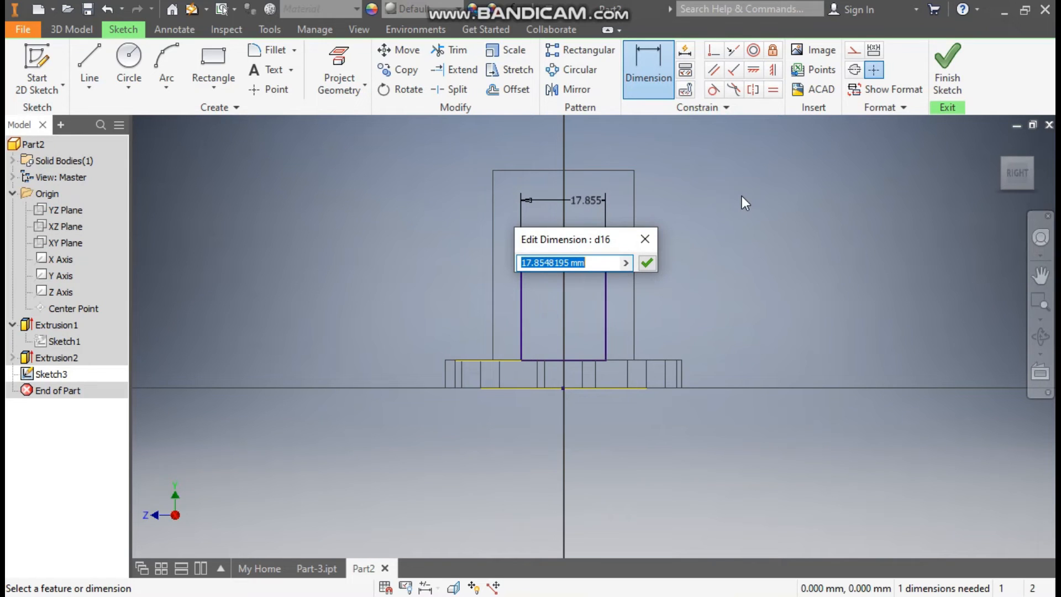
{"action": "type", "text": "16"}
{"action": "key", "text": "Return"}
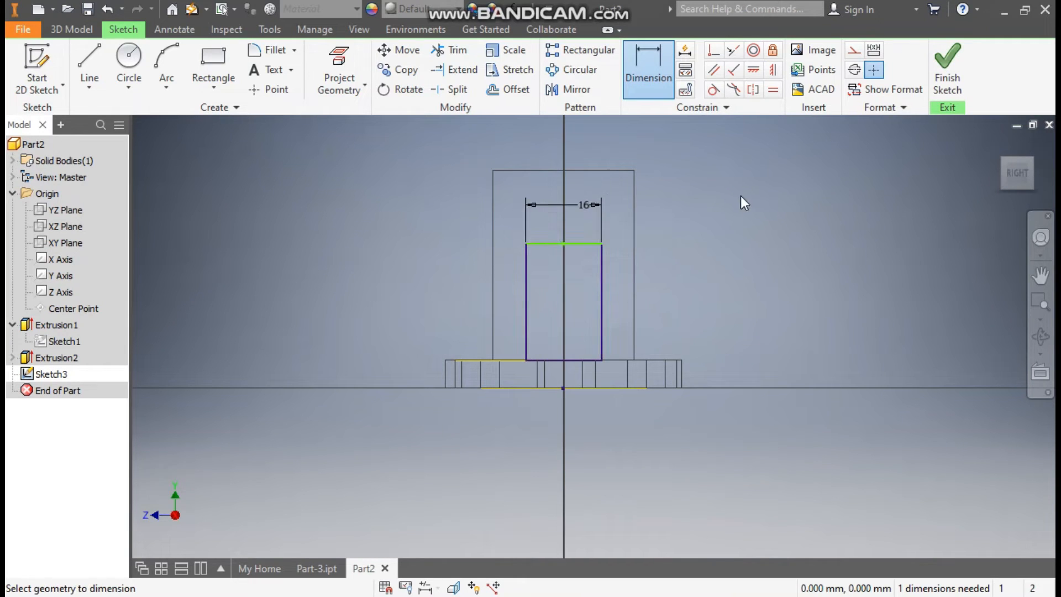
Dimension the distance from the plate's bottom edge to the rectangle's top edge as 21 mm.
{"action": "left_click", "coordinate": [584, 244]}
{"action": "left_click", "coordinate": [598, 390]}
{"action": "left_click", "coordinate": [376, 350]}
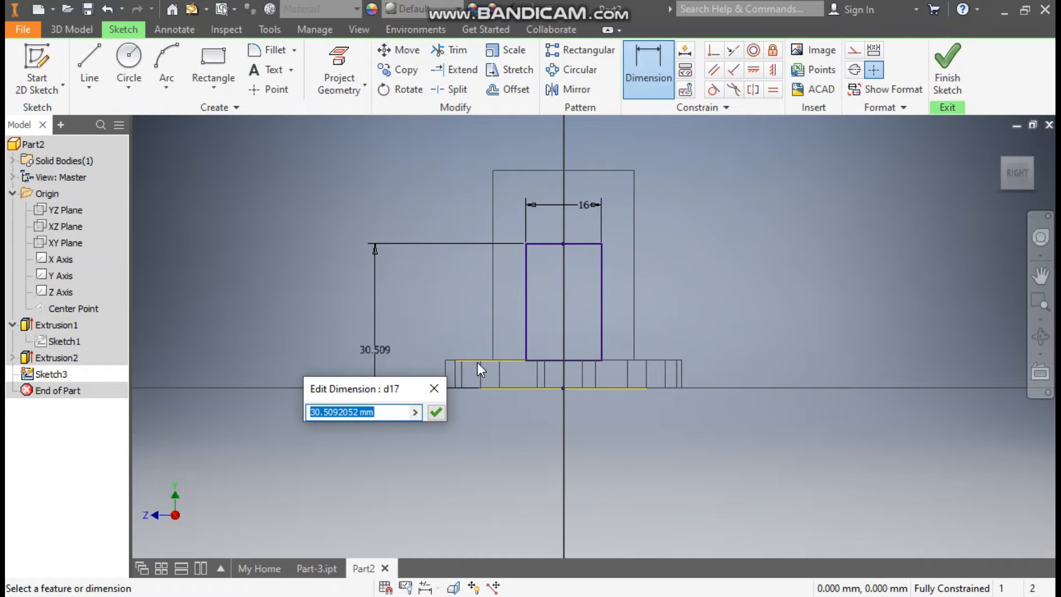
{"action": "type", "text": "21"}
{"action": "key", "text": "Return"}
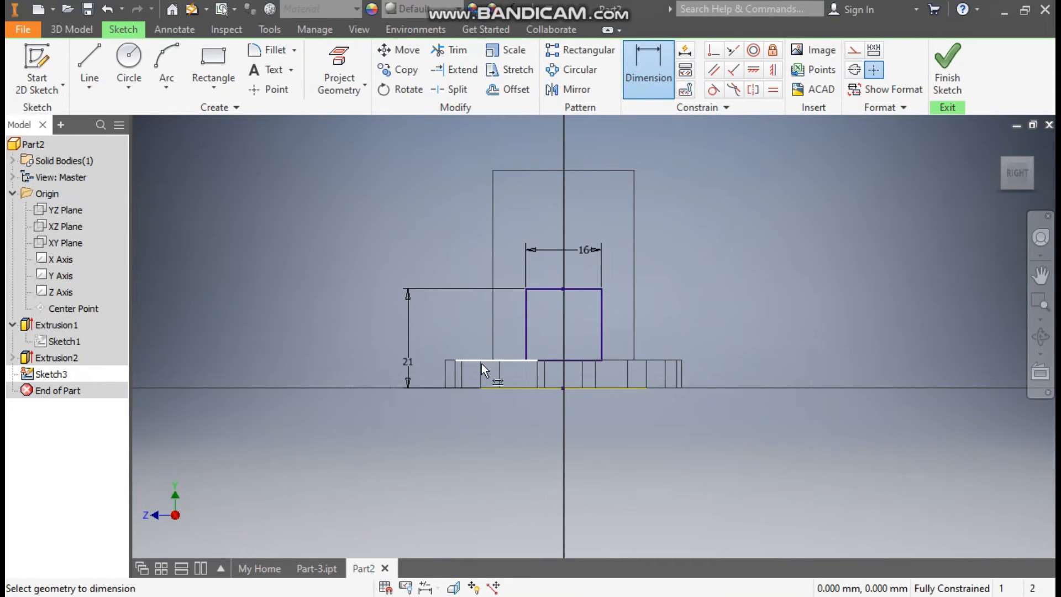
Draw a three-point arc between the rectangle's top corners, tangent to both vertical sides, and finish the sketch.
{"action": "left_click", "coordinate": [165, 87]}
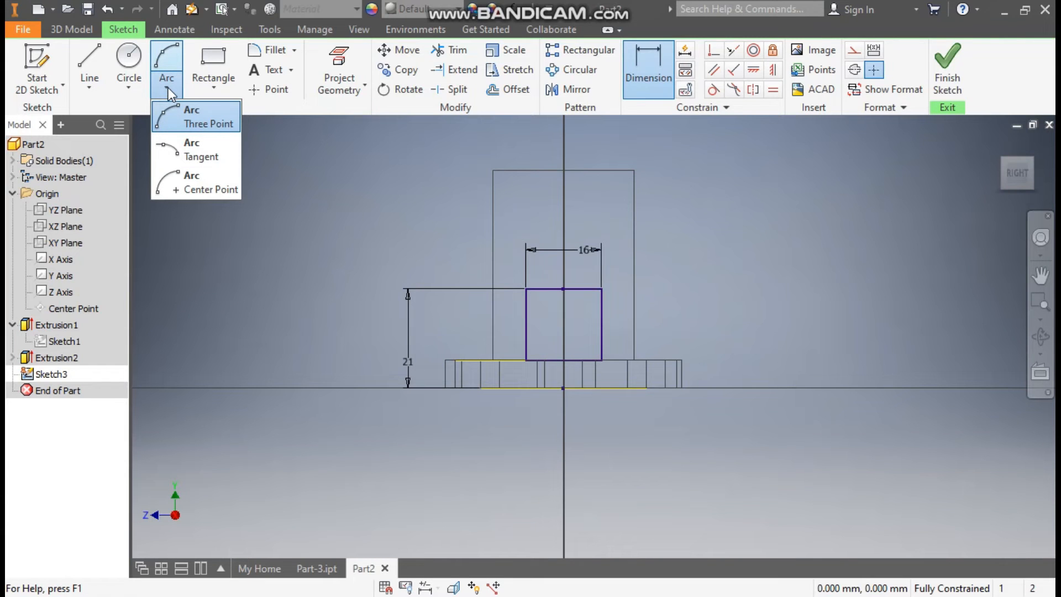
{"action": "left_click", "coordinate": [188, 116]}
{"action": "scroll", "coordinate": [592, 332], "scroll_direction": "up", "scroll_amount": 3}
{"action": "left_click", "coordinate": [480, 275]}
{"action": "left_click", "coordinate": [624, 275]}
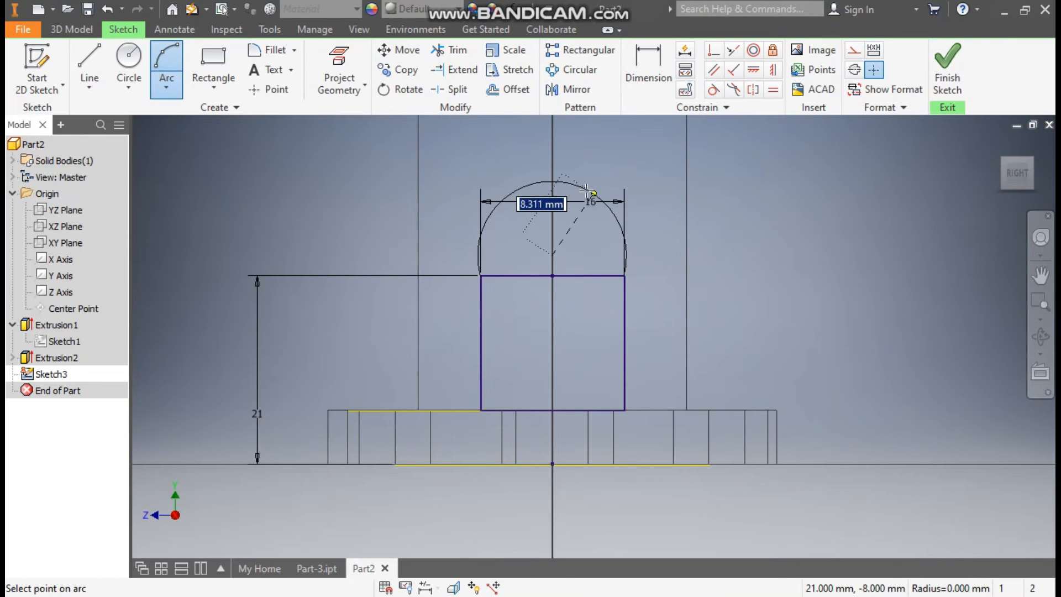
{"action": "left_click", "coordinate": [599, 221]}
{"action": "middle_click_drag", "start_coordinate": [673, 181], "coordinate": [686, 226]}
{"action": "scroll", "coordinate": [686, 205], "scroll_direction": "down", "scroll_amount": 2}
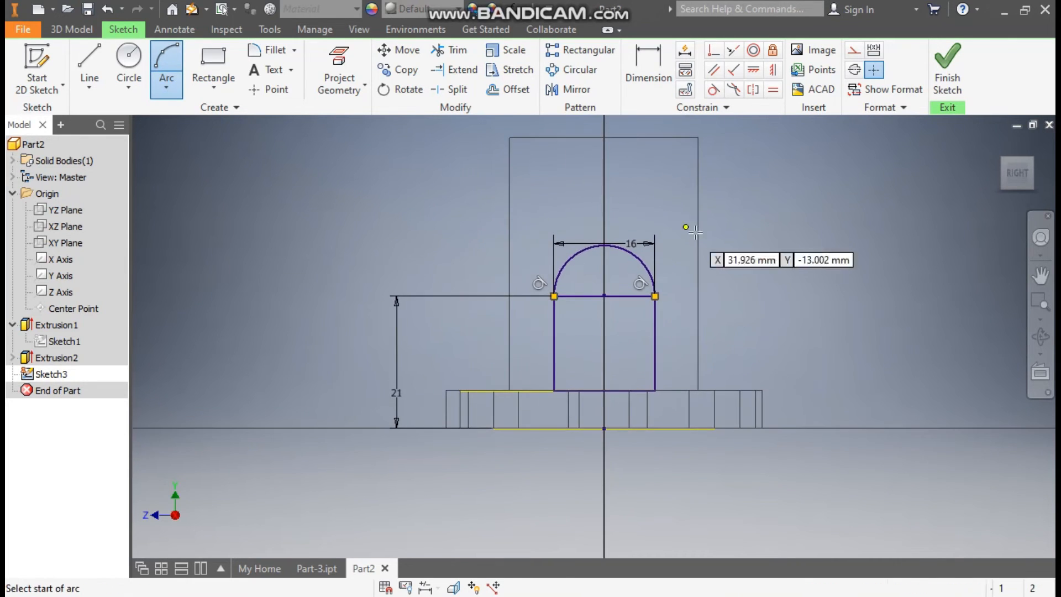
{"action": "left_click", "coordinate": [938, 72]}
Extrude both the rectangle and the arc region of the lug sketch 22.5 mm, joined to the body.
{"action": "left_click", "coordinate": [83, 70]}
{"action": "left_click", "coordinate": [628, 307]}
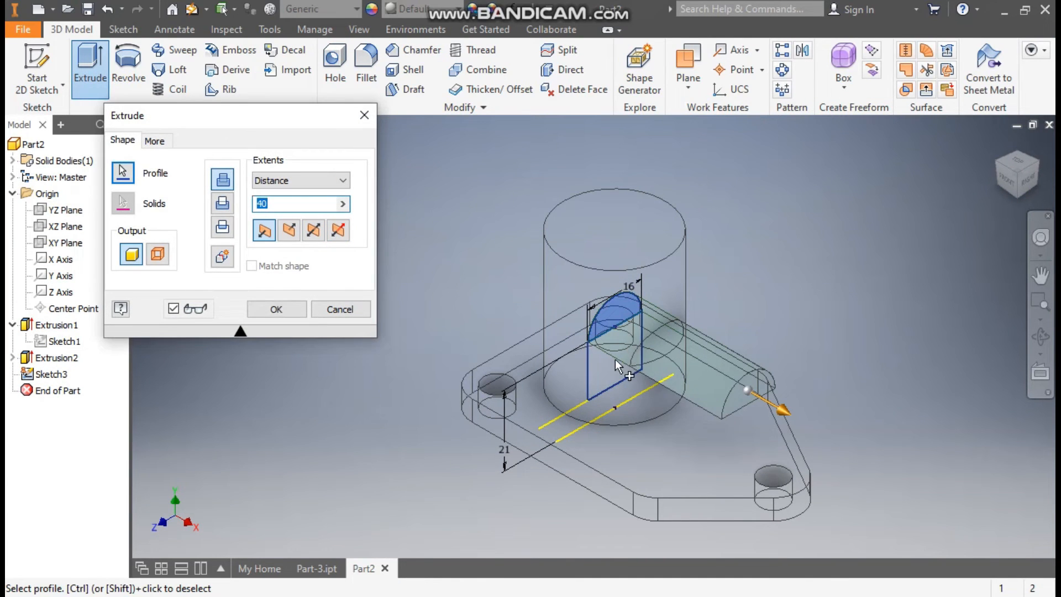
{"action": "left_click", "coordinate": [616, 361]}
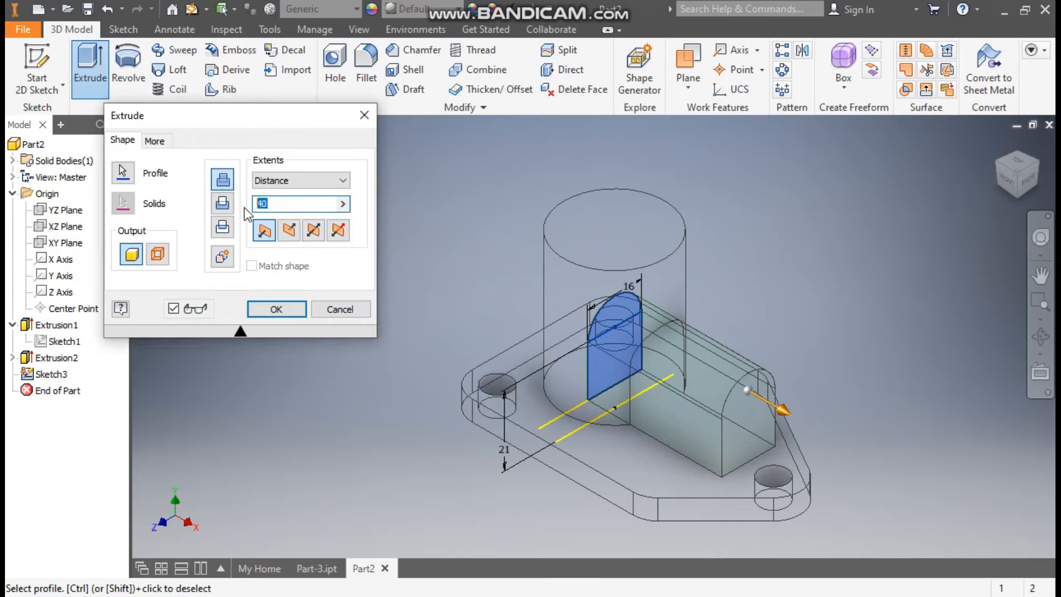
{"action": "type", "text": "22.5"}
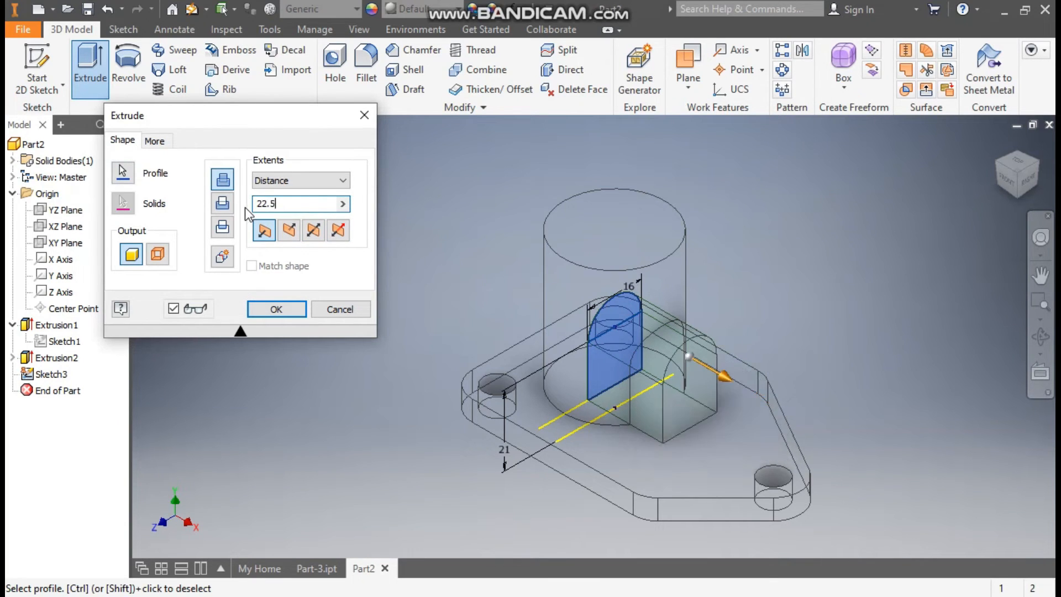
{"action": "left_click", "coordinate": [285, 310]}
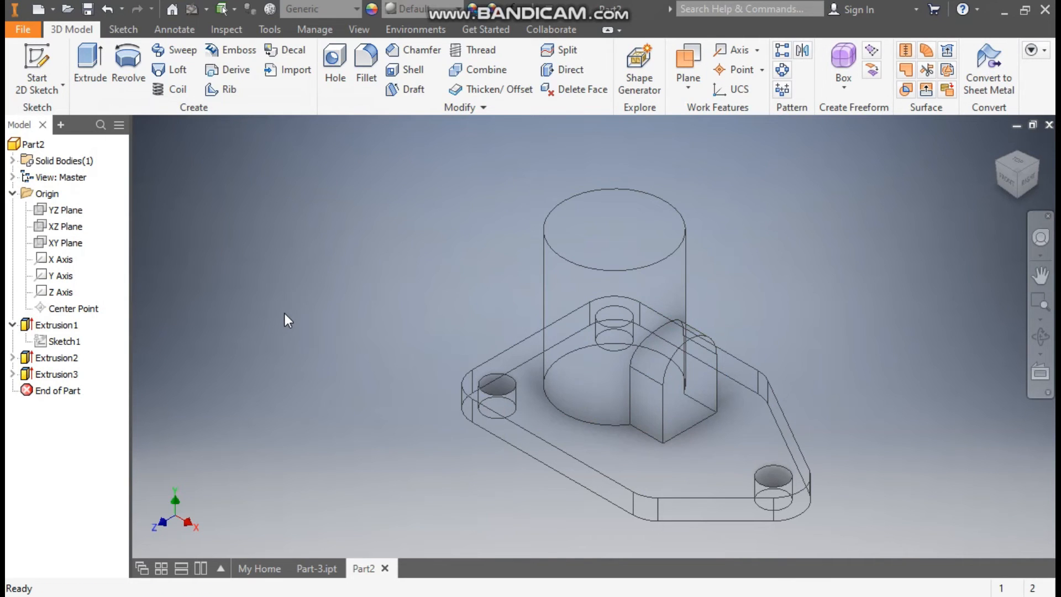
Change the model's visual style to Shaded with Edges.
{"action": "left_click", "coordinate": [358, 29]}
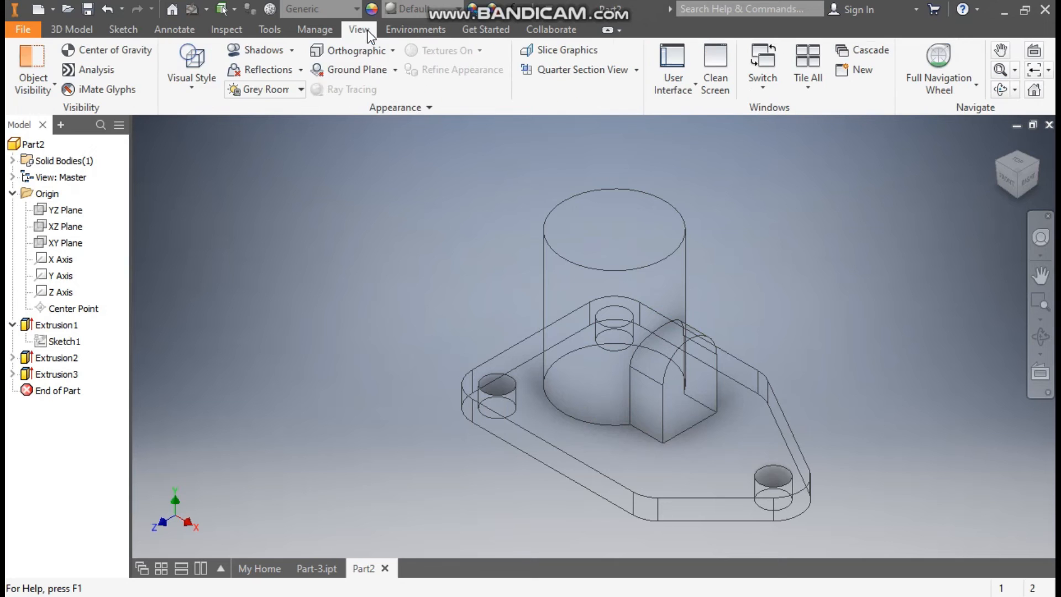
{"action": "left_click", "coordinate": [211, 88]}
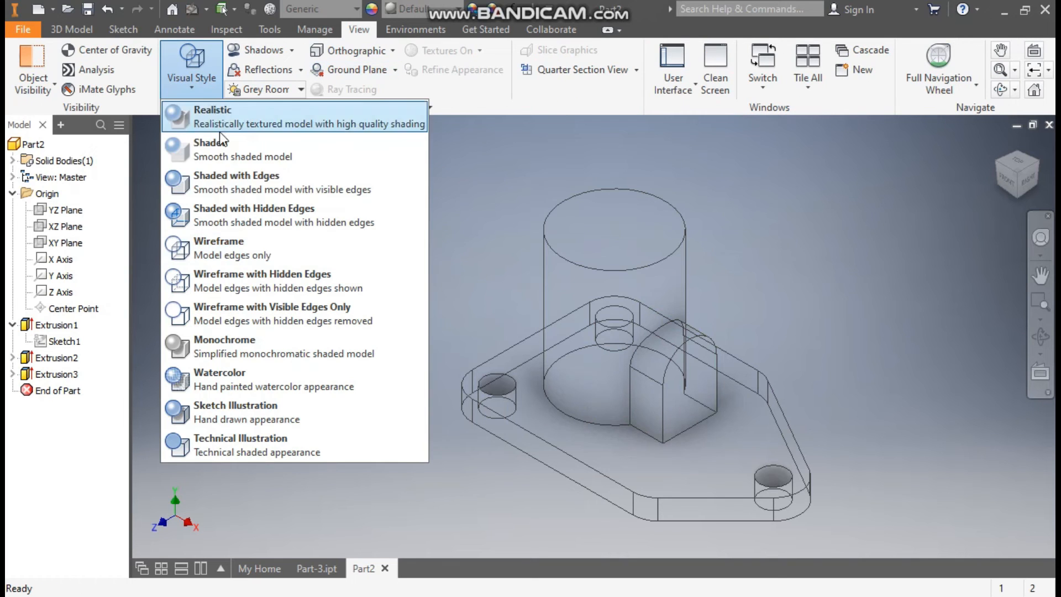
{"action": "left_click", "coordinate": [220, 181]}
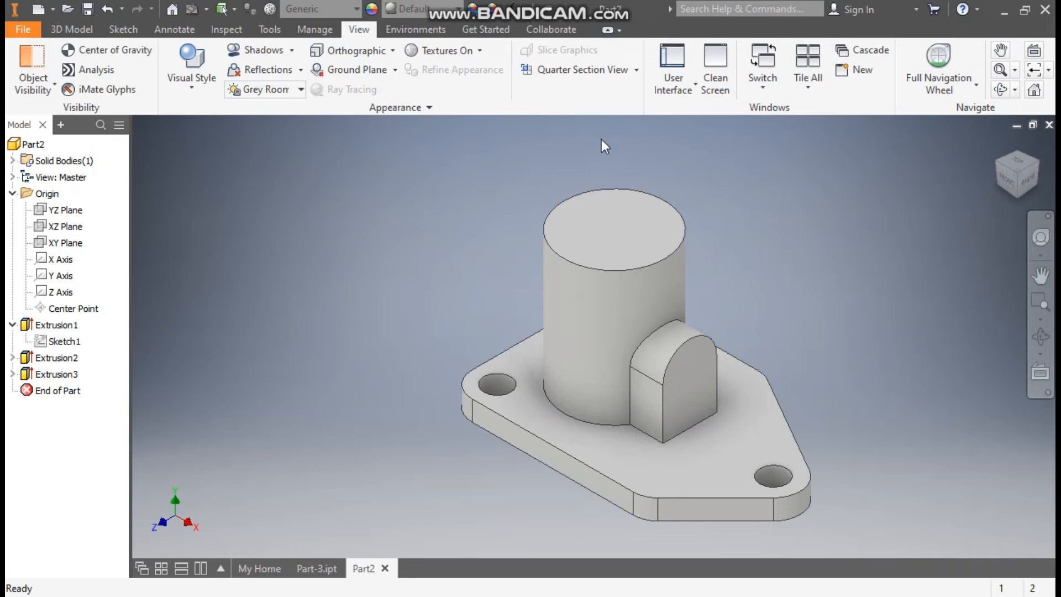
Sketch on the boss's top face, place a point at its center, and finish the sketch.
{"action": "left_click", "coordinate": [616, 225]}
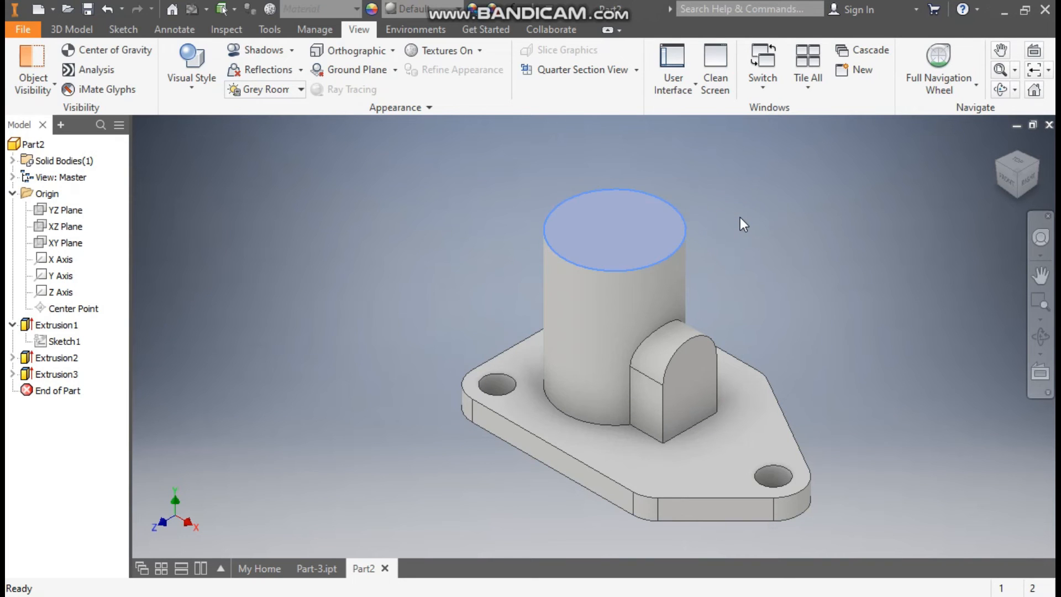
{"action": "key", "text": "s"}
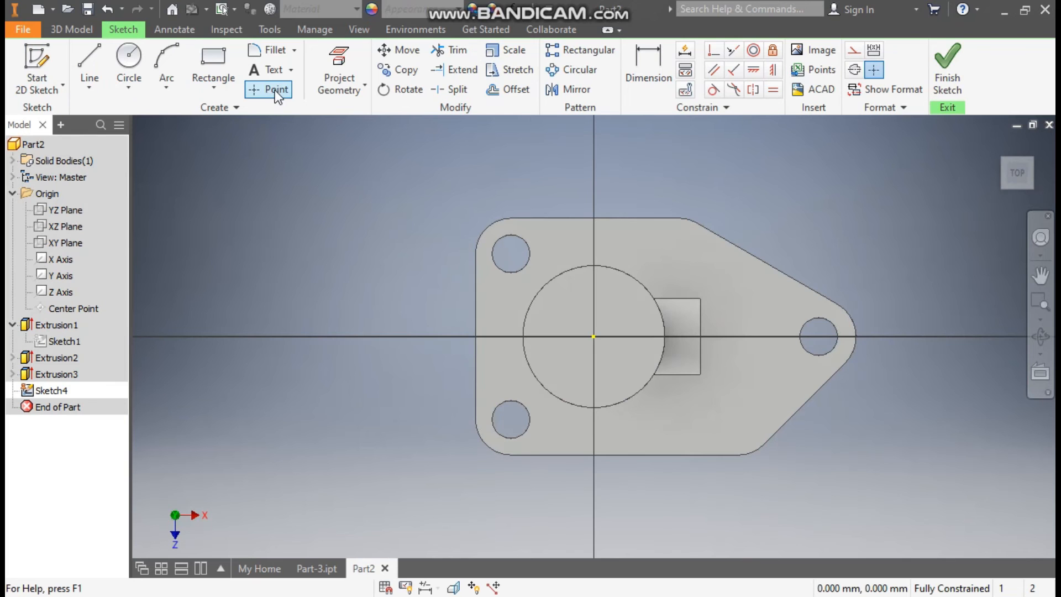
{"action": "left_click", "coordinate": [273, 89]}
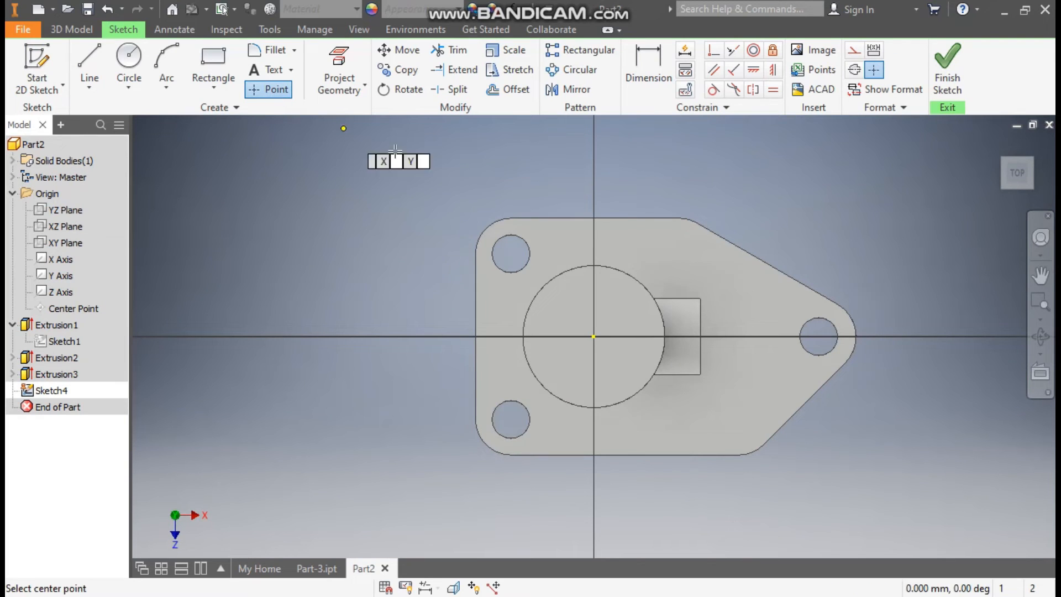
{"action": "left_click", "coordinate": [593, 336]}
{"action": "left_click", "coordinate": [948, 65]}
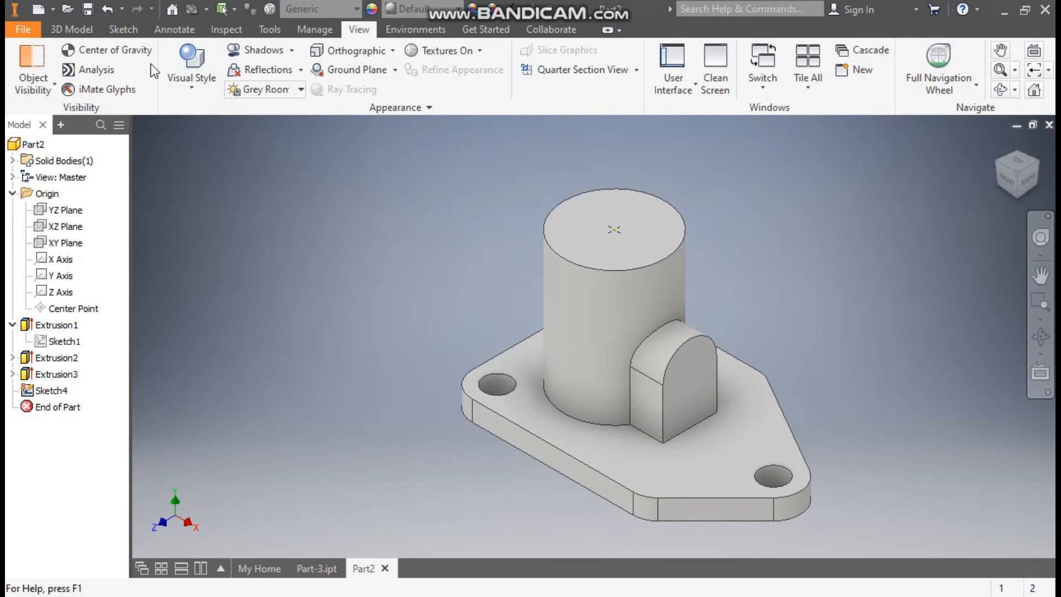
Set up a counterbore hole at the boss's center point with a 20 mm counterbore diameter and 8 mm depth.
{"action": "left_click", "coordinate": [72, 29]}
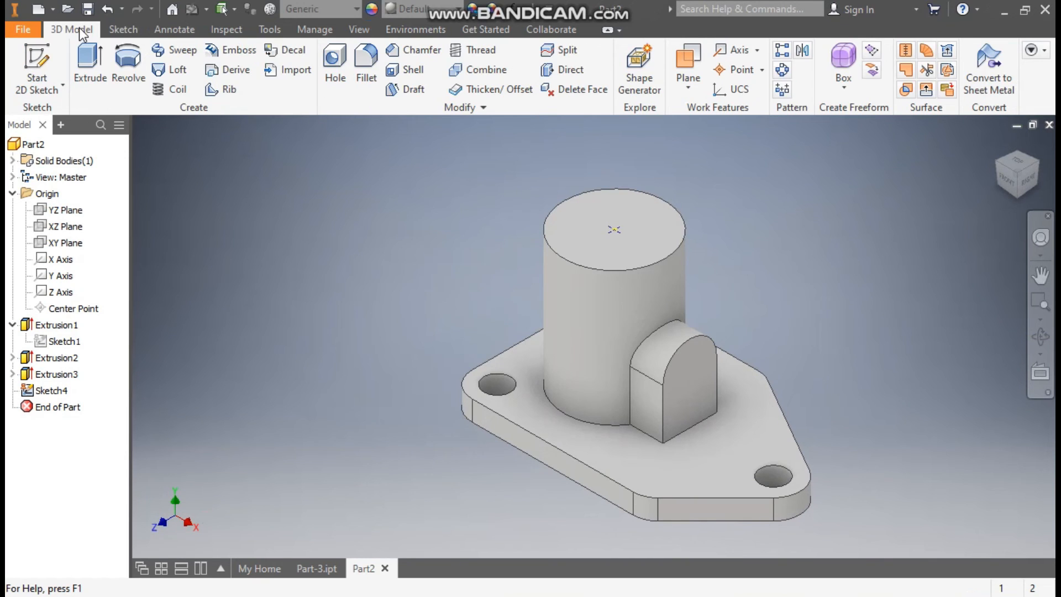
{"action": "left_click", "coordinate": [331, 65]}
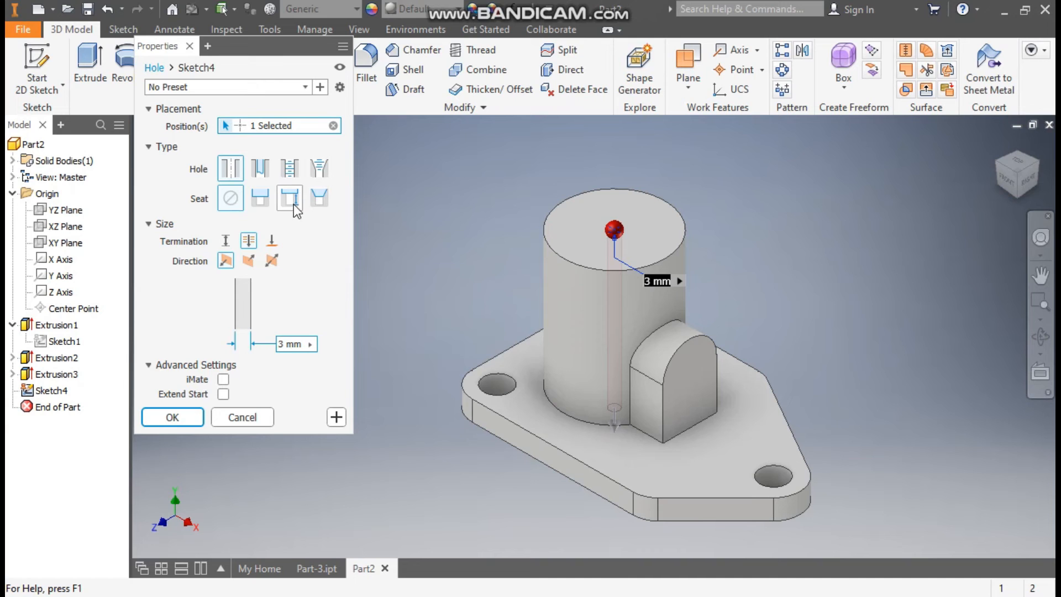
{"action": "left_click", "coordinate": [262, 200]}
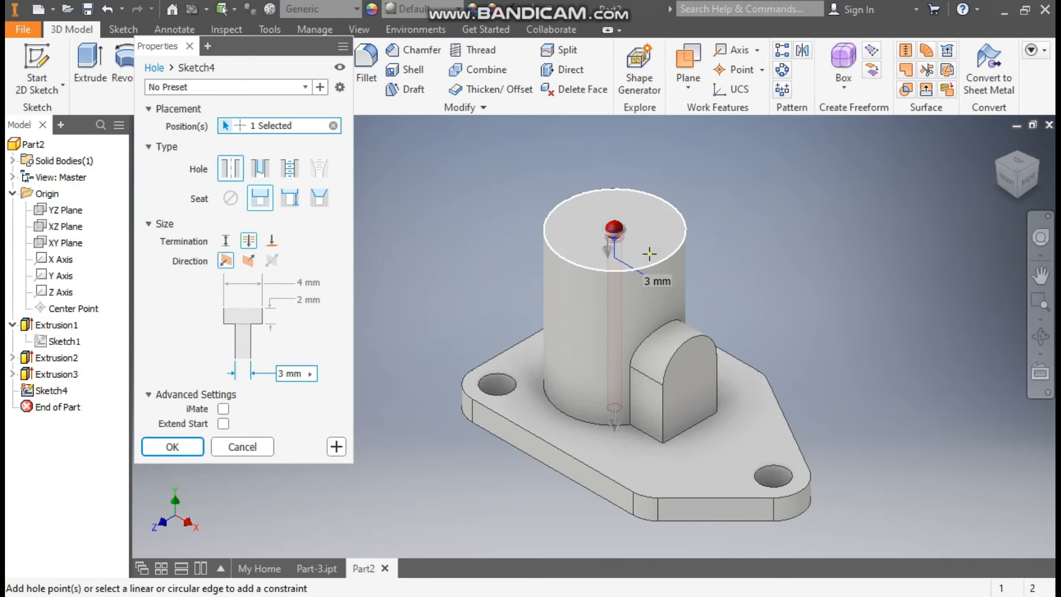
{"action": "left_click", "coordinate": [299, 283]}
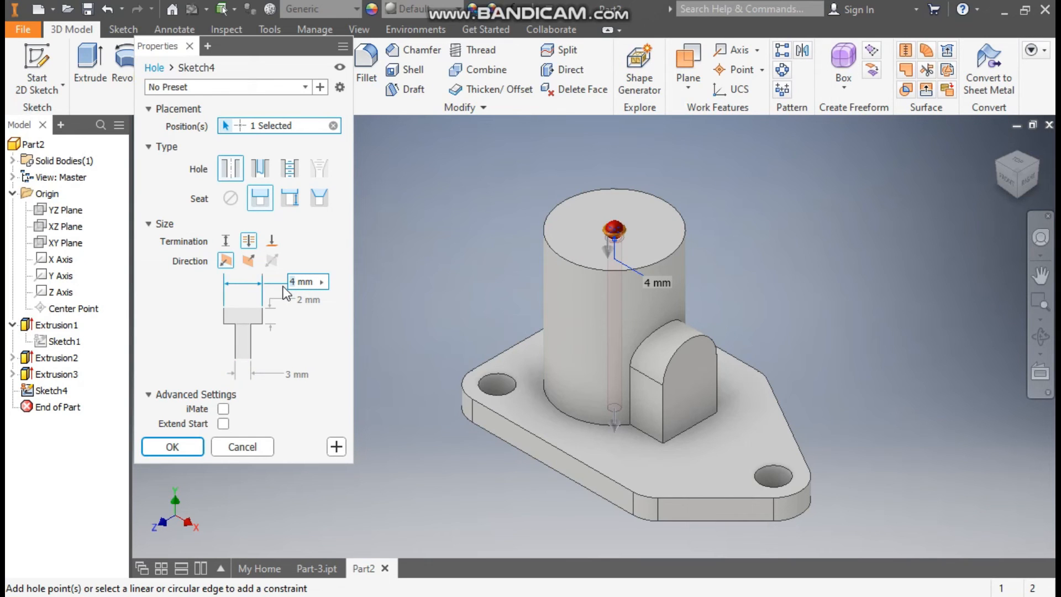
{"action": "type", "text": "20"}
{"action": "left_click", "coordinate": [299, 300]}
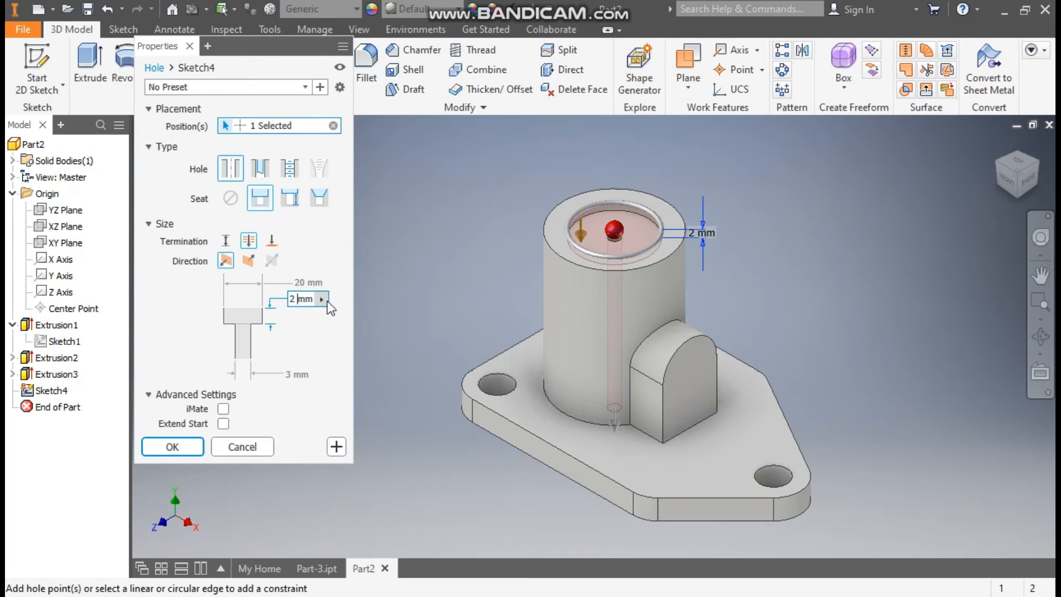
{"action": "key", "text": "BackSpace"}
{"action": "type", "text": "8"}
Set the counterbored hole's bore diameter to 15 mm, create the hole, and dismiss the save reminder.
{"action": "left_click", "coordinate": [291, 377]}
{"action": "left_click", "coordinate": [282, 375]}
{"action": "key", "text": "BackSpace"}
{"action": "type", "text": "15"}
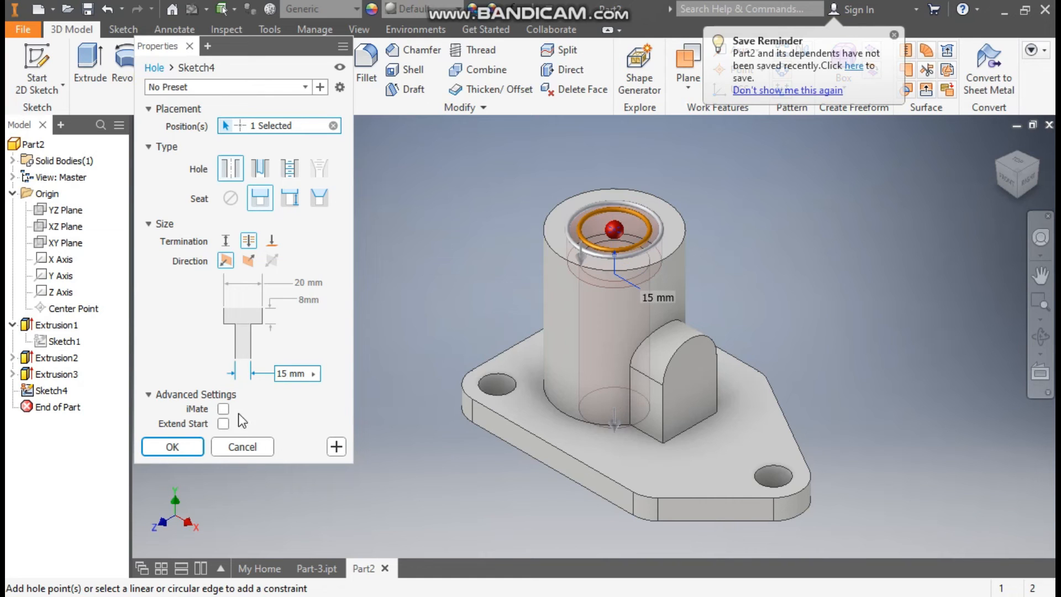
{"action": "left_click", "coordinate": [174, 447]}
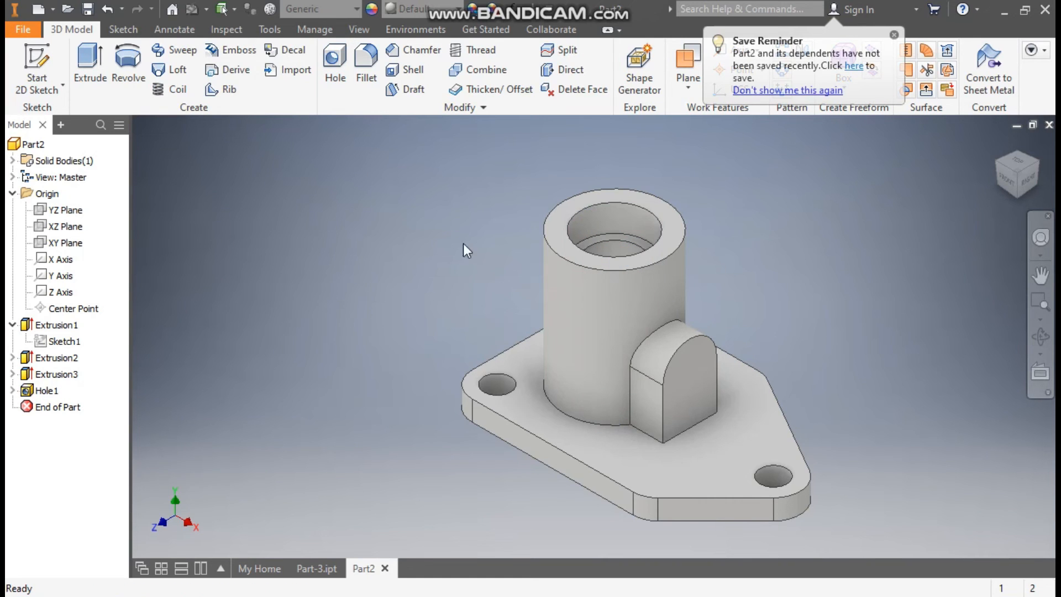
{"action": "left_click", "coordinate": [893, 35]}
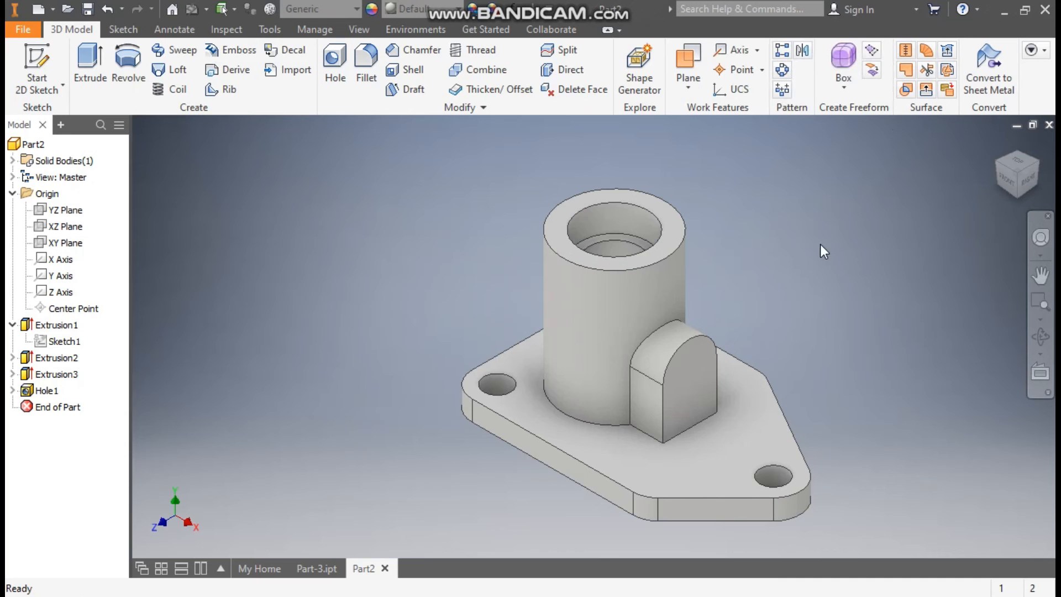
Sketch an 8 mm diameter circle on the lug's outer face, centered on its rounded top, and finish the sketch.
{"action": "left_click", "coordinate": [701, 382]}
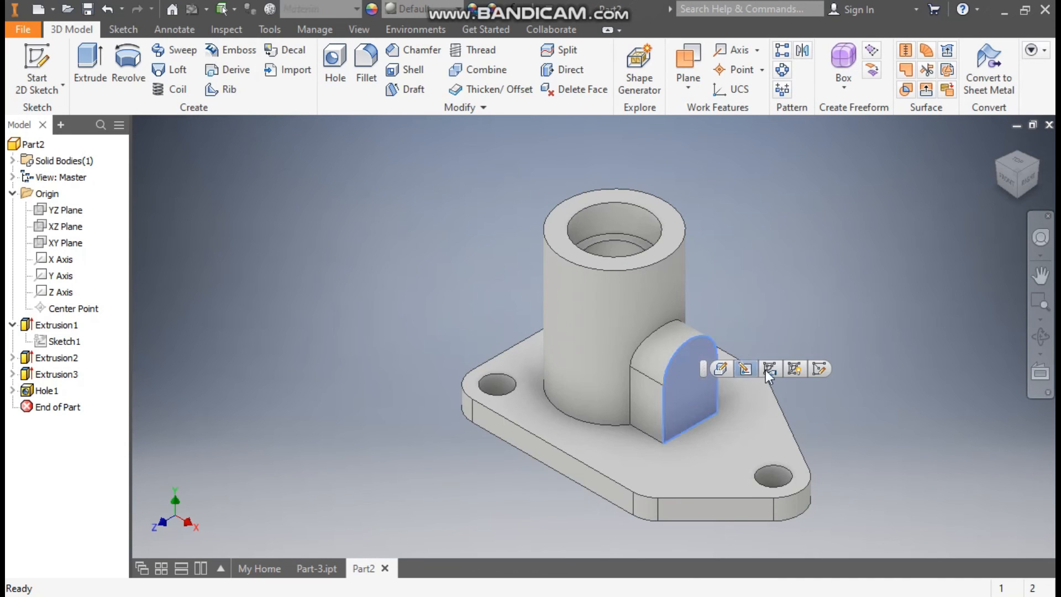
{"action": "left_click", "coordinate": [820, 367]}
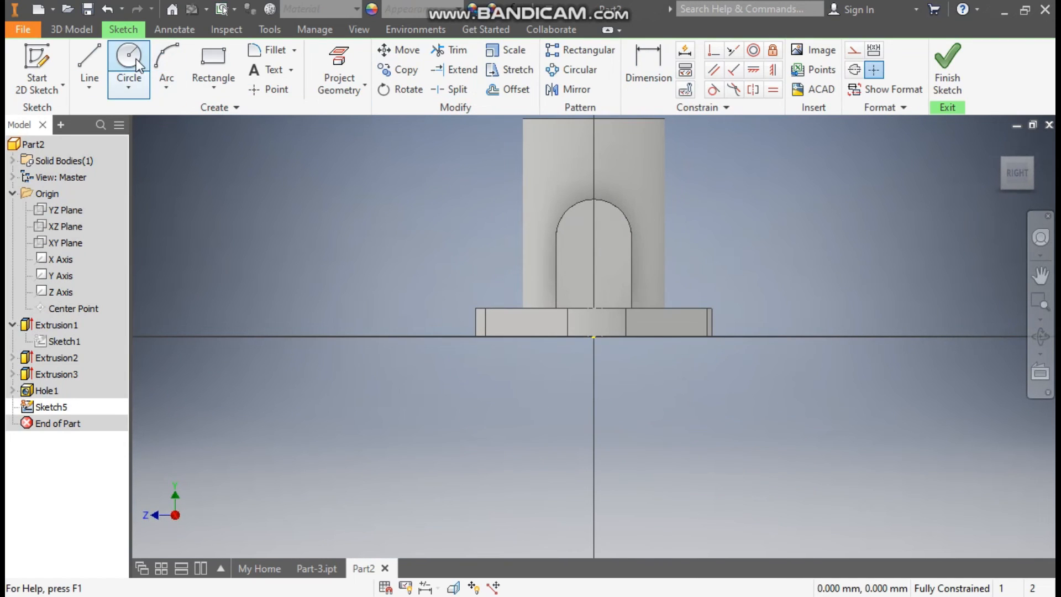
{"action": "left_click", "coordinate": [135, 58]}
{"action": "scroll", "coordinate": [568, 219], "scroll_direction": "up", "scroll_amount": 3}
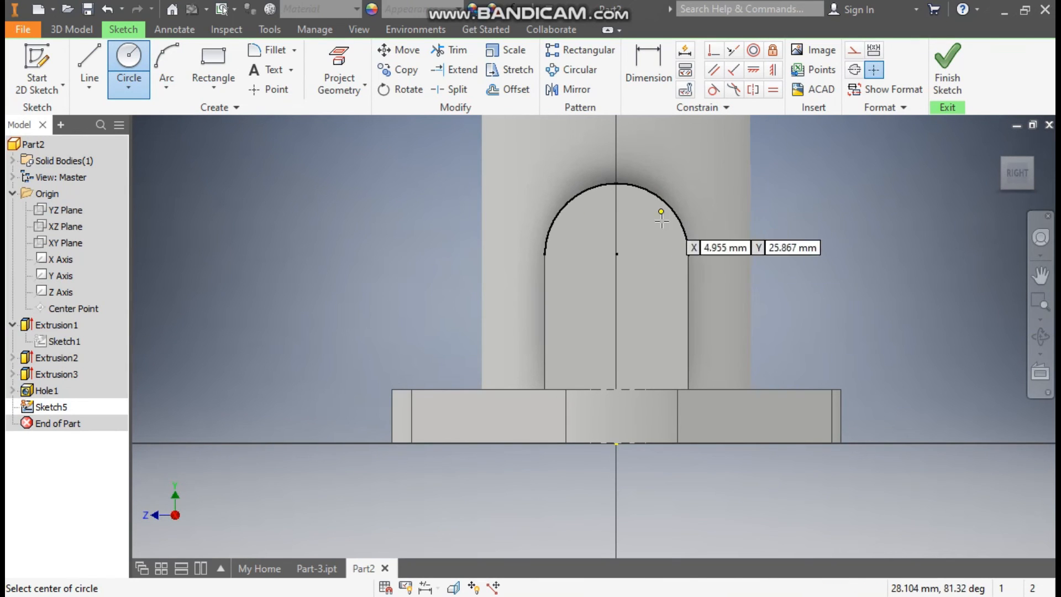
{"action": "left_click", "coordinate": [616, 254]}
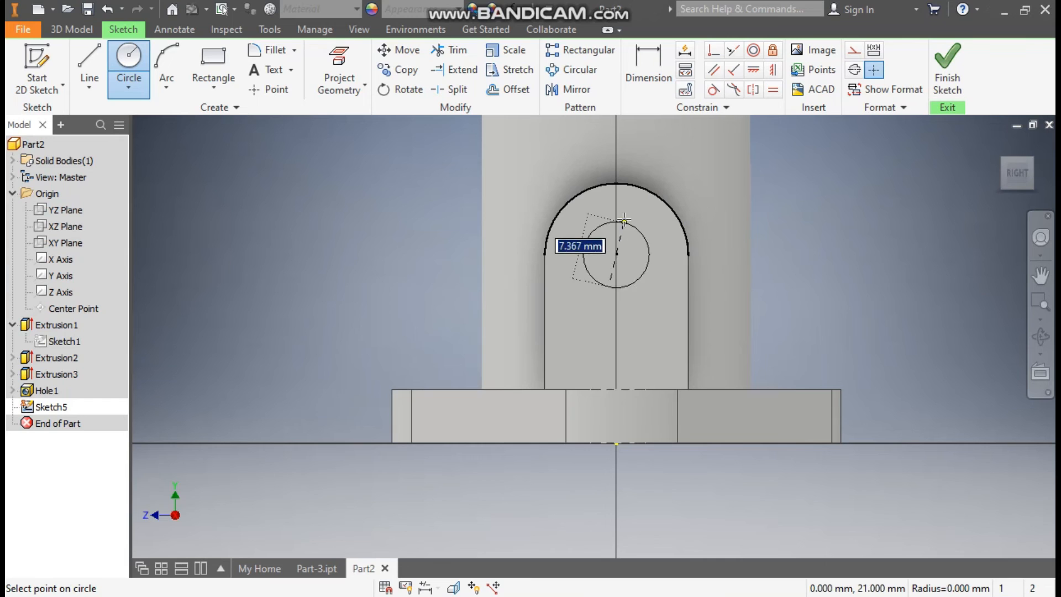
{"action": "type", "text": "8"}
{"action": "key", "text": "Return"}
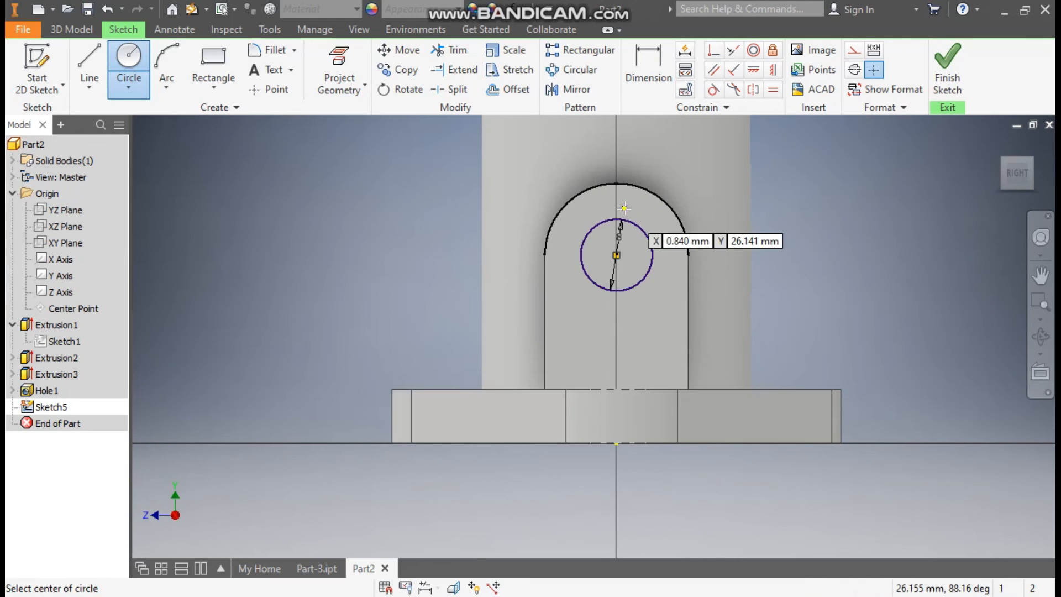
{"action": "left_click", "coordinate": [947, 88]}
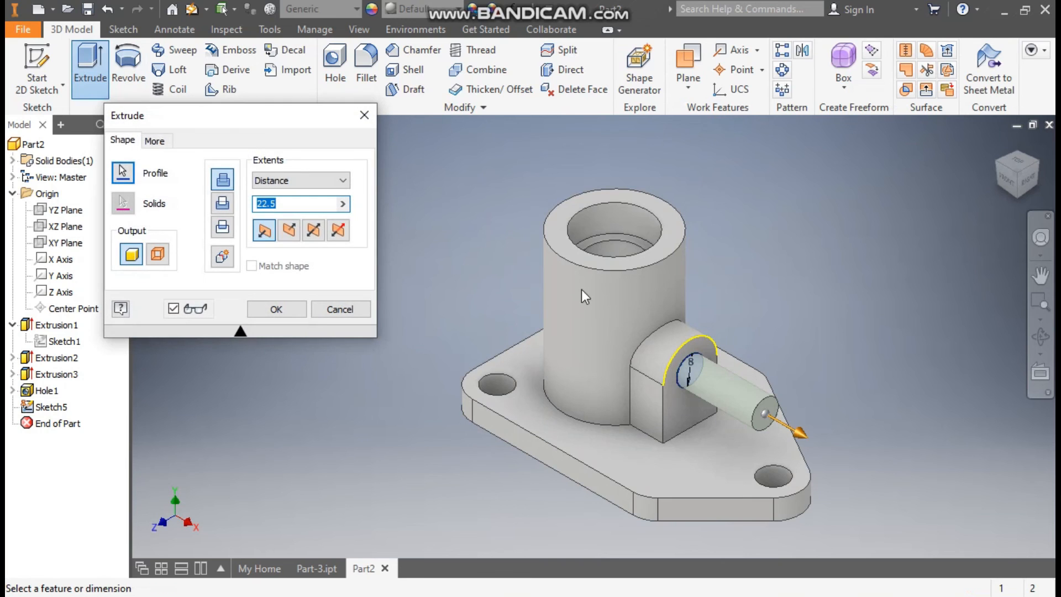
Cut-extrude the 8 mm circle 22.5 mm inward through the lug into the boss's bore.
{"action": "left_click", "coordinate": [222, 203]}
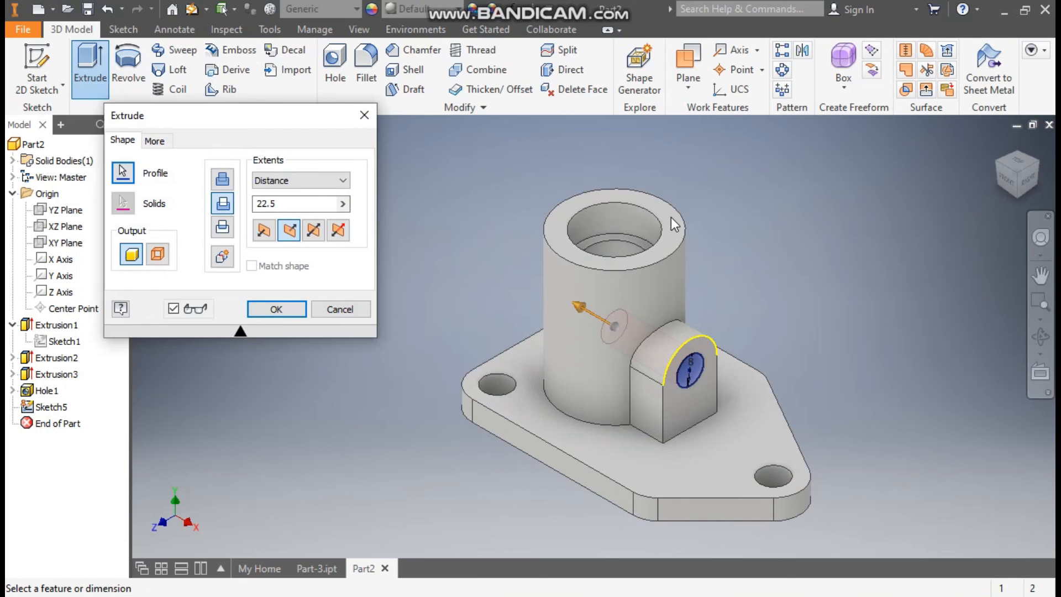
{"action": "middle_click_drag", "start_coordinate": [671, 218], "coordinate": [720, 237], "text": "shift"}
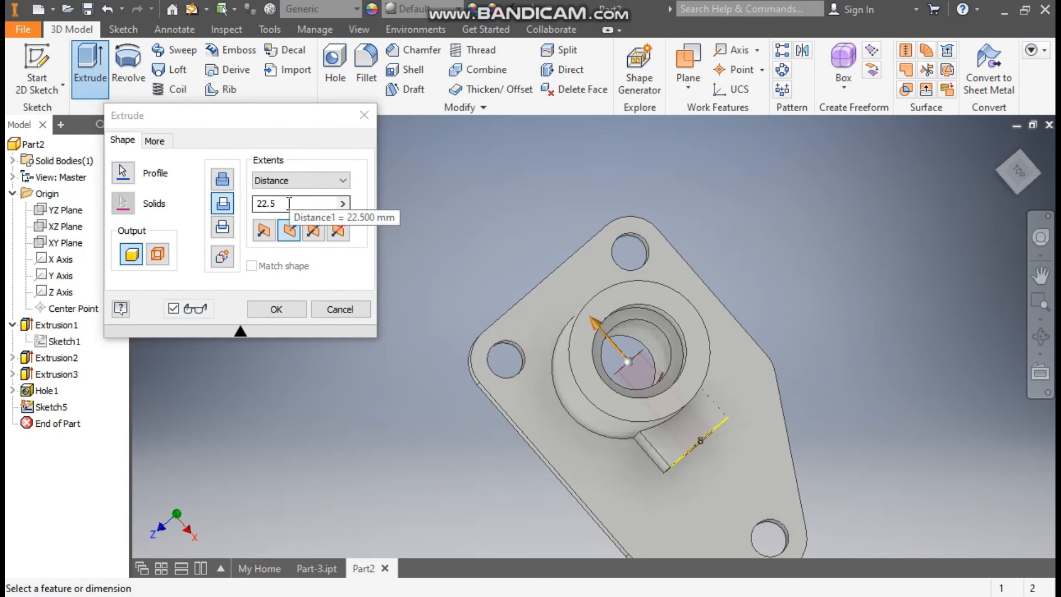
{"action": "left_click", "coordinate": [277, 309]}
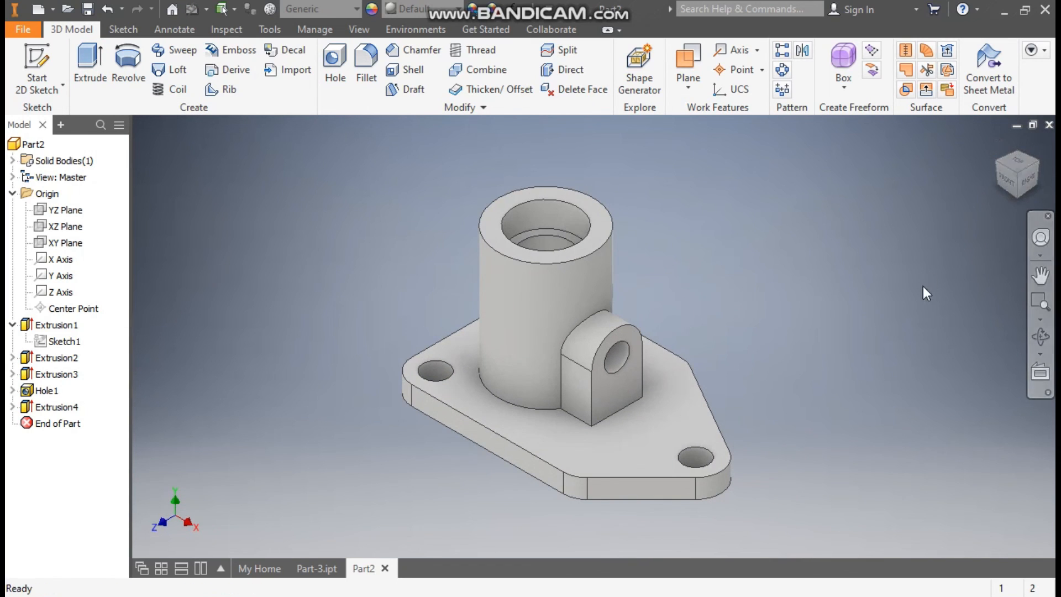
Fillet the boss's base edge, the lug's base edges, and the seam between lug and boss with a 2 mm radius.
{"action": "middle_click_drag", "start_coordinate": [761, 348], "coordinate": [789, 355]}
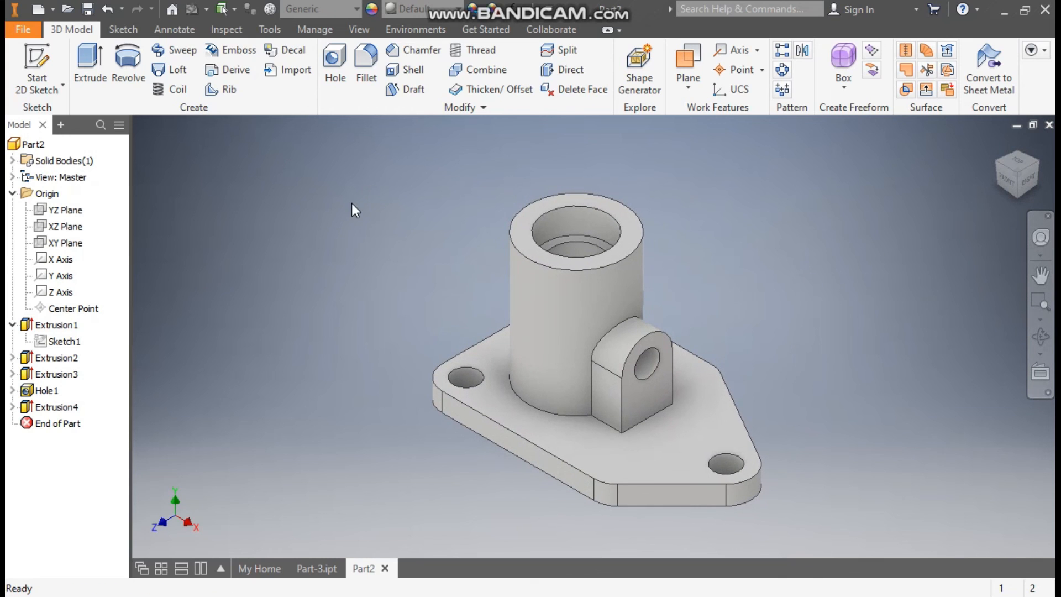
{"action": "left_click", "coordinate": [365, 69]}
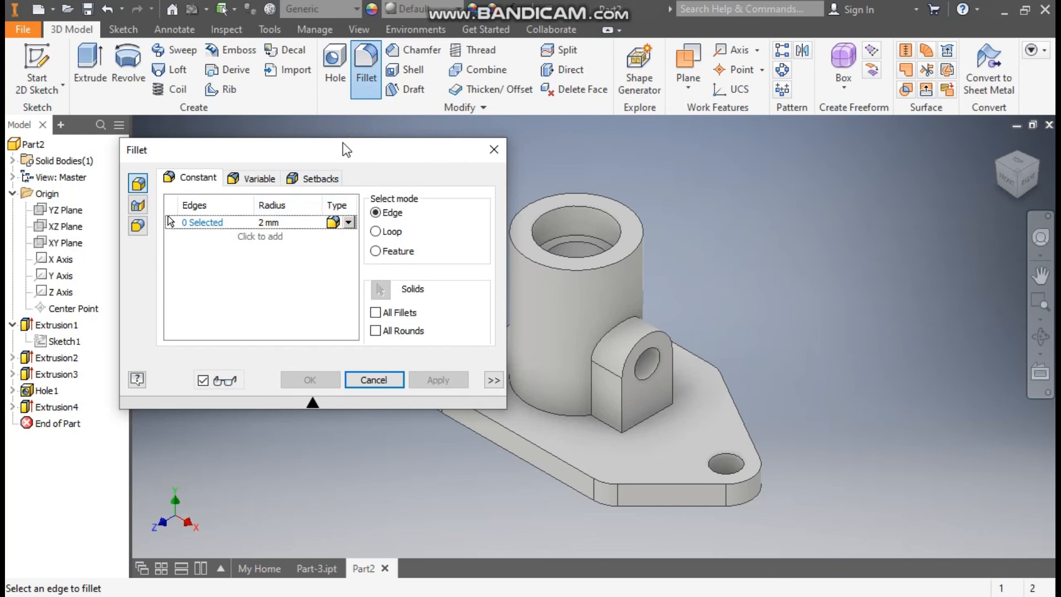
{"action": "left_click_drag", "start_coordinate": [343, 147], "coordinate": [228, 146]}
{"action": "left_click", "coordinate": [530, 399]}
{"action": "left_click", "coordinate": [605, 427]}
{"action": "left_click", "coordinate": [633, 427]}
{"action": "left_click", "coordinate": [590, 374]}
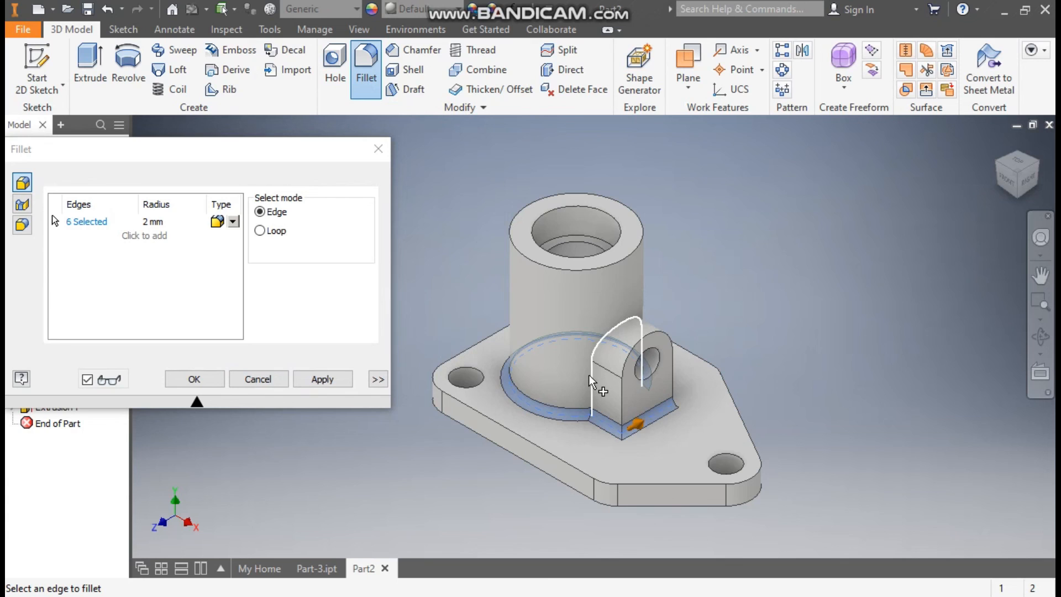
{"action": "left_click", "coordinate": [1046, 167]}
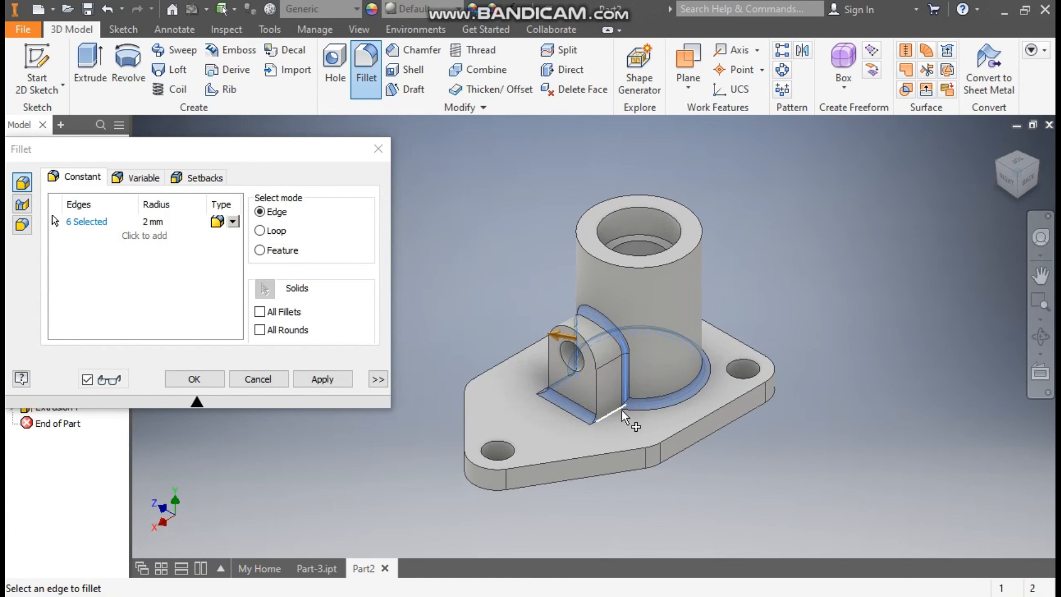
{"action": "left_click", "coordinate": [617, 419]}
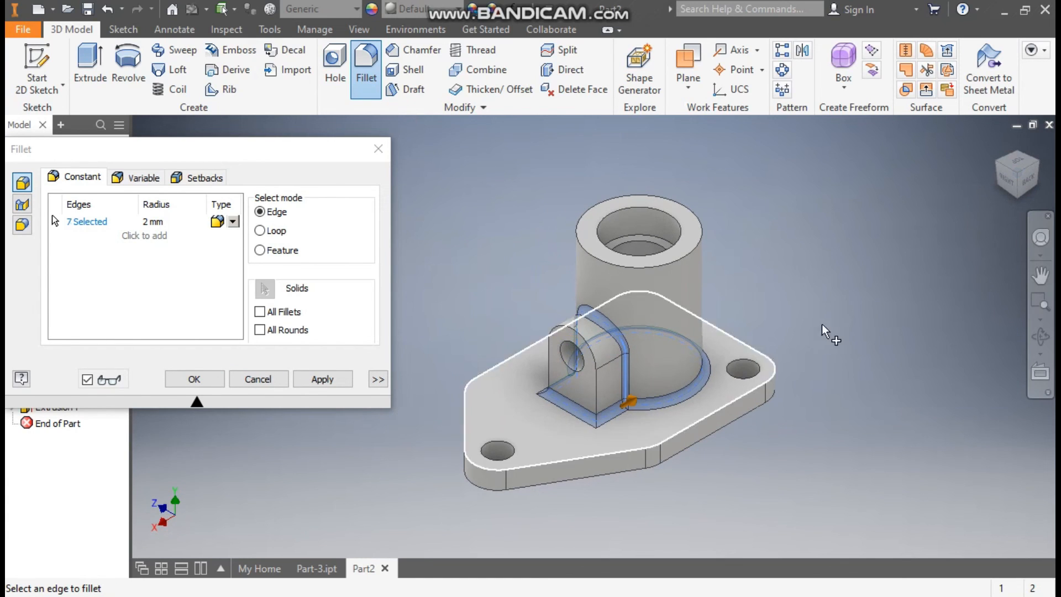
{"action": "left_click", "coordinate": [994, 167]}
{"action": "left_click", "coordinate": [193, 379]}
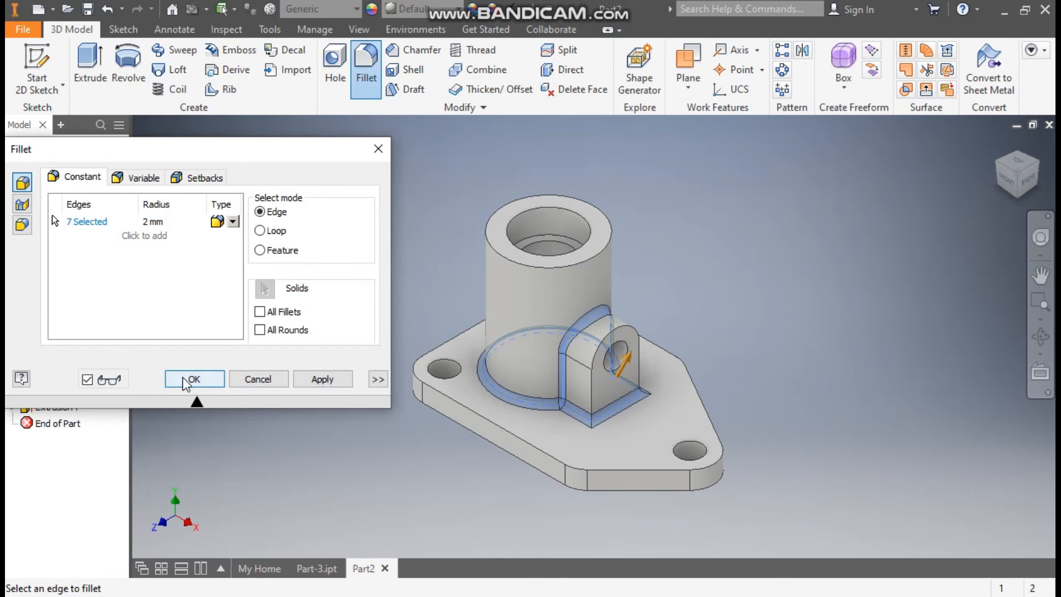
Apply the Cadet Blue appearance from the Inventor Material Library to the whole part.
{"action": "middle_click_drag", "start_coordinate": [292, 257], "coordinate": [271, 260]}
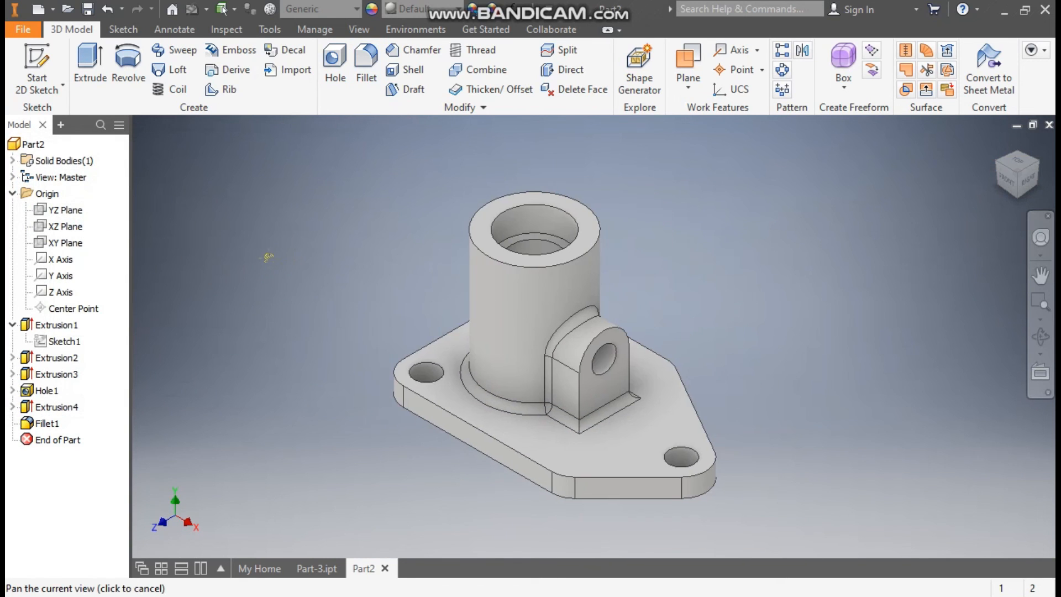
{"action": "left_click", "coordinate": [429, 8]}
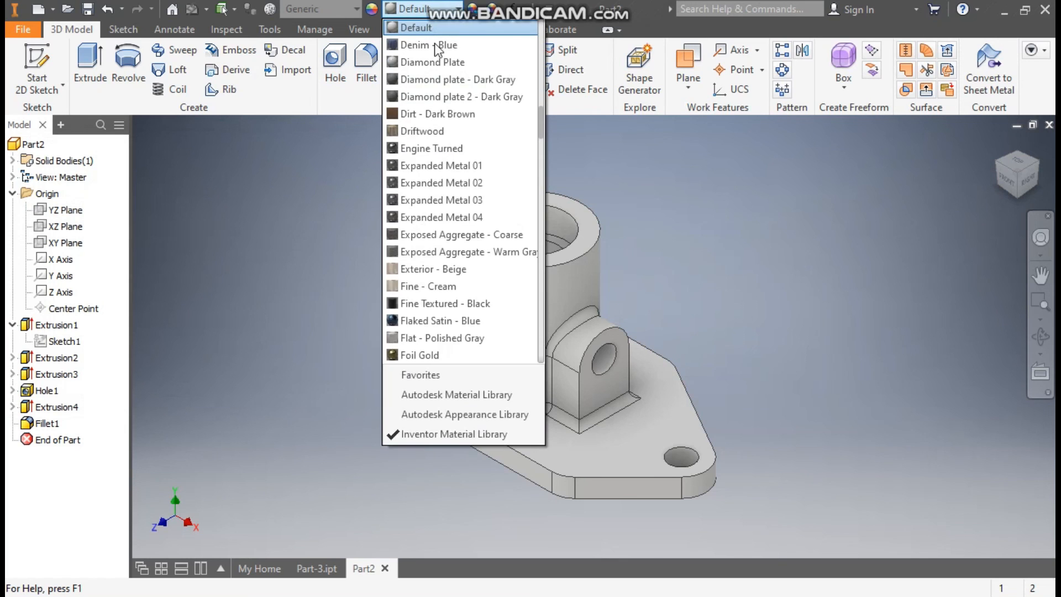
{"action": "scroll", "coordinate": [461, 319], "scroll_direction": "up", "scroll_amount": 3}
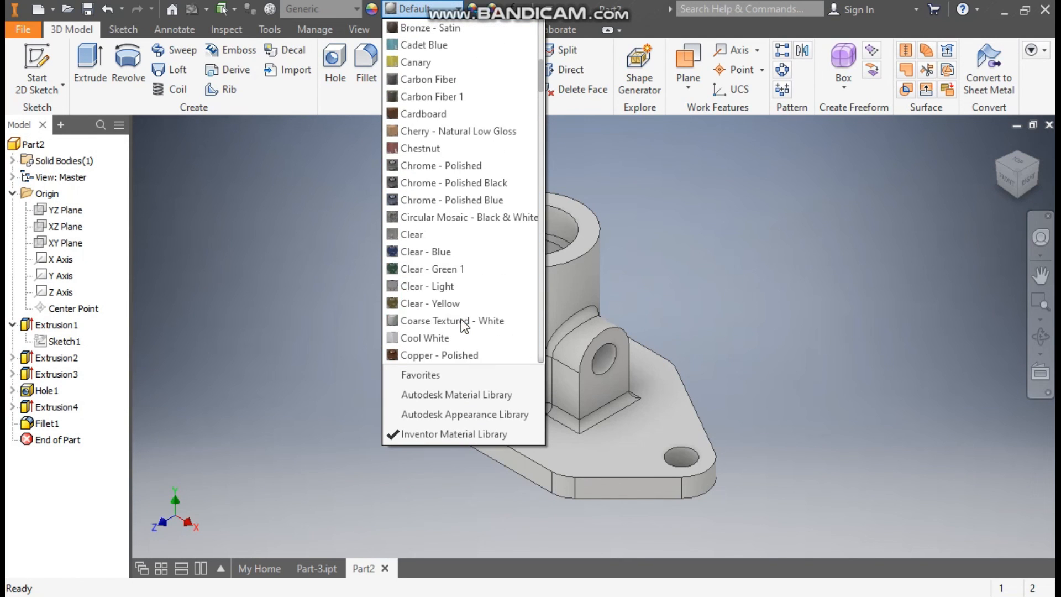
{"action": "scroll", "coordinate": [467, 319], "scroll_direction": "up", "scroll_amount": 3}
{"action": "scroll", "coordinate": [475, 271], "scroll_direction": "up", "scroll_amount": 5}
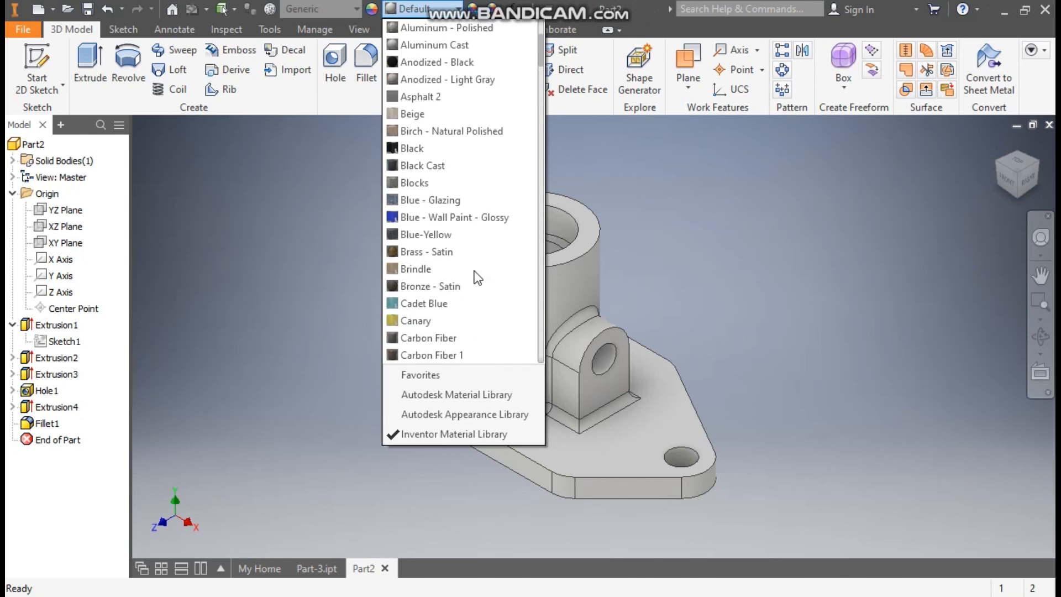
{"action": "scroll", "coordinate": [477, 278], "scroll_direction": "down", "scroll_amount": 5}
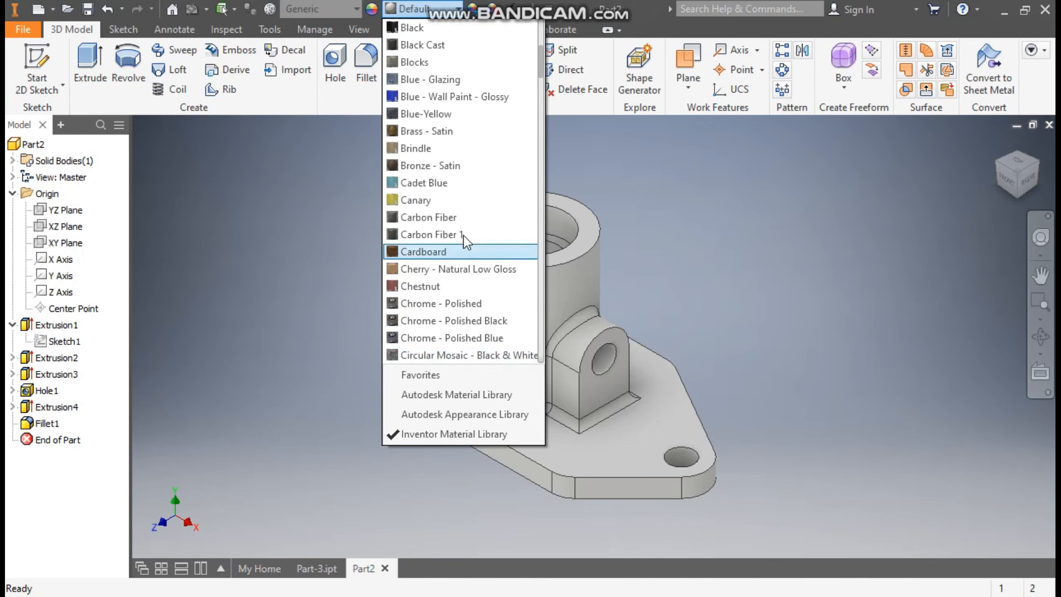
{"action": "left_click", "coordinate": [429, 187]}
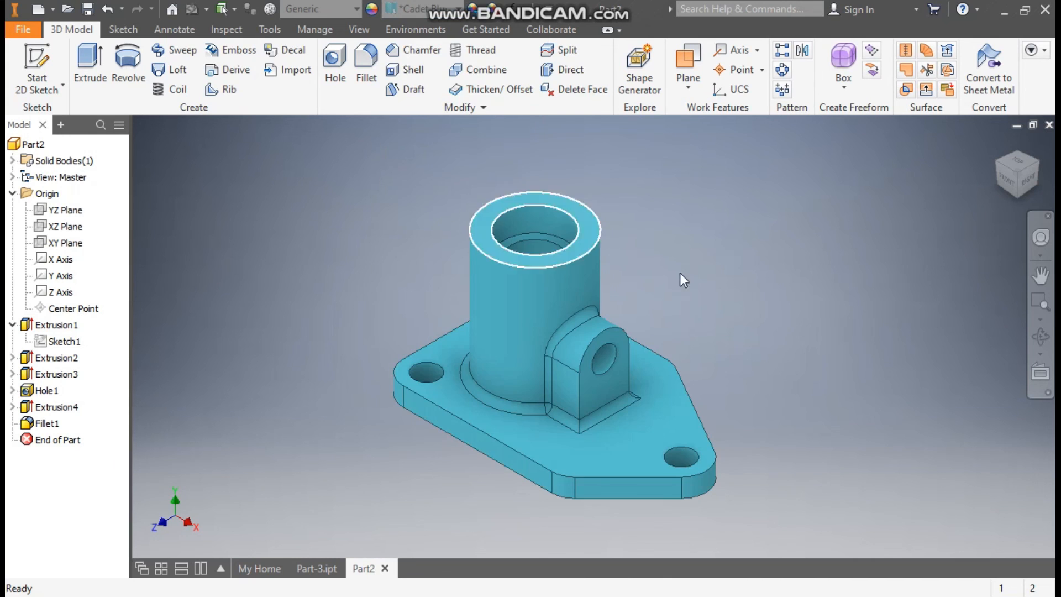
{"action": "middle_click_drag", "start_coordinate": [710, 380], "coordinate": [736, 369]}
{"action": "scroll", "coordinate": [730, 342], "scroll_direction": "down", "scroll_amount": 1}
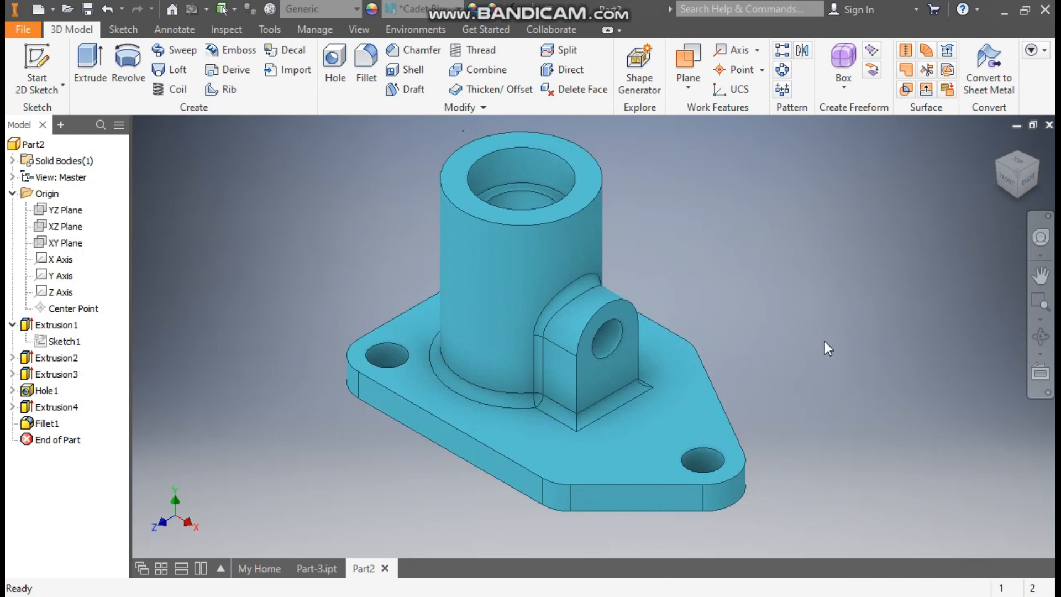